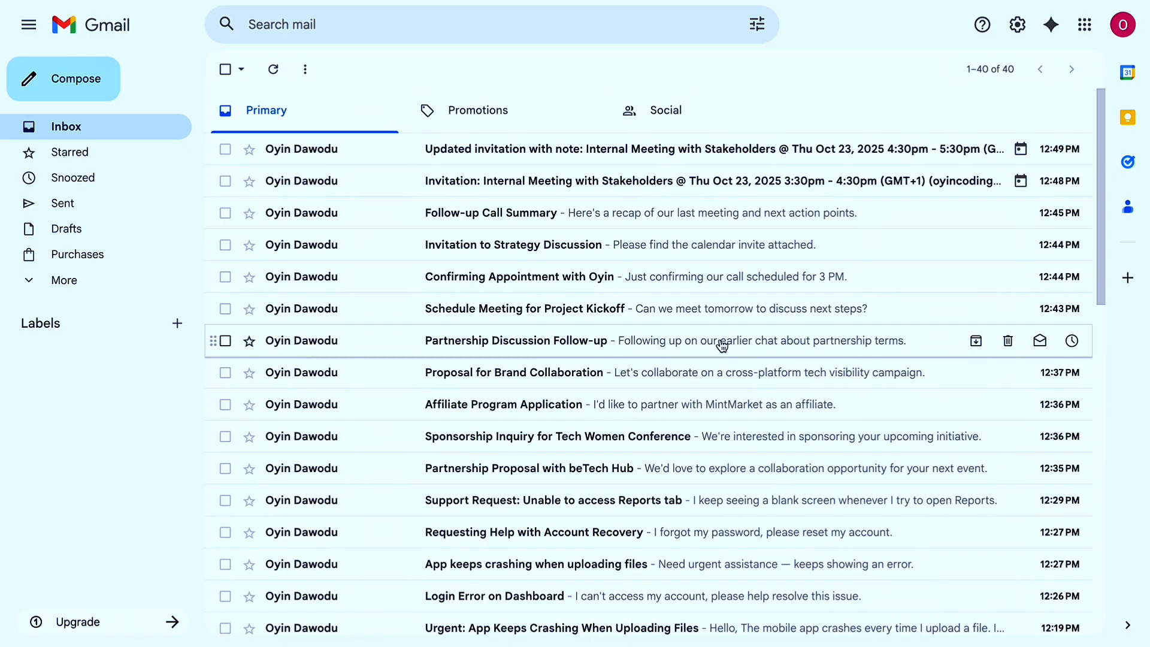
- Look through the messages in the Primary category of the inbox
scroll(731, 338, down, 5)
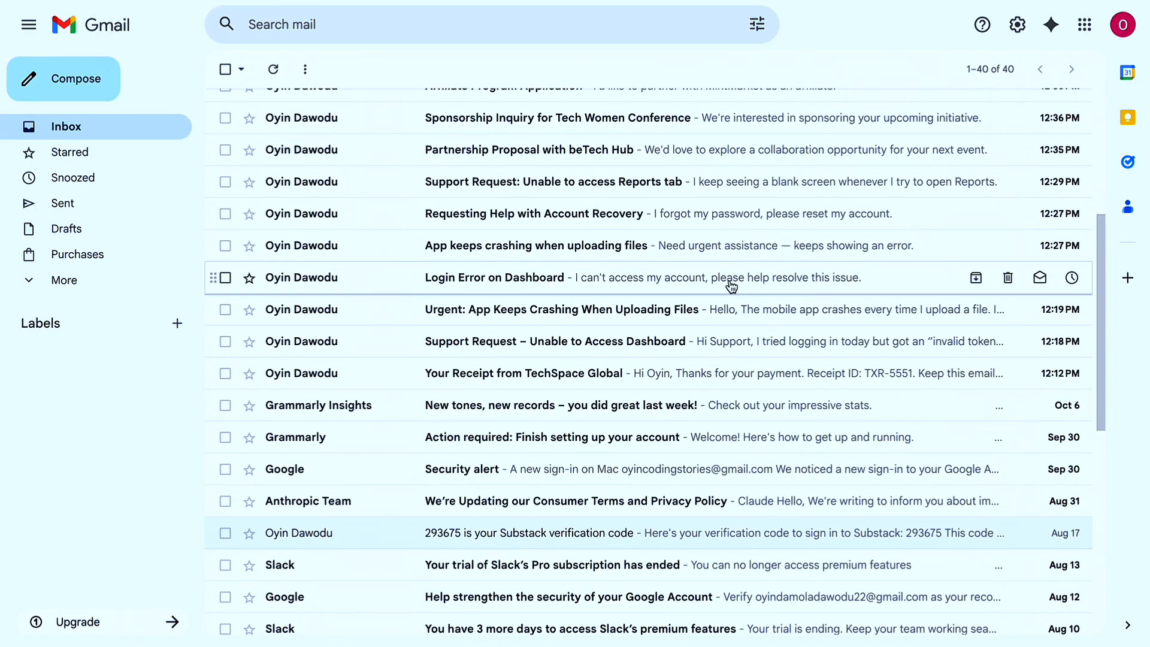
scroll(734, 283, up, 5)
scroll(737, 282, down, 1)
scroll(737, 281, down, 5)
scroll(585, 357, up, 6)
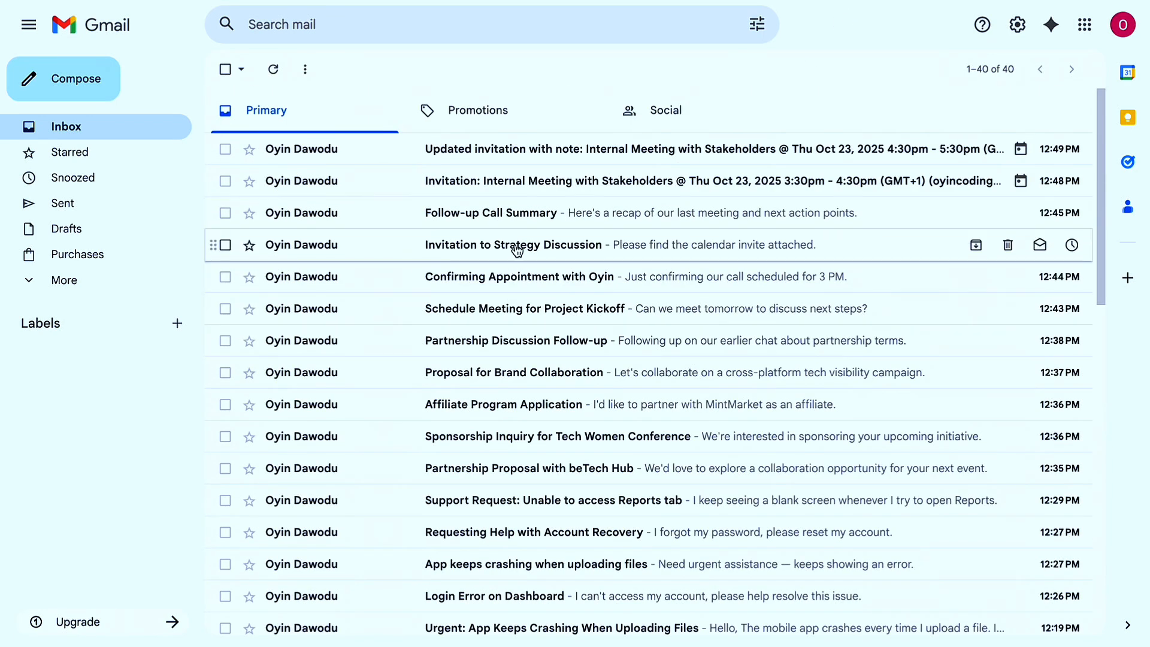
scroll(514, 411, down, 10)
scroll(518, 415, up, 3)
scroll(517, 414, up, 7)
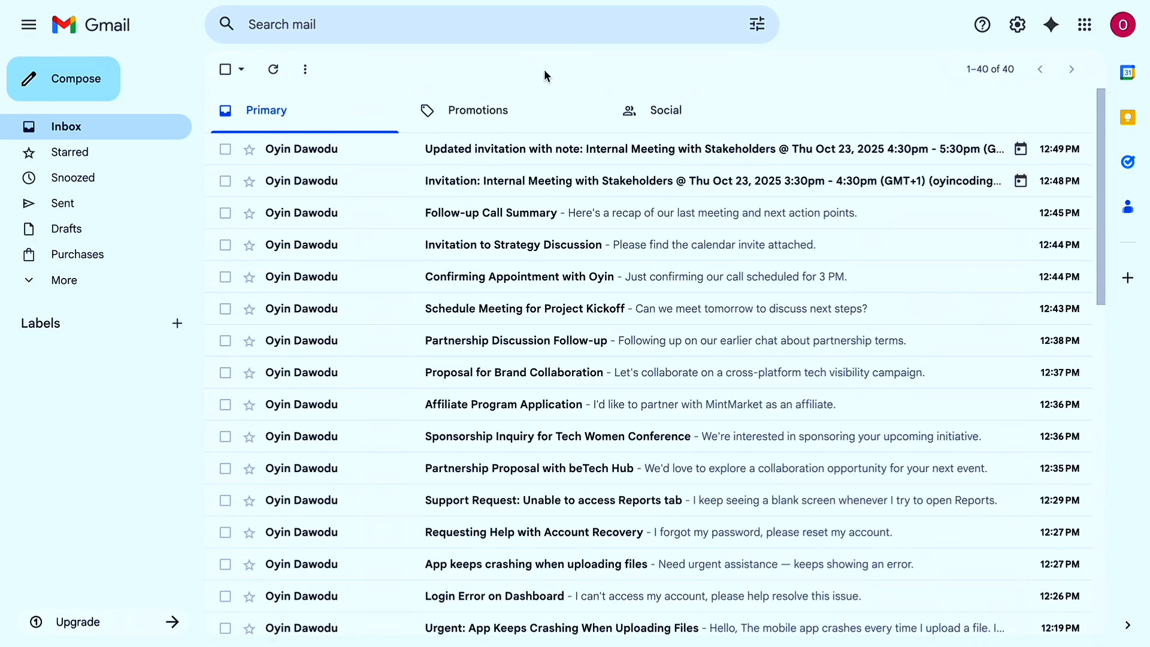
- Check the Promotions, Social and Purchases categories, and return to the inbox
click(533, 112)
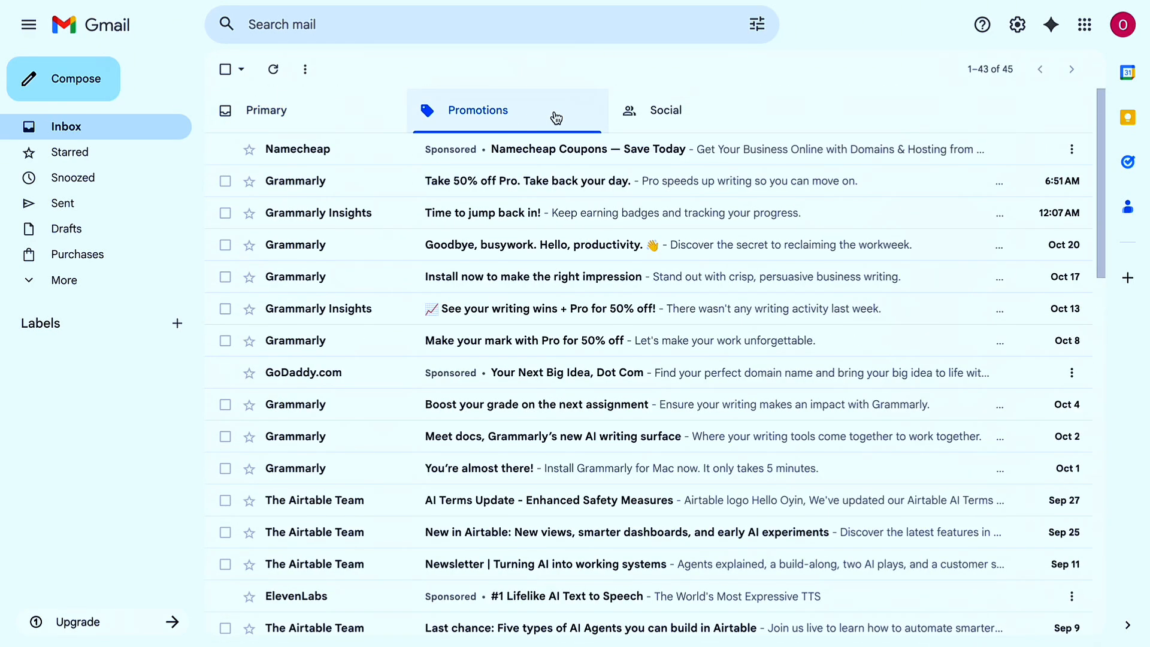
click(698, 119)
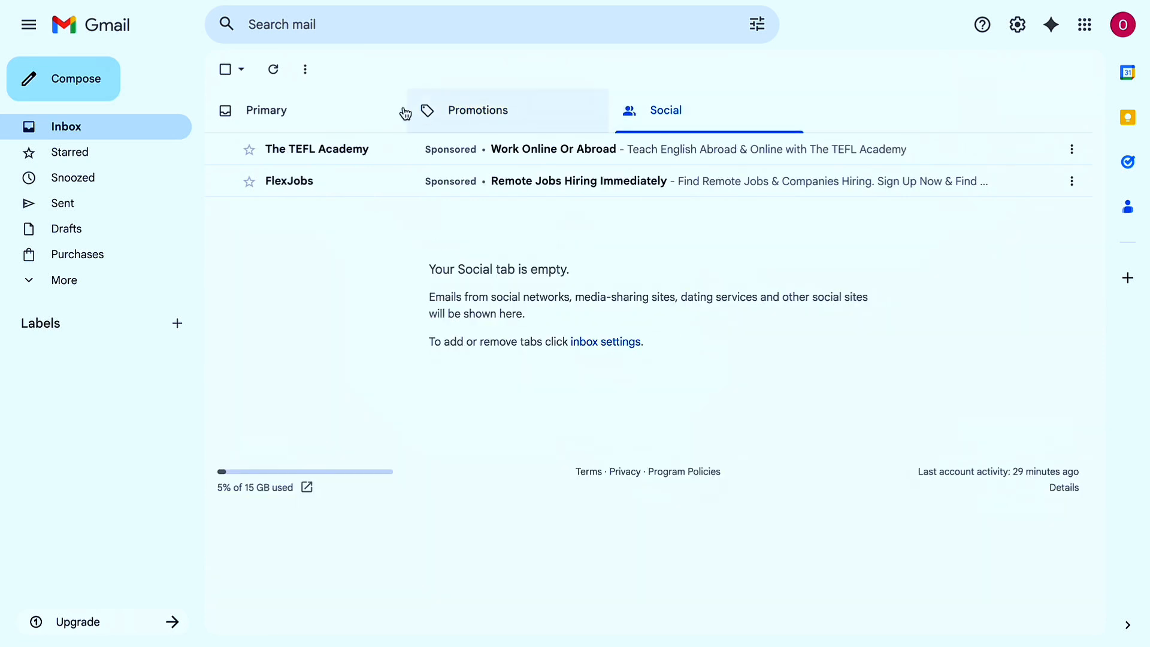
click(85, 257)
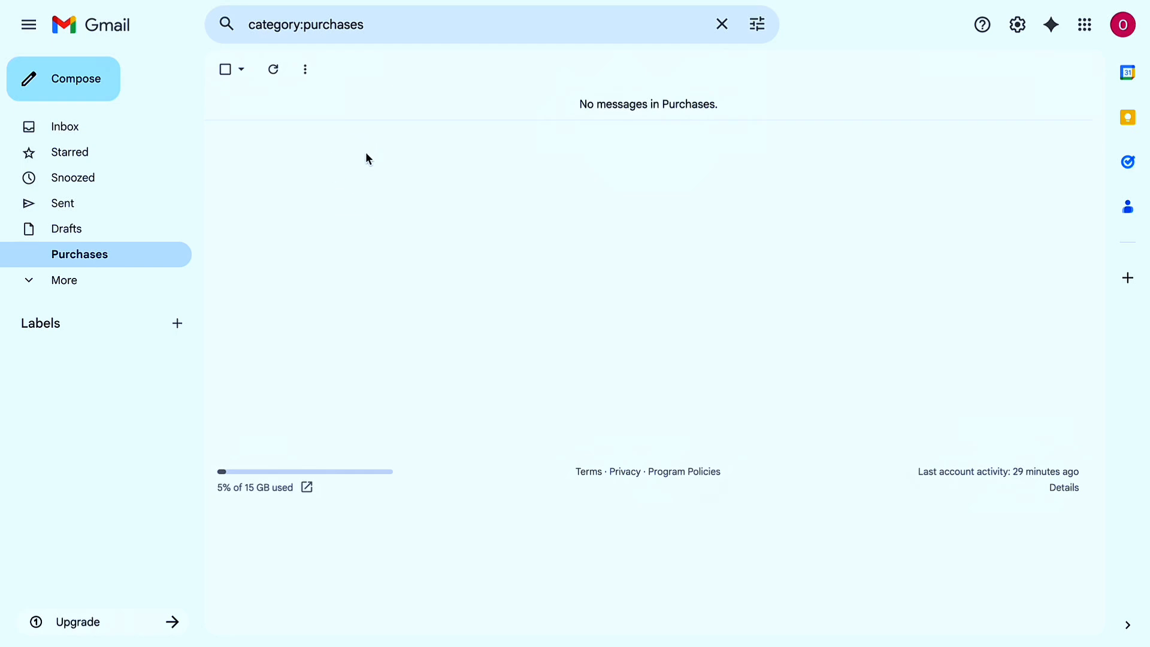
click(98, 127)
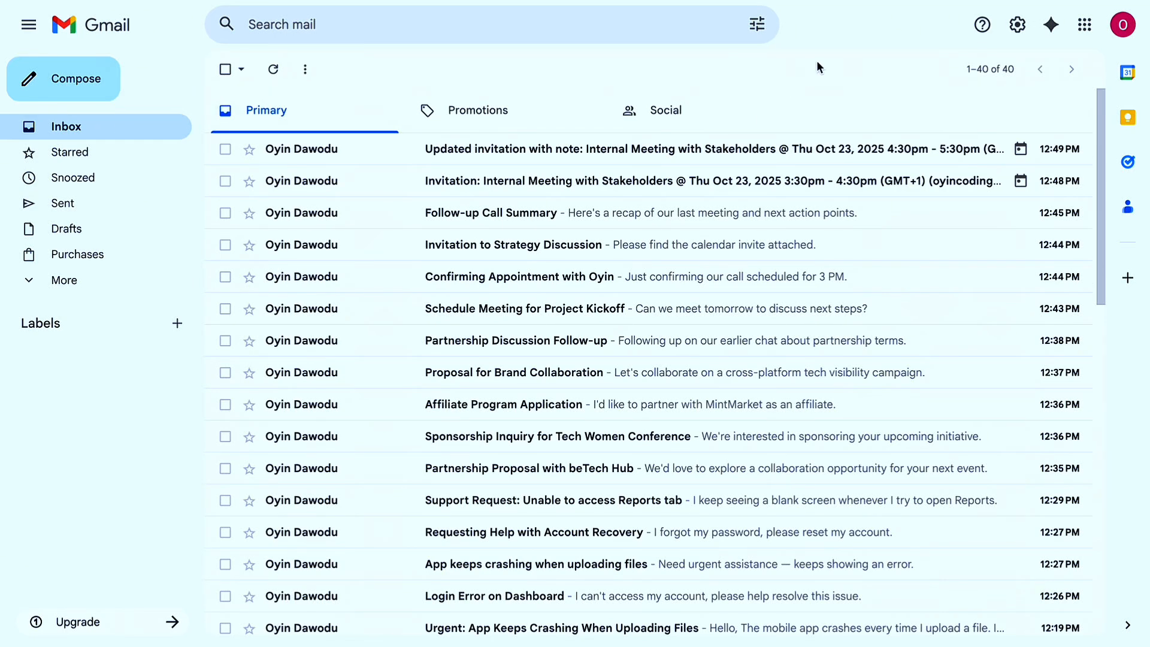
- Start creating a new mail filter from the Filters and Blocked Addresses settings
click(1018, 24)
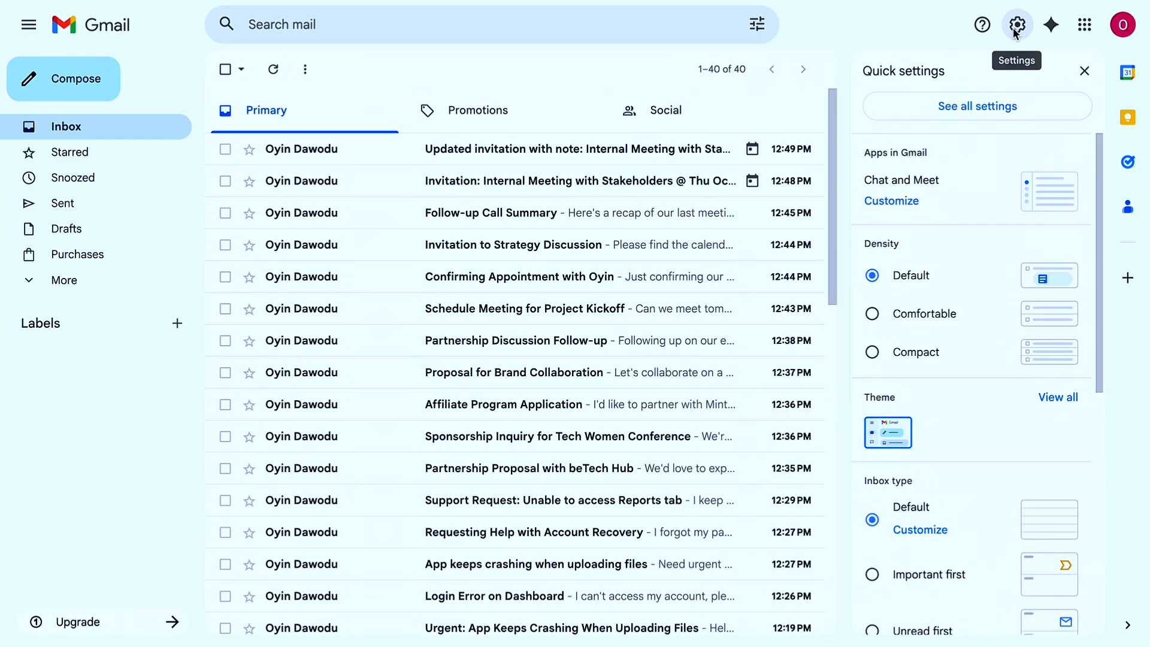
click(990, 122)
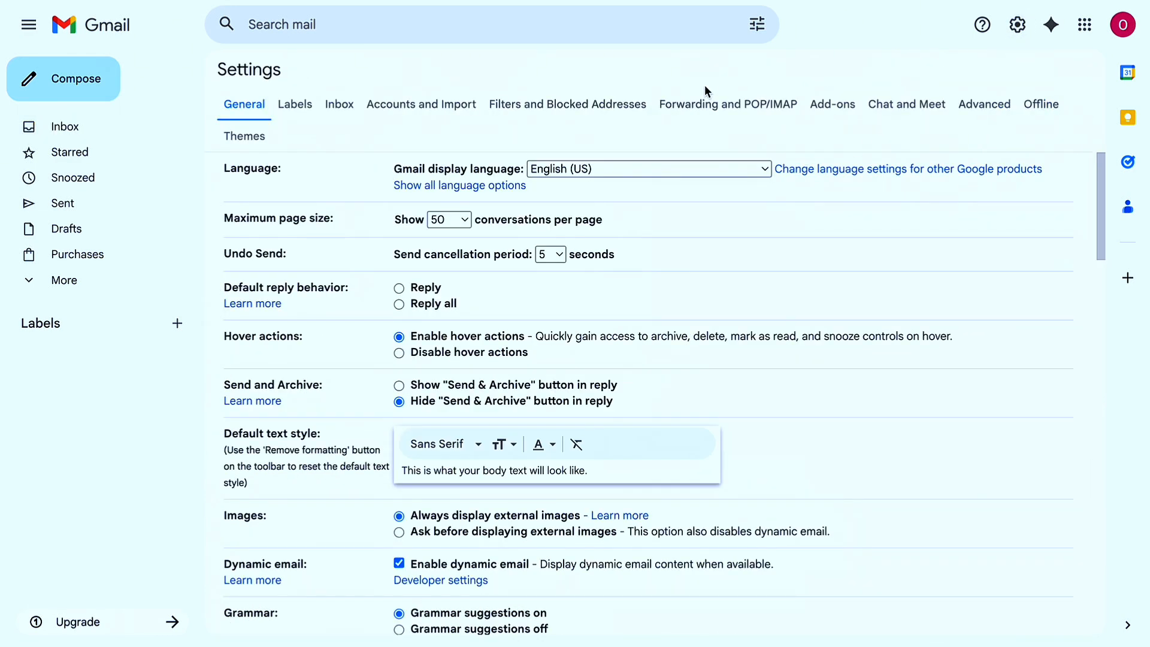
click(532, 113)
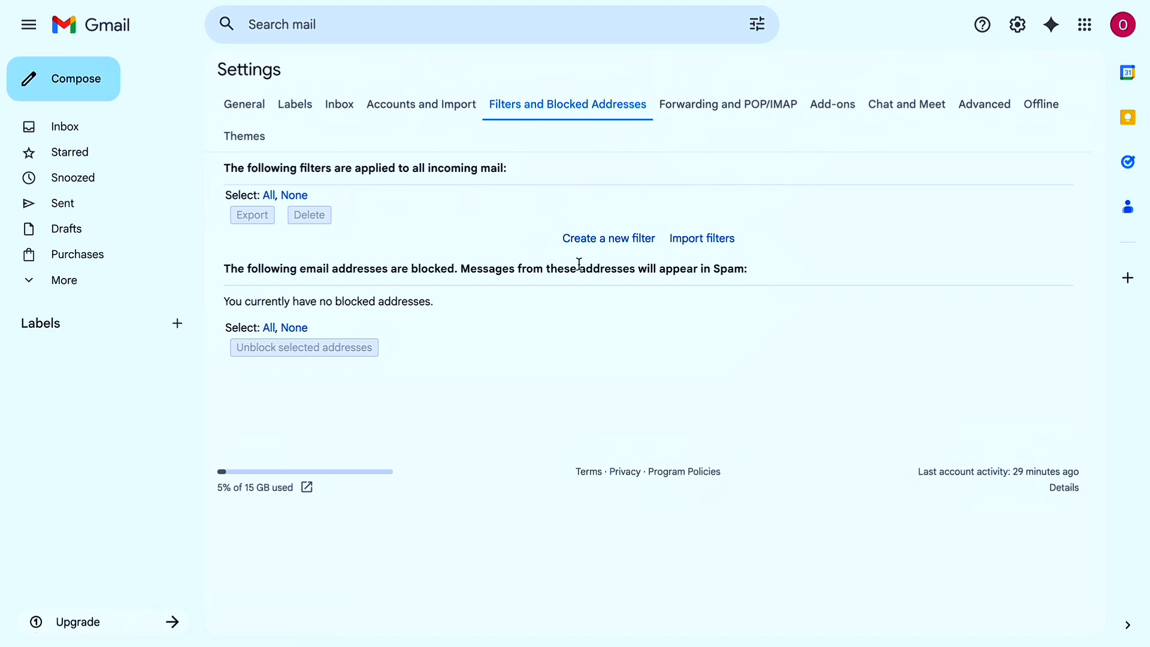
click(612, 242)
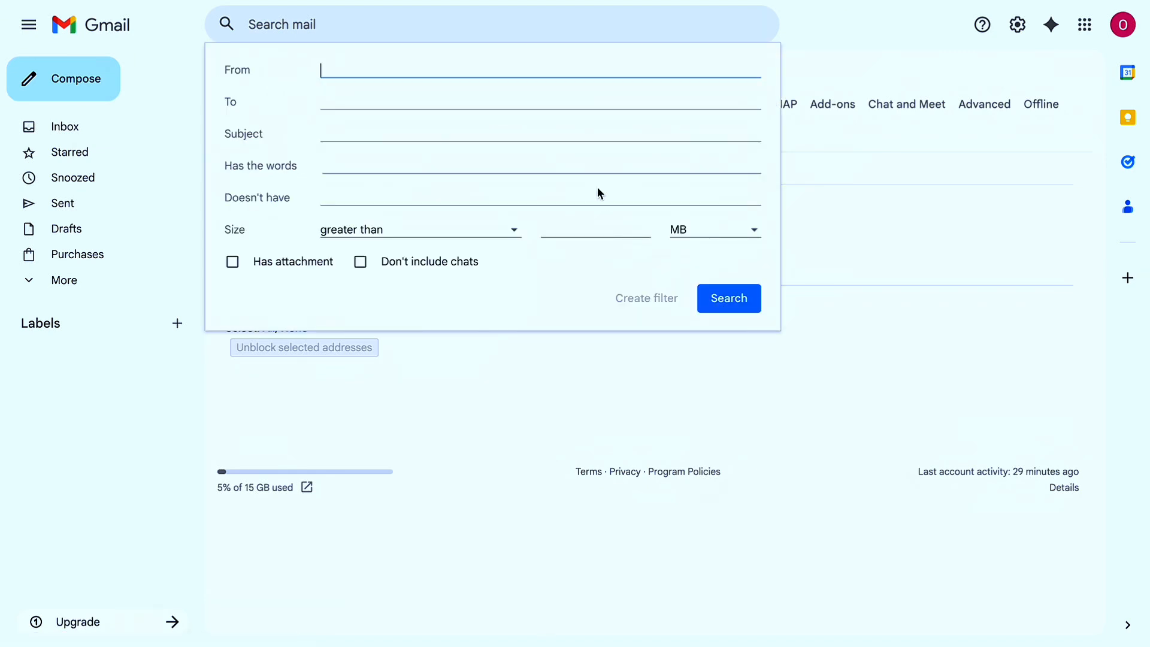
- Review the From, To, Subject, Has the words and Doesn't have criteria in the filter form
click(491, 100)
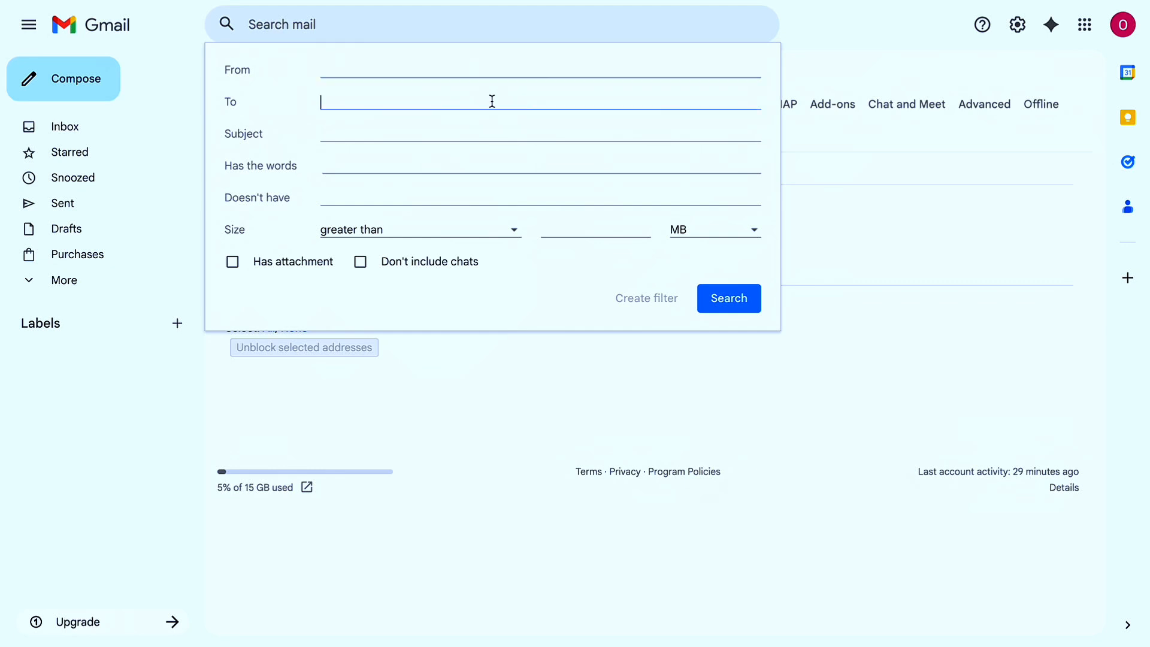
click(487, 63)
click(479, 97)
click(466, 125)
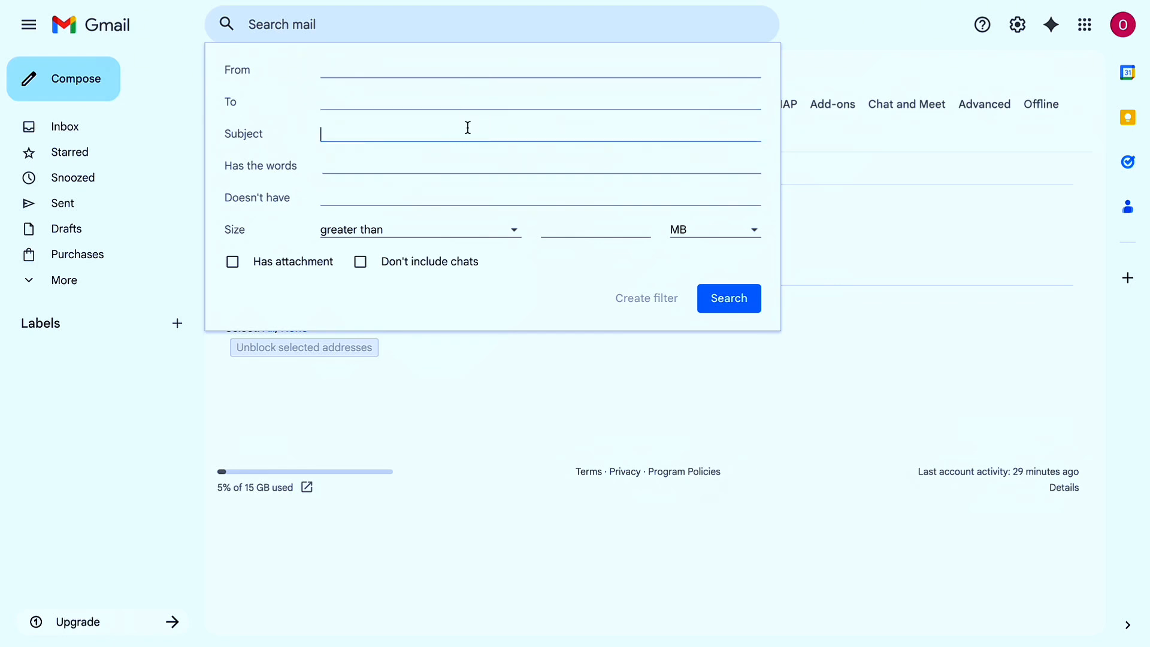
click(453, 163)
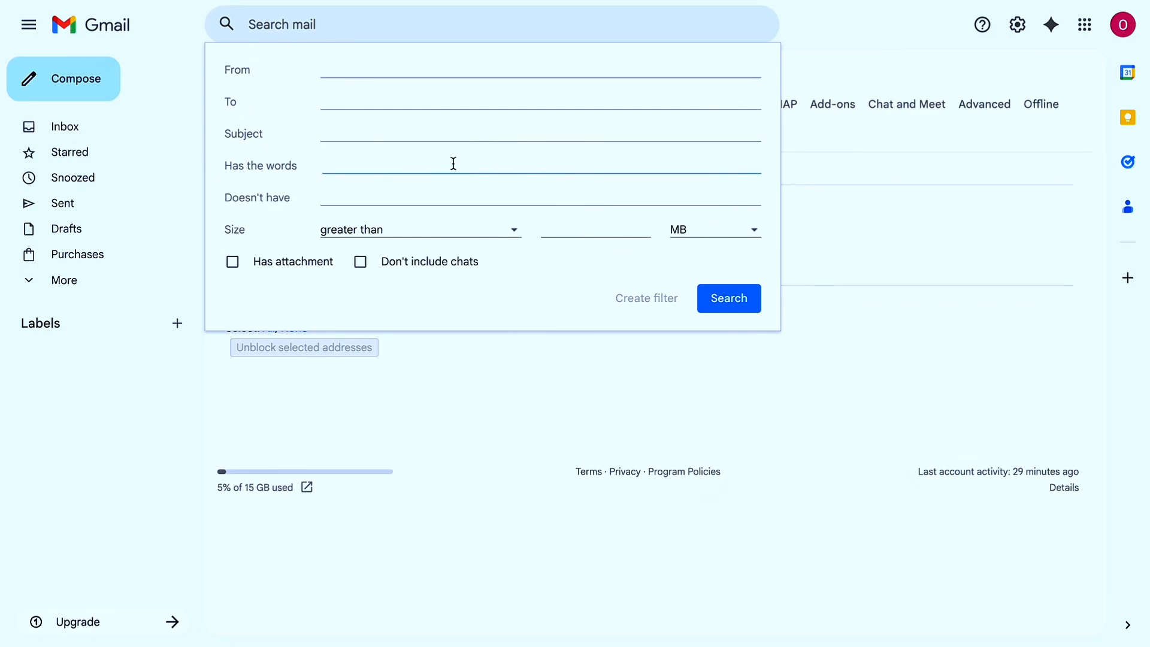
click(438, 199)
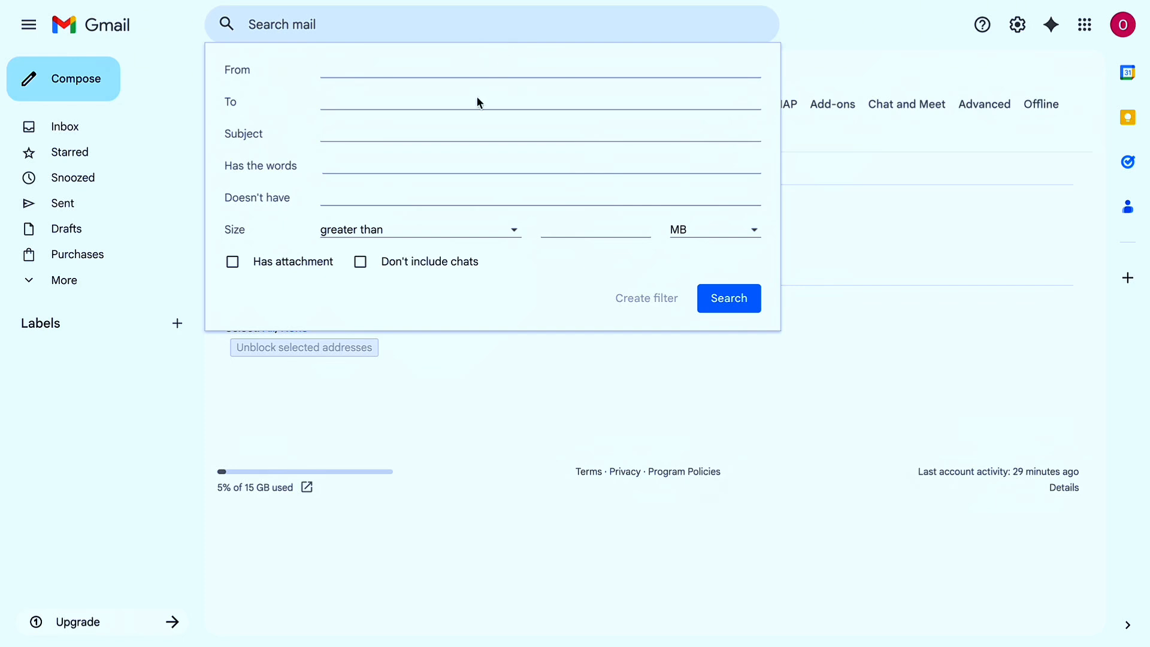
click(448, 134)
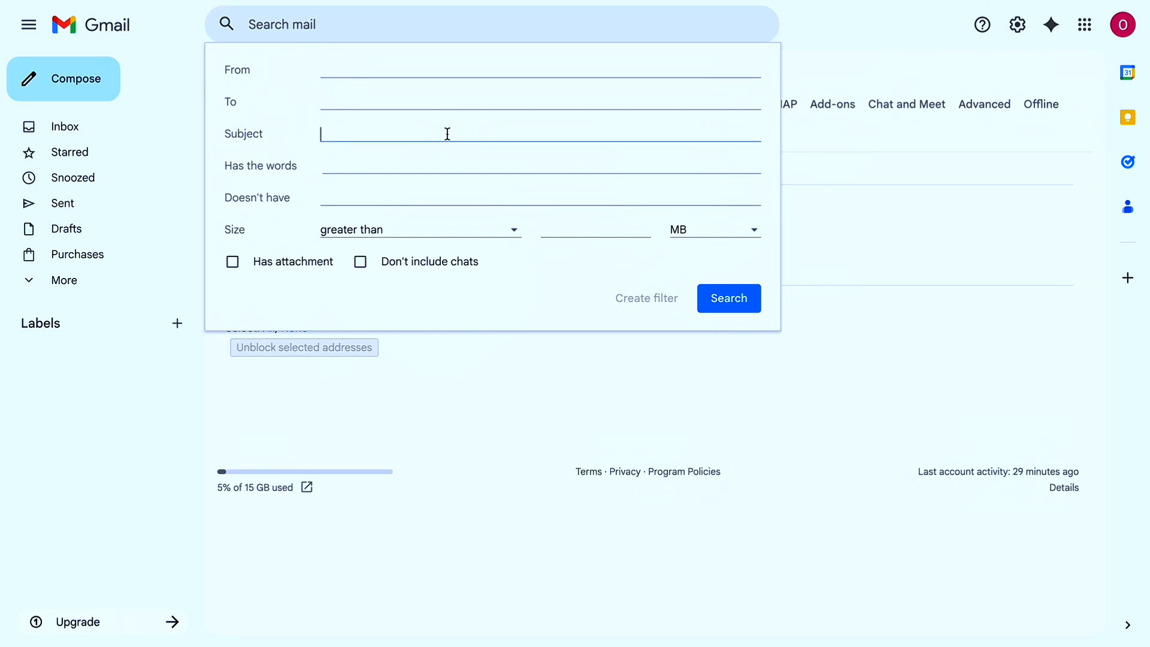
click(434, 160)
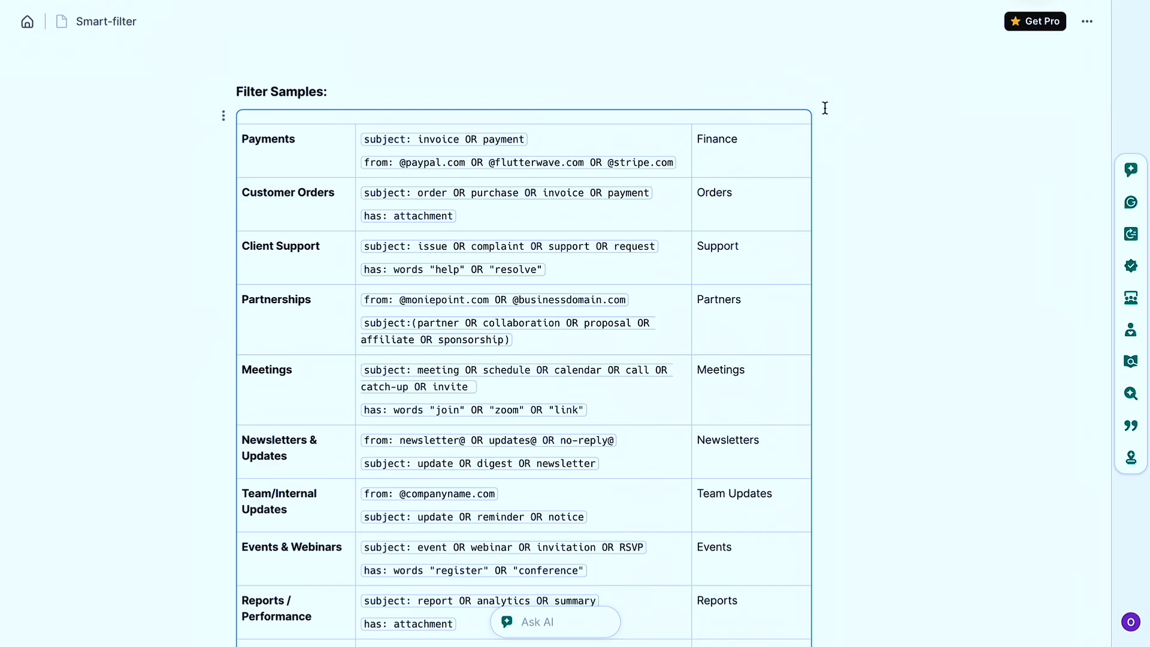
- Copy the Customer Orders subject terms from the Smart-filter document into the Gmail filter's Subject: "order OR purchase OR invoice OR payment"
scroll(825, 108, down, 3)
scroll(825, 108, up, 3)
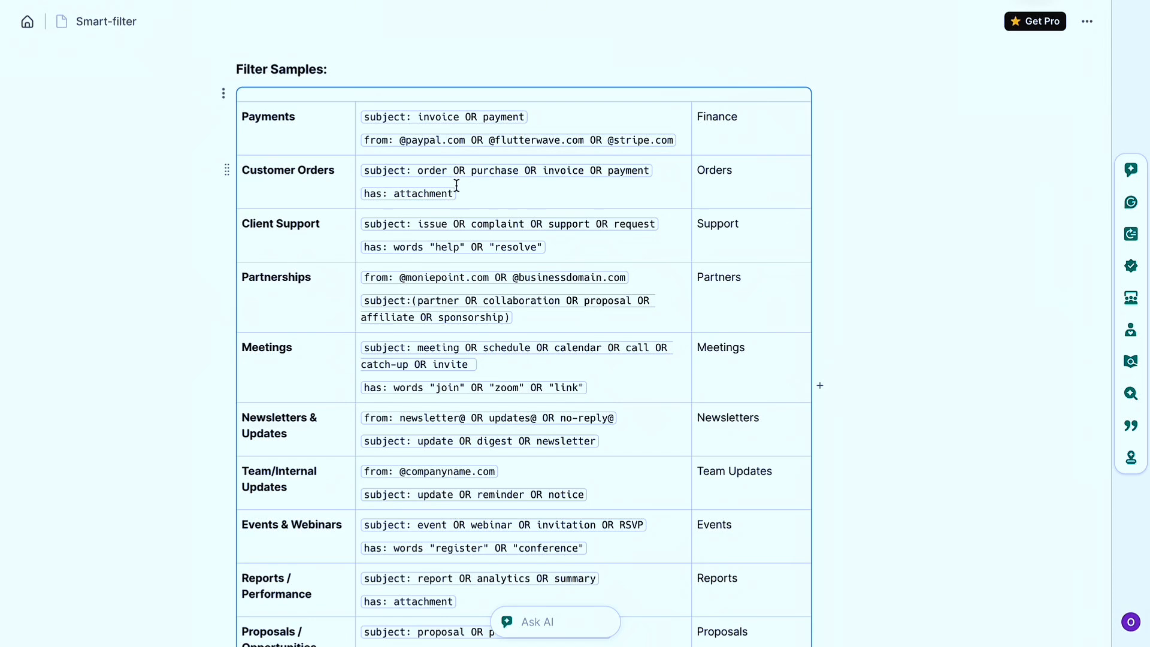
click(650, 172)
drag(651, 172, 416, 169)
key(ctrl+c)
key(Tab)
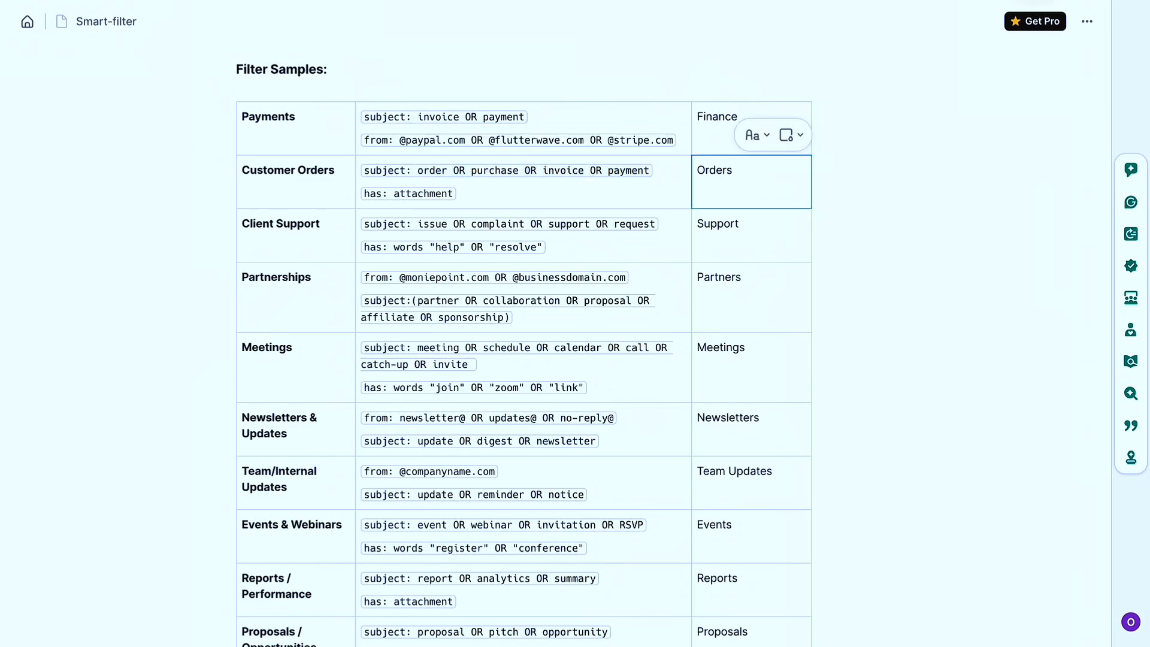
key(ctrl+Tab)
click(446, 129)
key(ctrl+v)
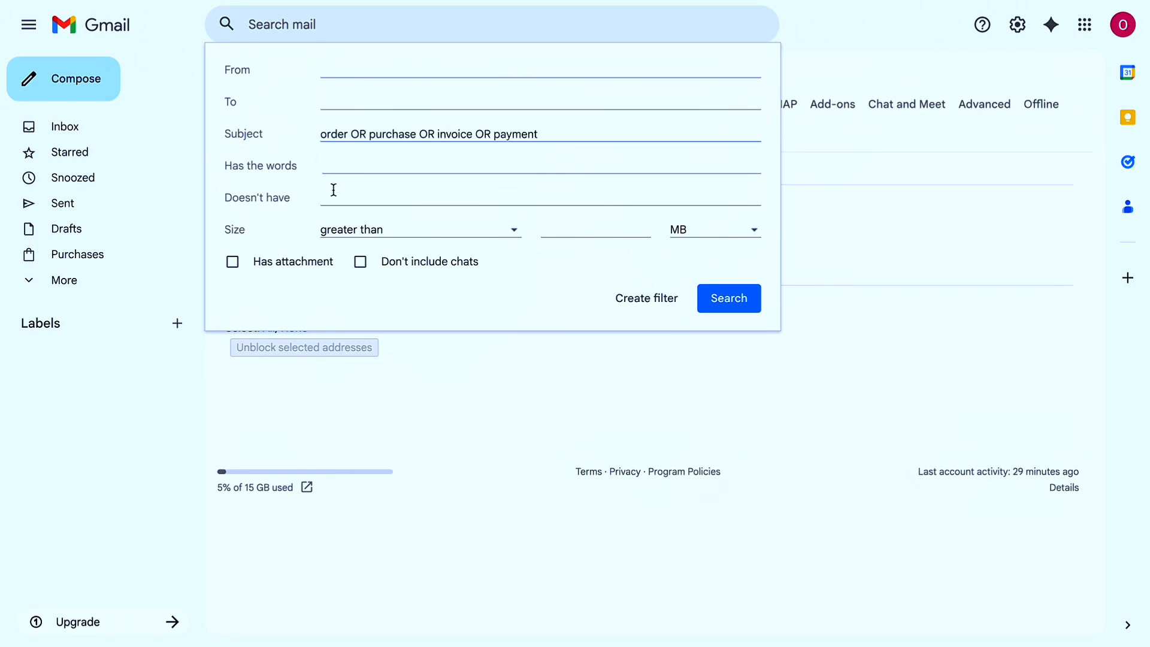
- Search the mailbox with the entered subject criteria to preview the matching messages
click(390, 168)
click(411, 135)
click(406, 162)
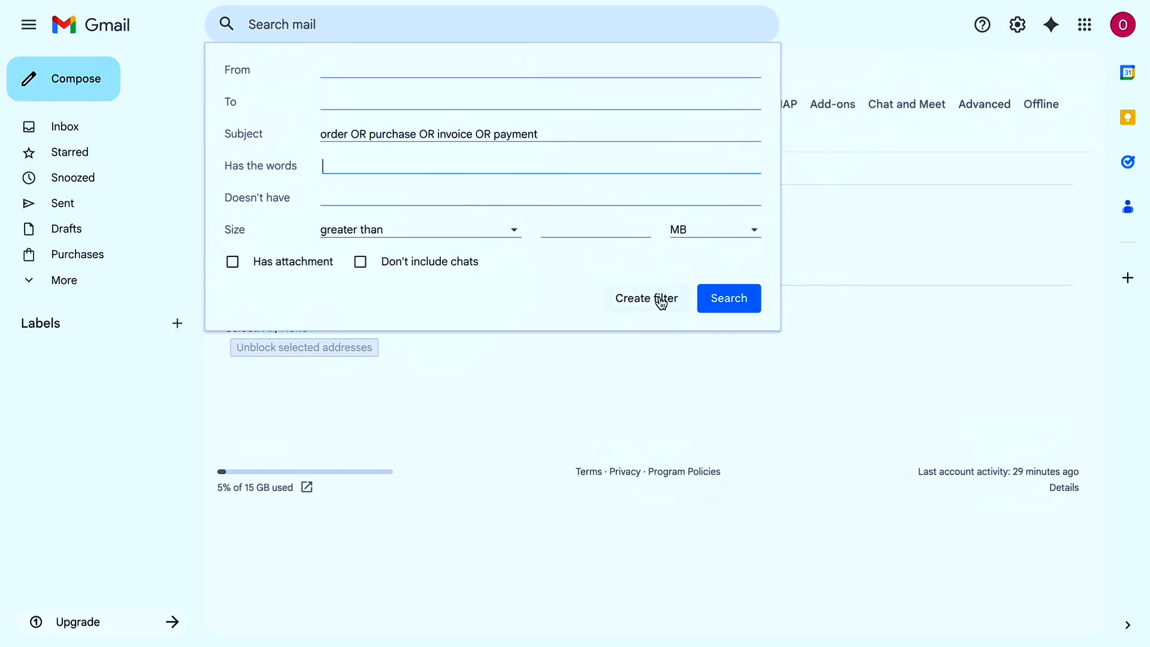
click(728, 298)
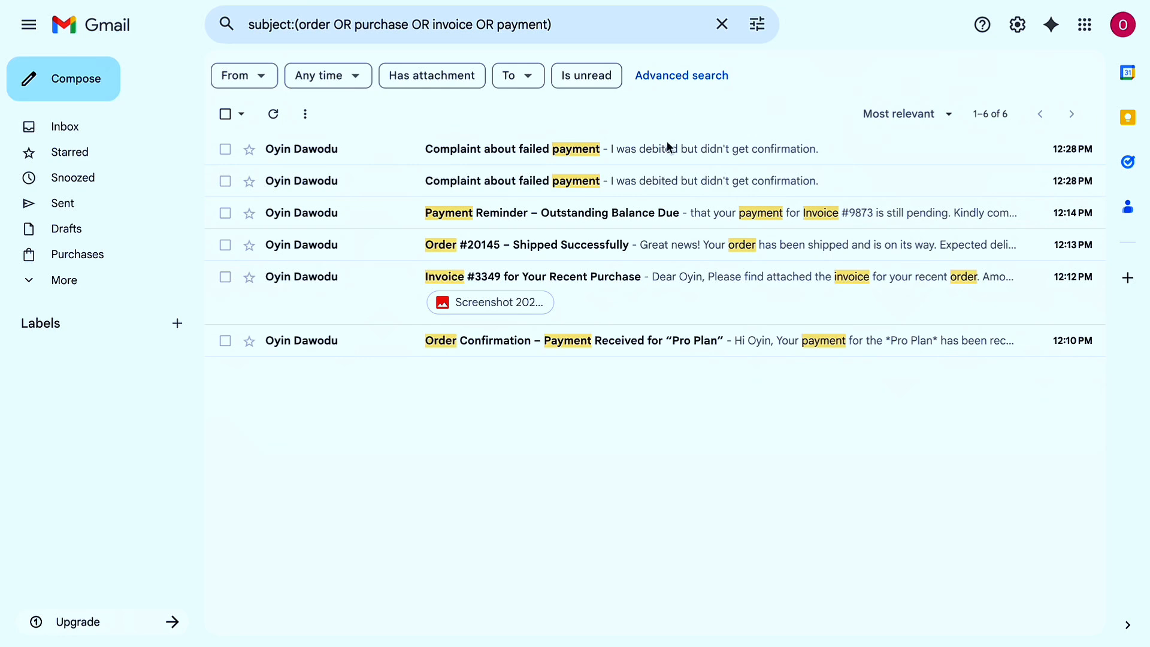
- Reopen the search criteria, continue to the filter actions and set matching mail to skip the inbox
click(759, 25)
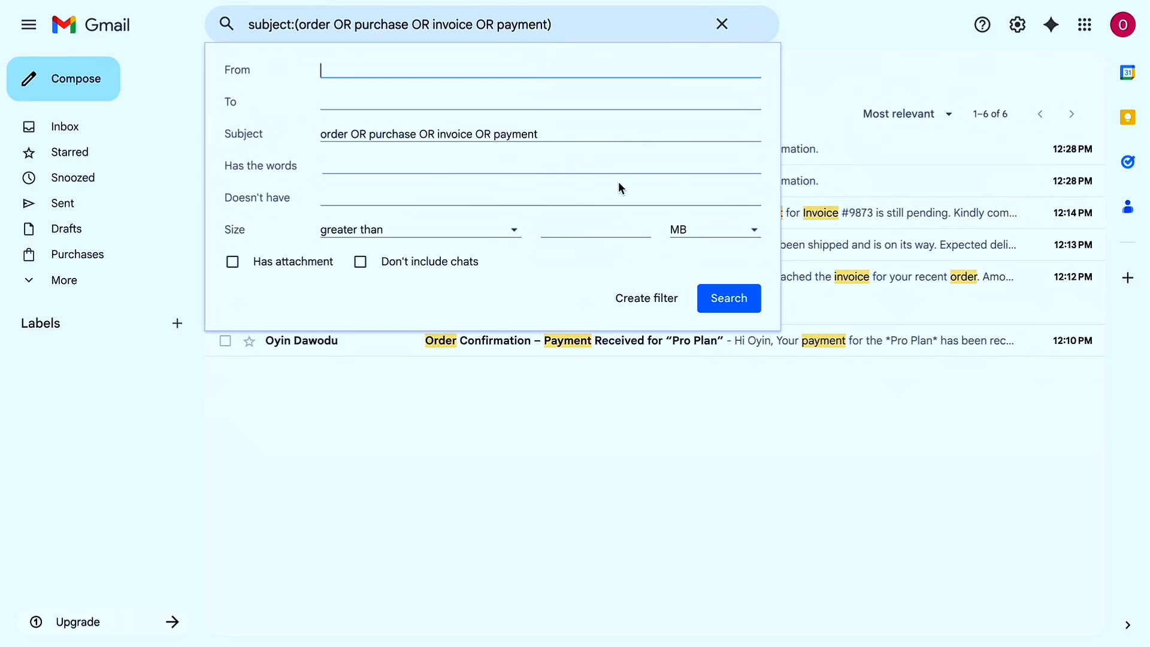
click(627, 135)
click(644, 302)
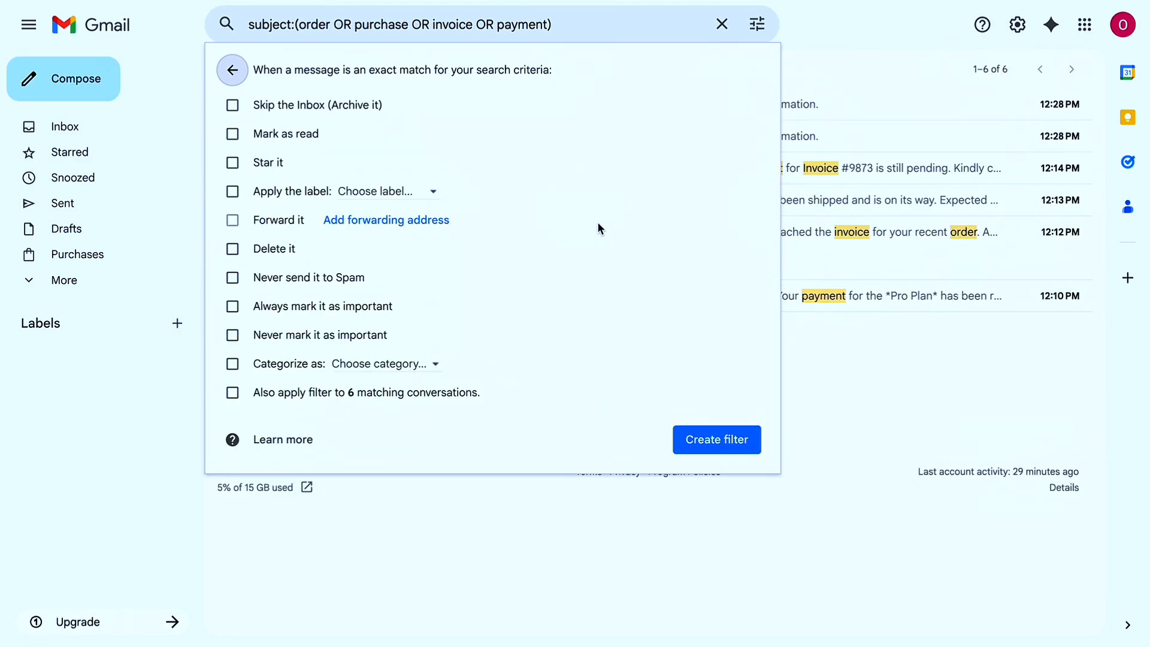
click(233, 106)
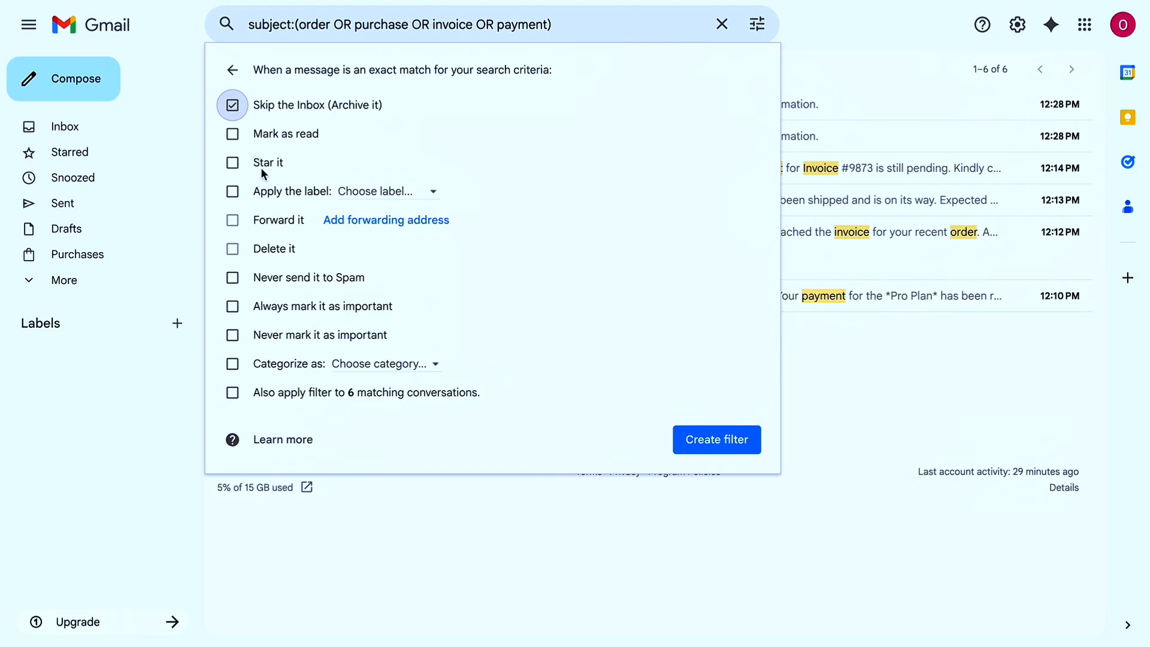
- Have the filter apply a label, creating a new top-level label named Orders for it
click(392, 198)
click(407, 232)
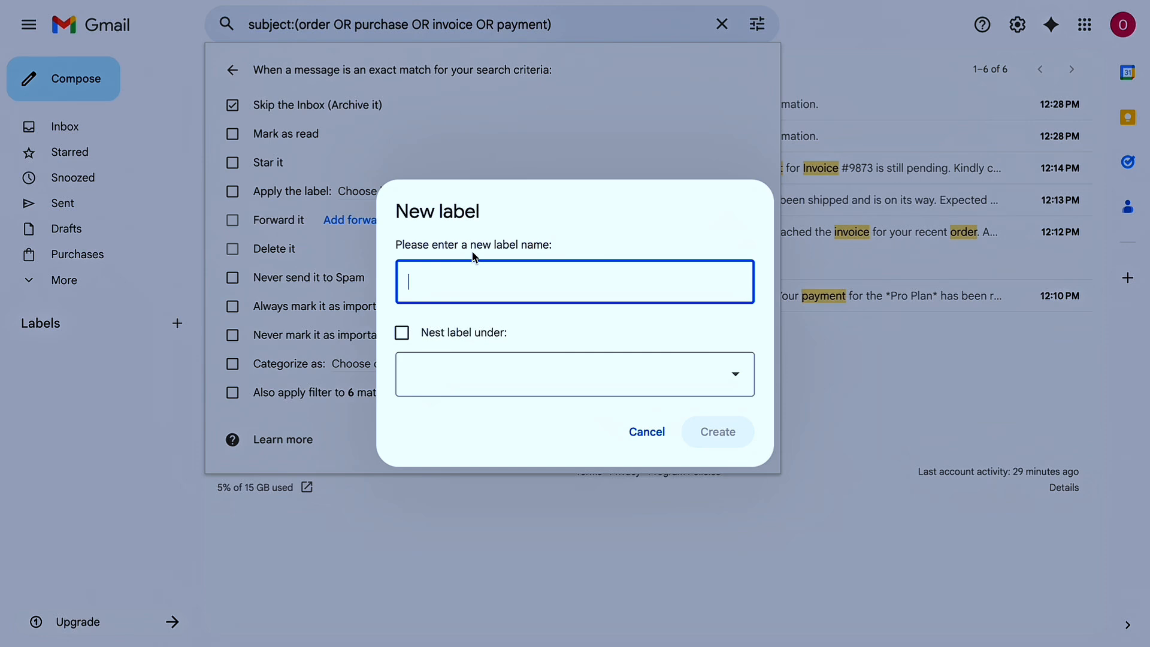
text(Orders)
click(667, 379)
click(660, 340)
click(710, 428)
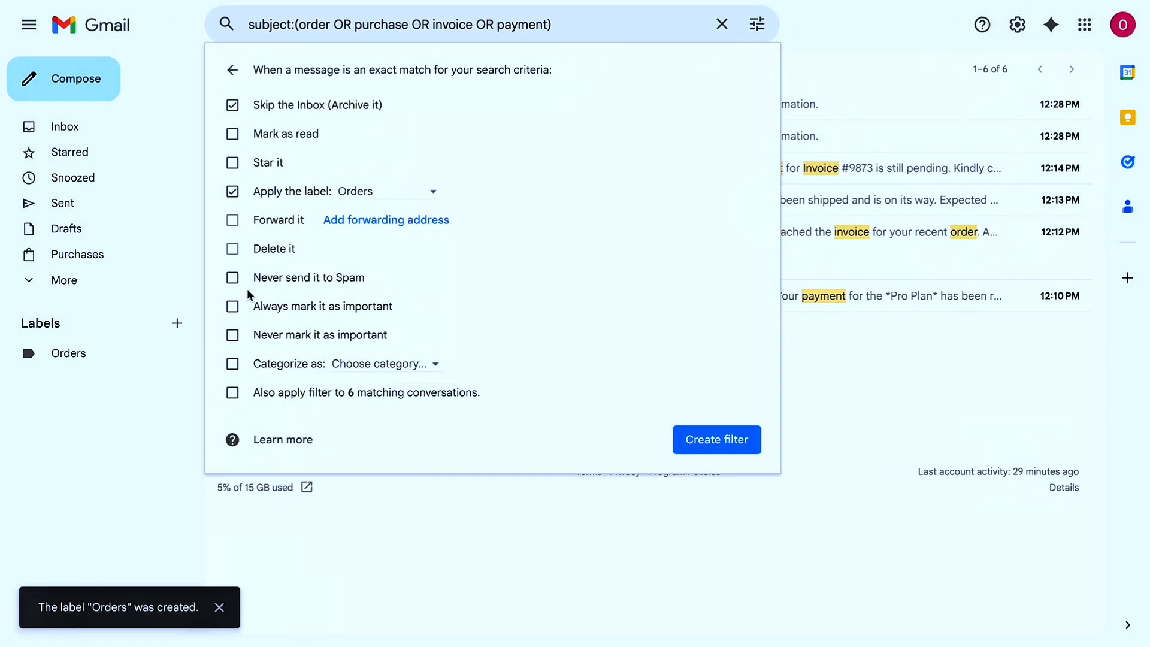
- Set the filter to never send to Spam, always mark as important and include existing matching conversations, and create it
click(232, 278)
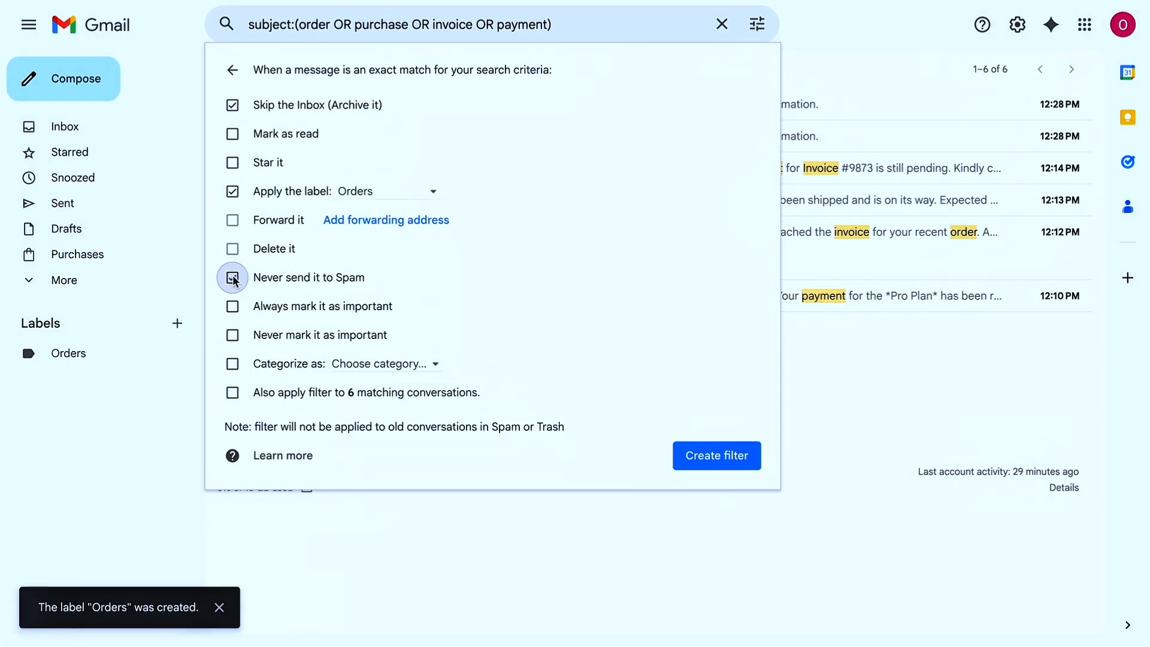
click(233, 308)
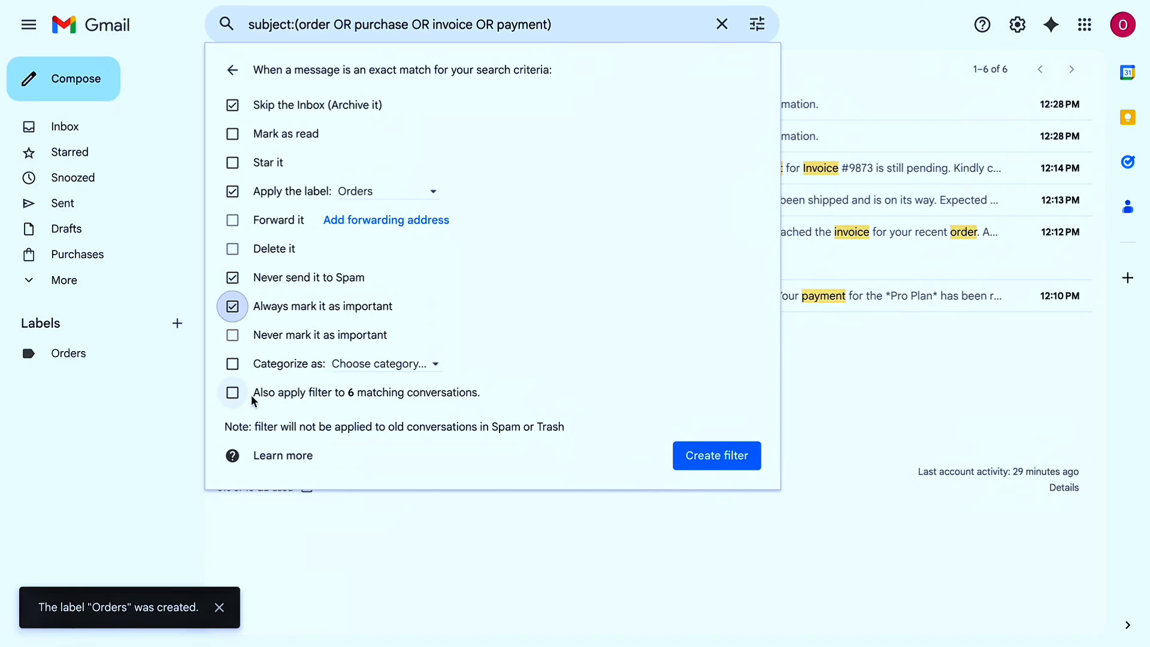
click(233, 393)
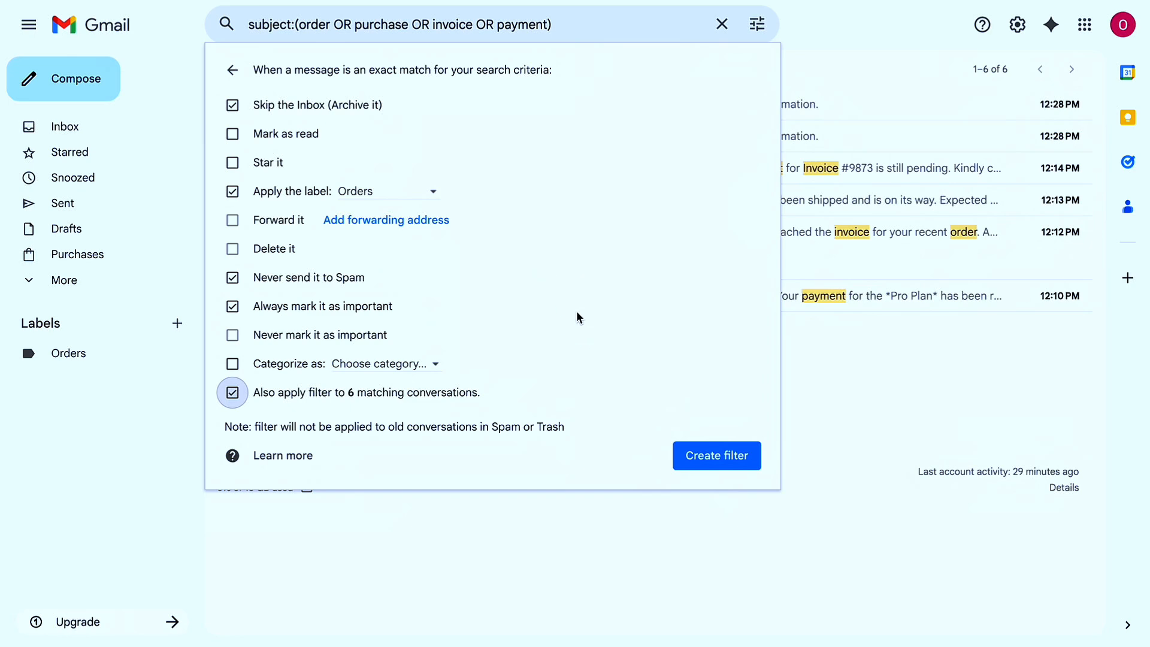
click(756, 456)
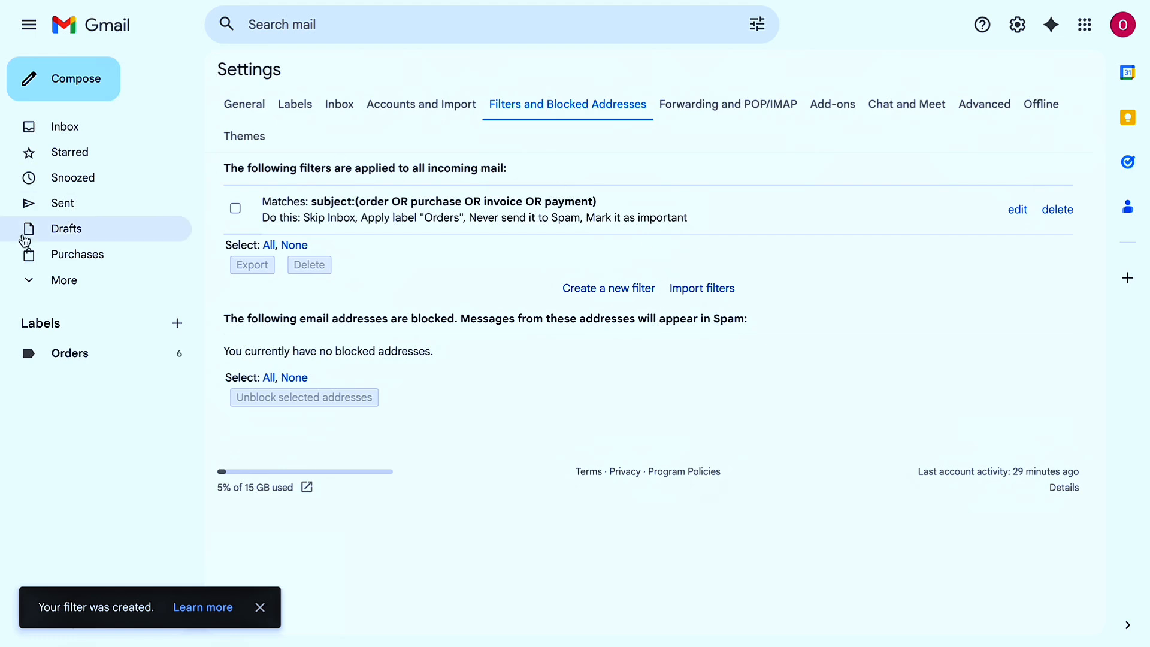
- Check which messages are filed under the Orders label and which remain in the inbox
click(66, 355)
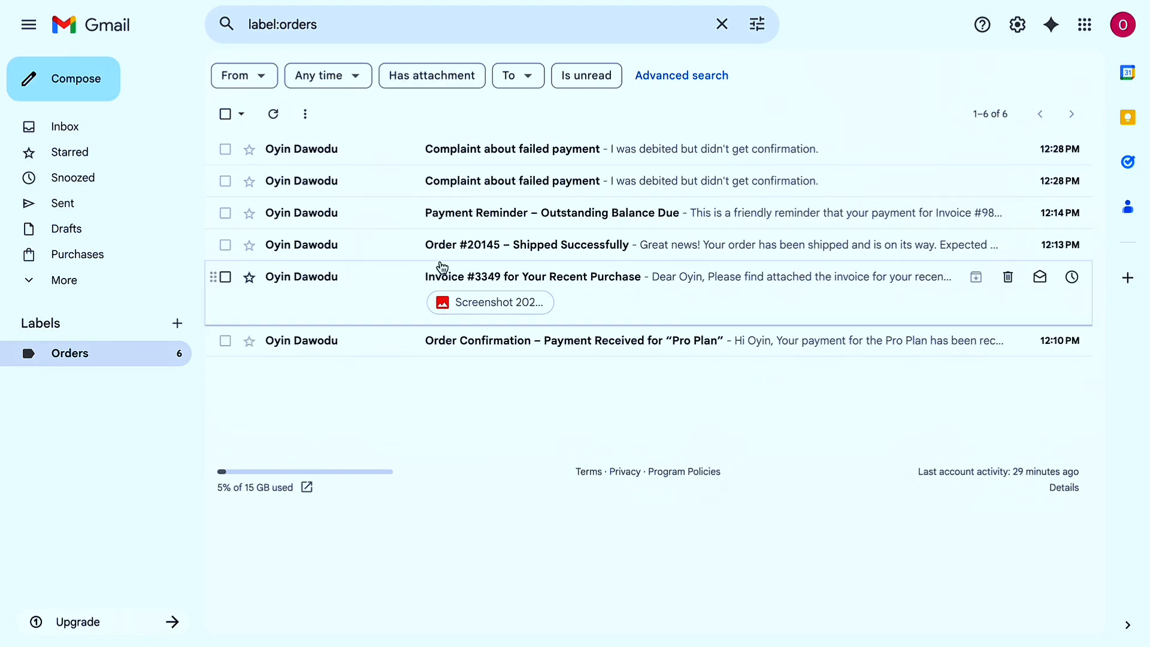
click(133, 132)
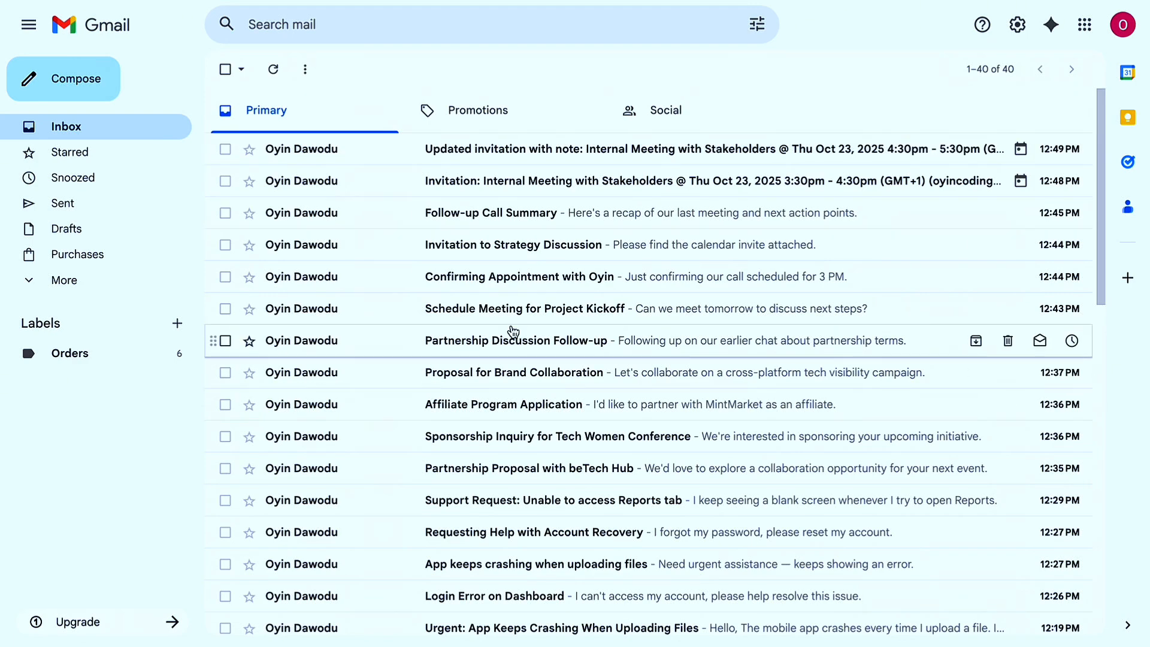
scroll(542, 439, down, 1)
scroll(542, 439, up, 1)
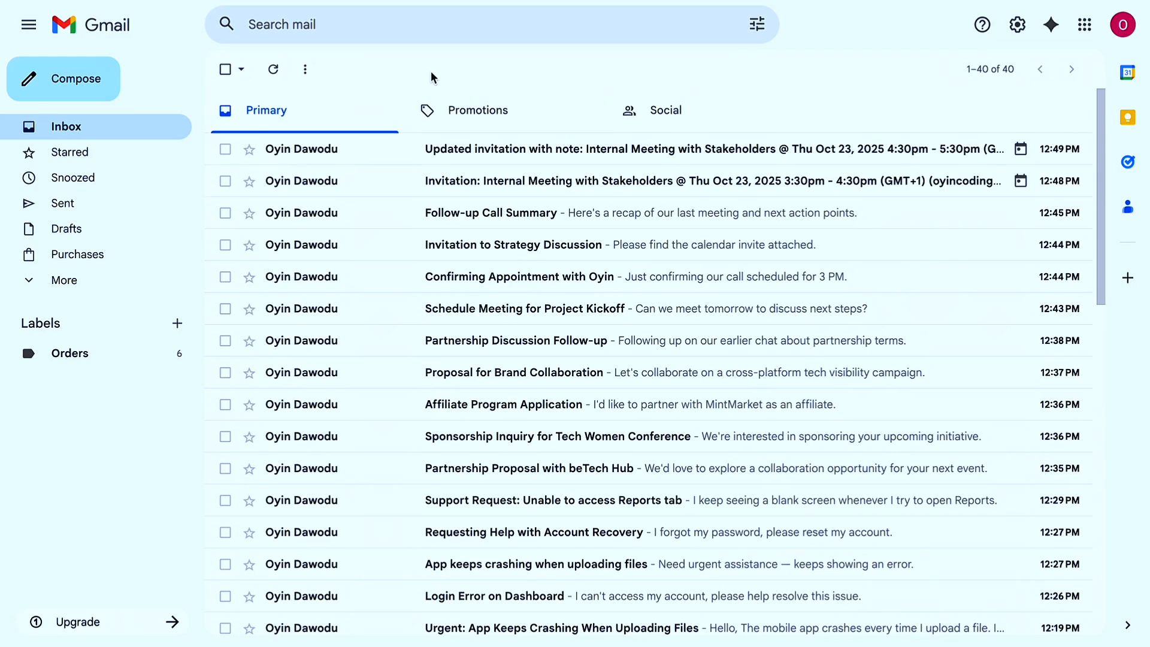
click(73, 360)
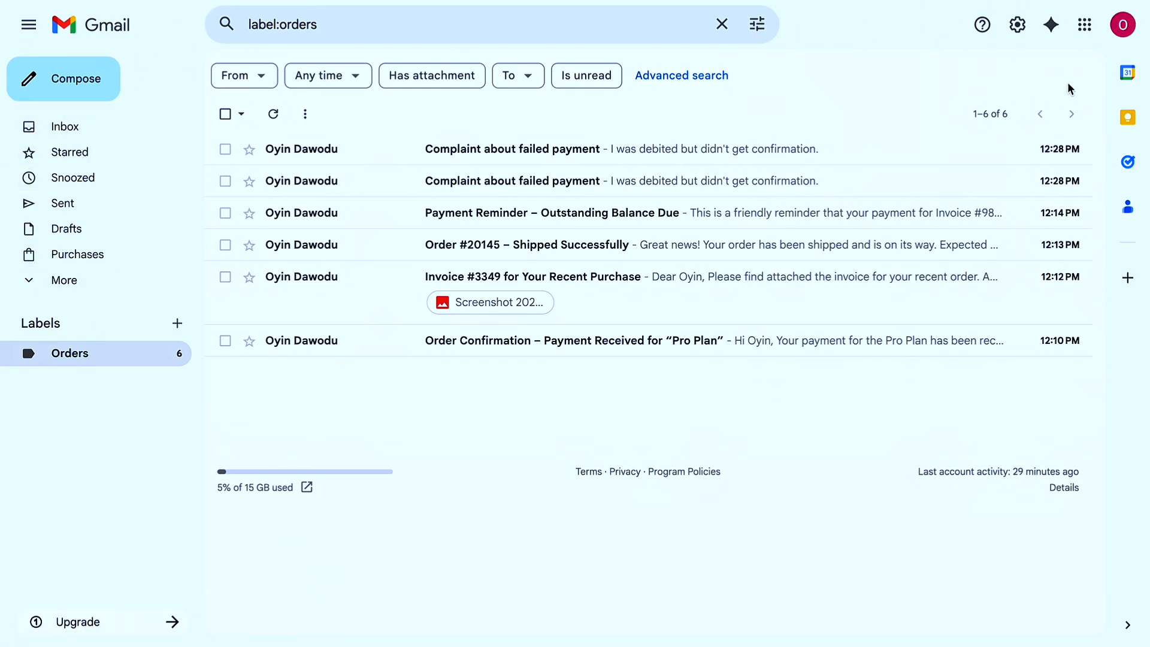
- Start a new filter and fill its Subject with the Client Support keywords from the Smart-filter document: issue OR complaint OR support OR request
click(1017, 25)
click(979, 106)
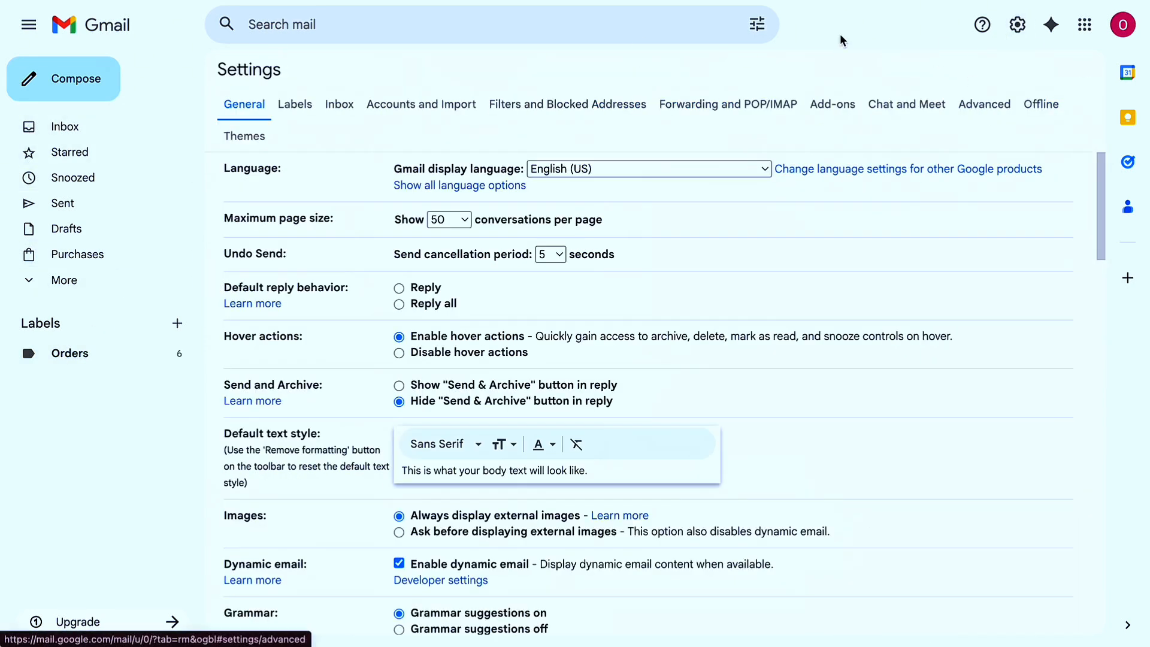
click(549, 113)
click(598, 291)
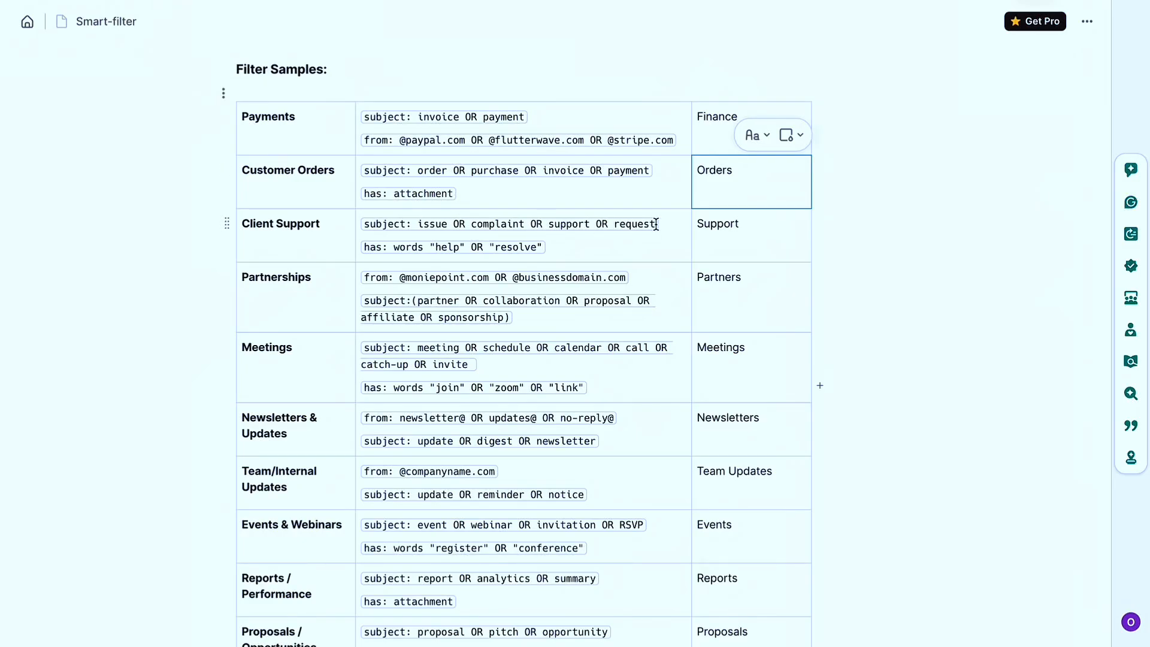
drag(656, 225, 417, 226)
key(ctrl+c)
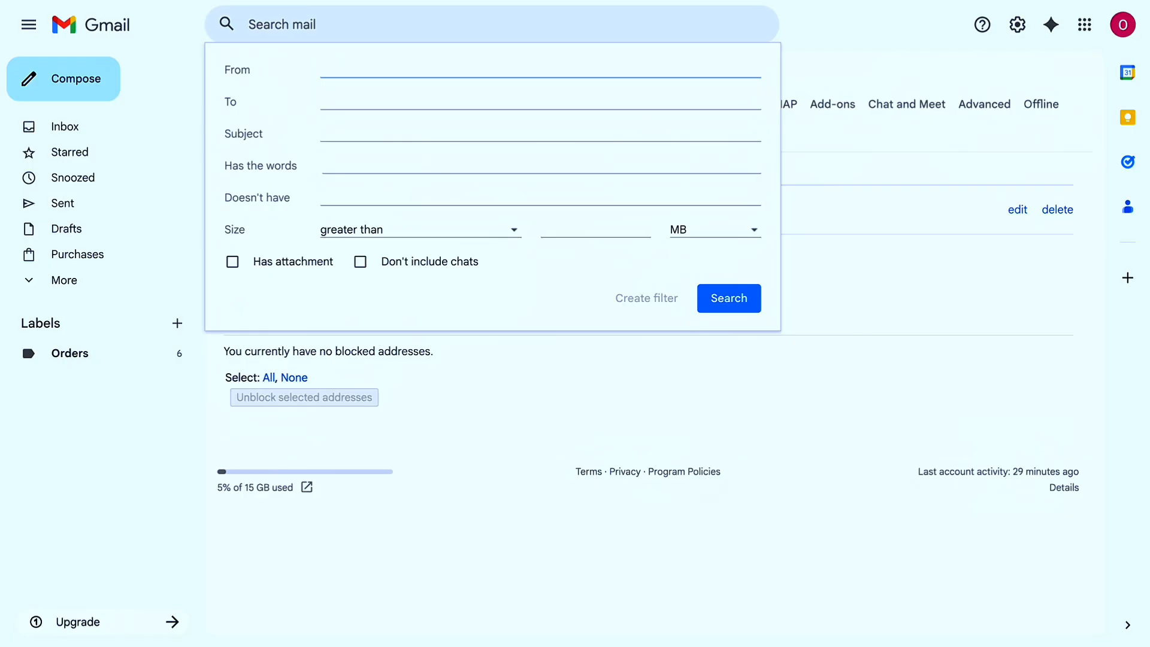
click(323, 128)
key(ctrl+v)
- Add the Client Support words "help" OR "resolve" from the Smart-filter document as the Has the words criterion and search
click(486, 166)
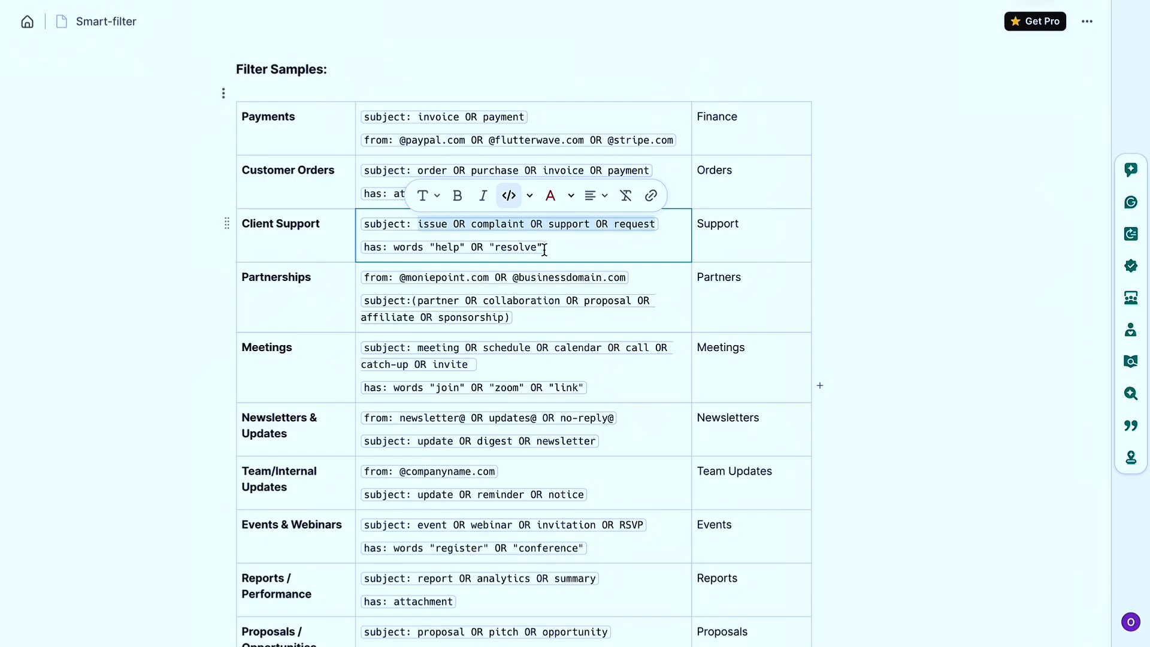
drag(542, 249, 394, 246)
key(ctrl+c)
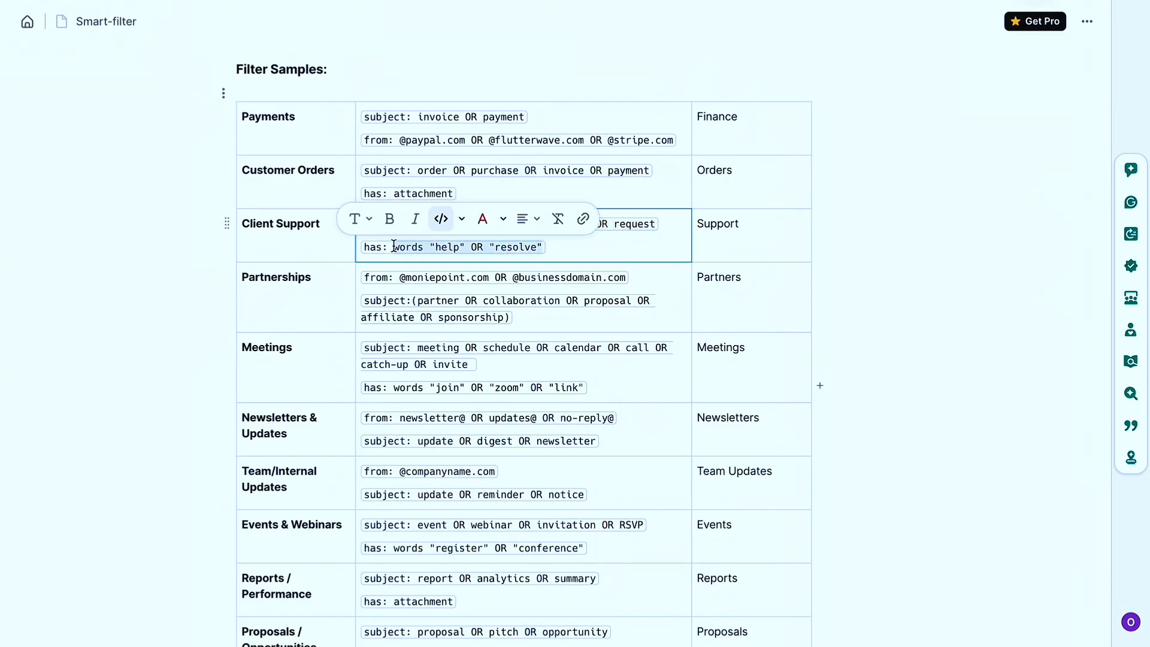
click(335, 2)
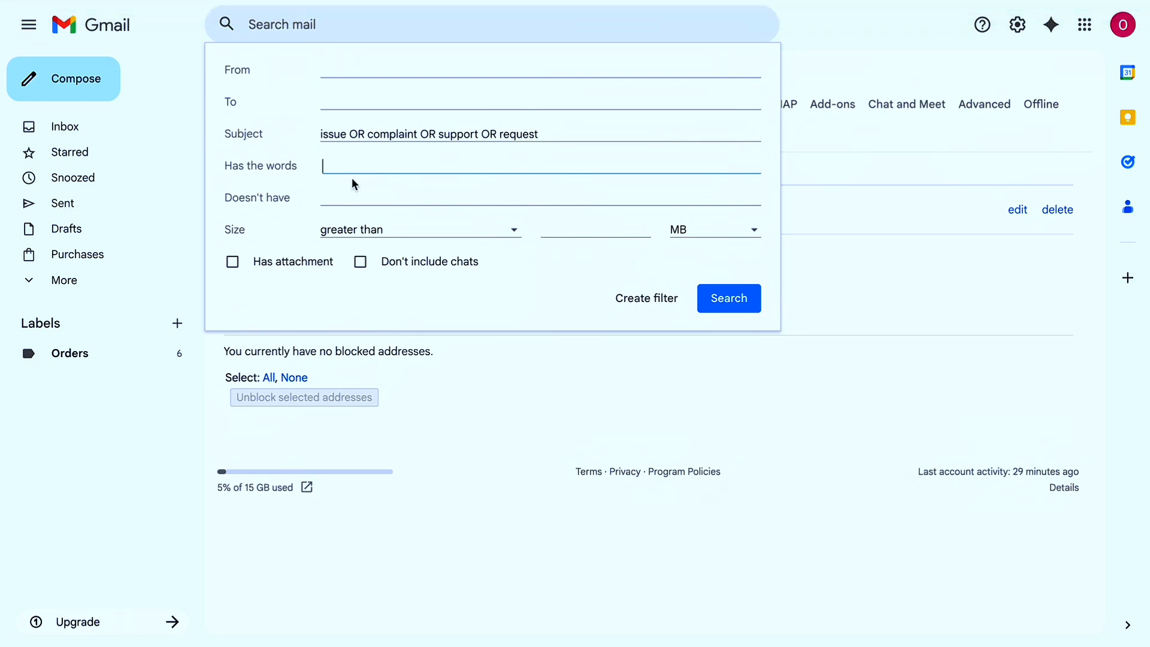
key(ctrl+v)
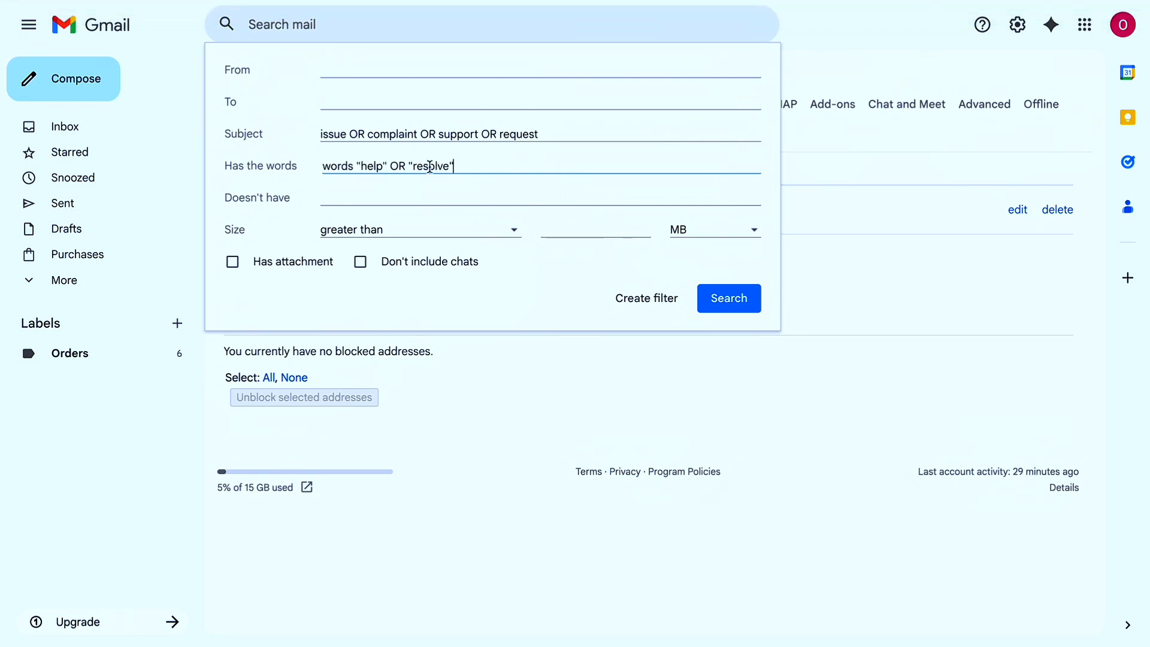
double_click(356, 164)
key(BackSpace)
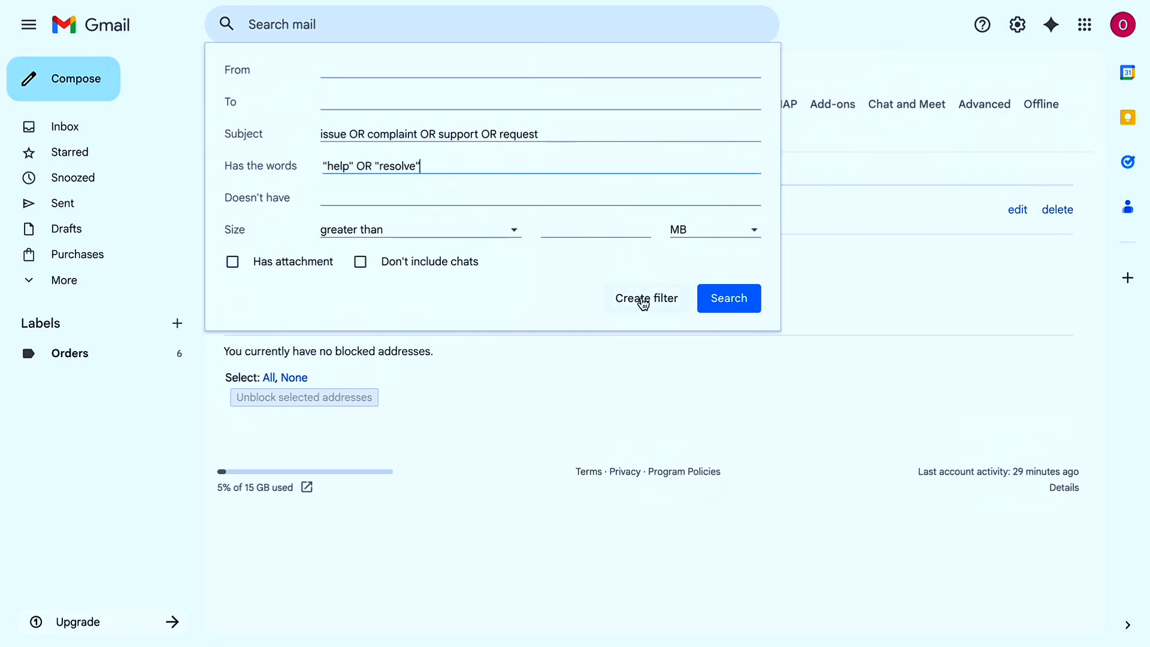
click(728, 297)
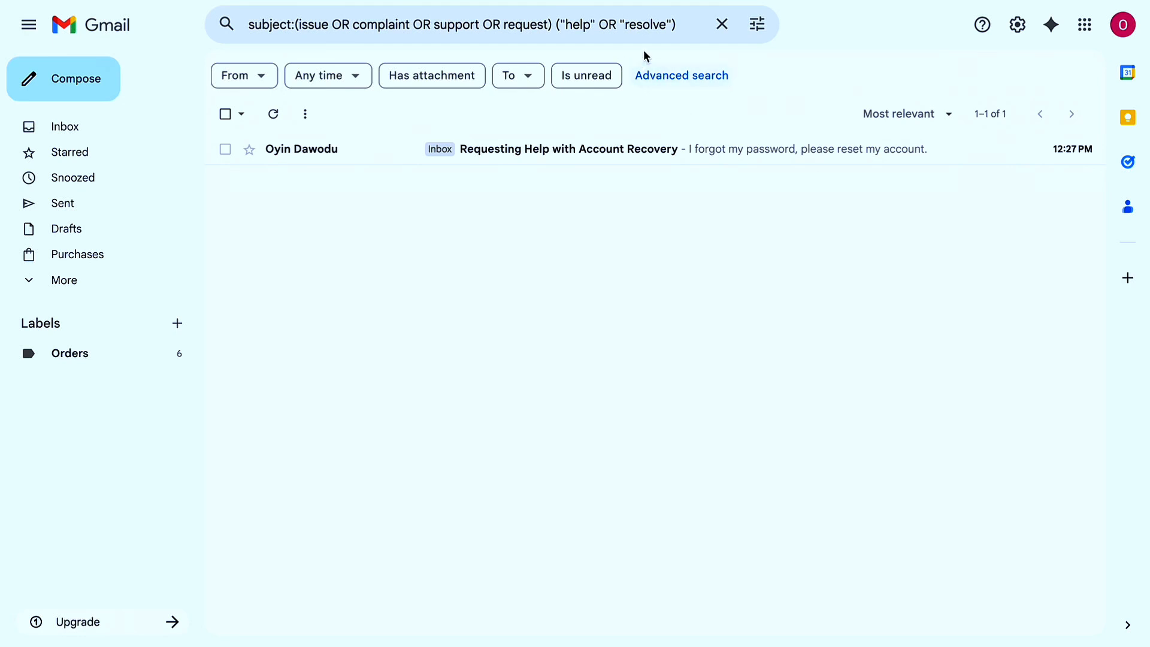
- Clear the Has the words criterion and search again with only the Client Support subject keywords
click(760, 25)
click(424, 167)
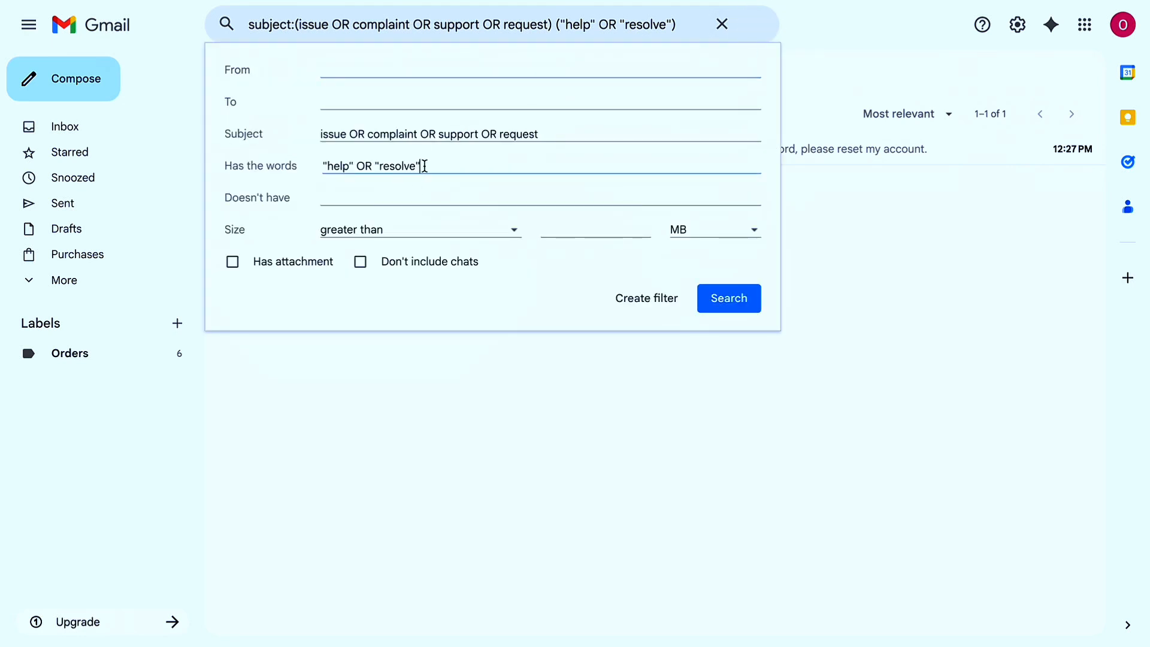
drag(509, 169, 314, 160)
key(BackSpace)
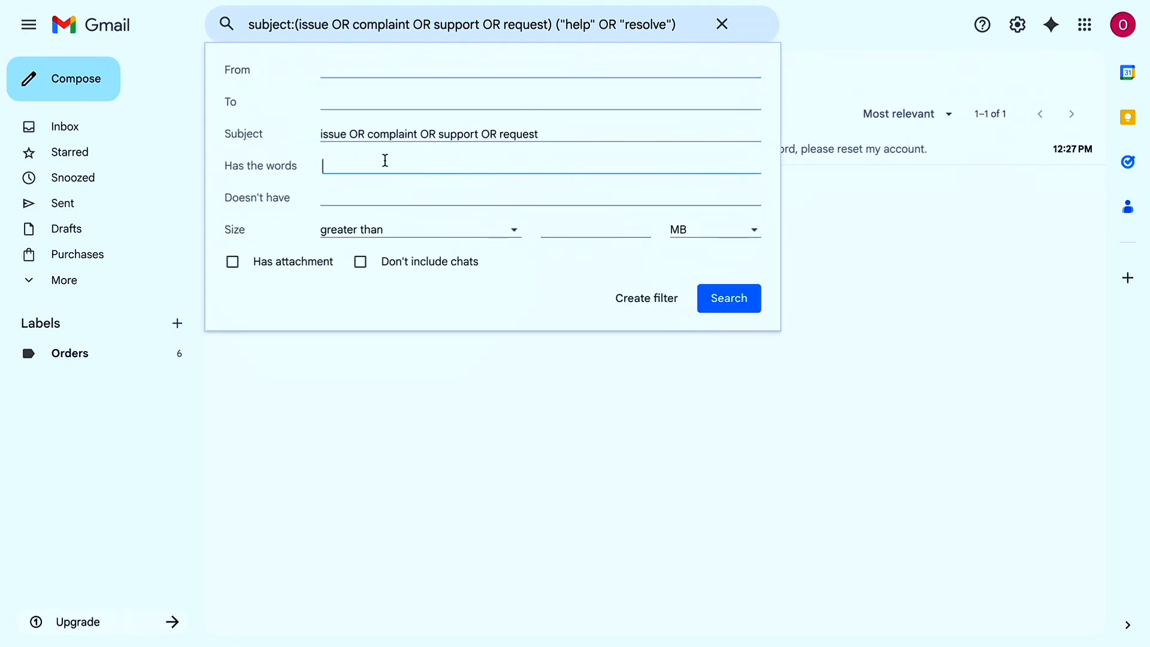
click(708, 302)
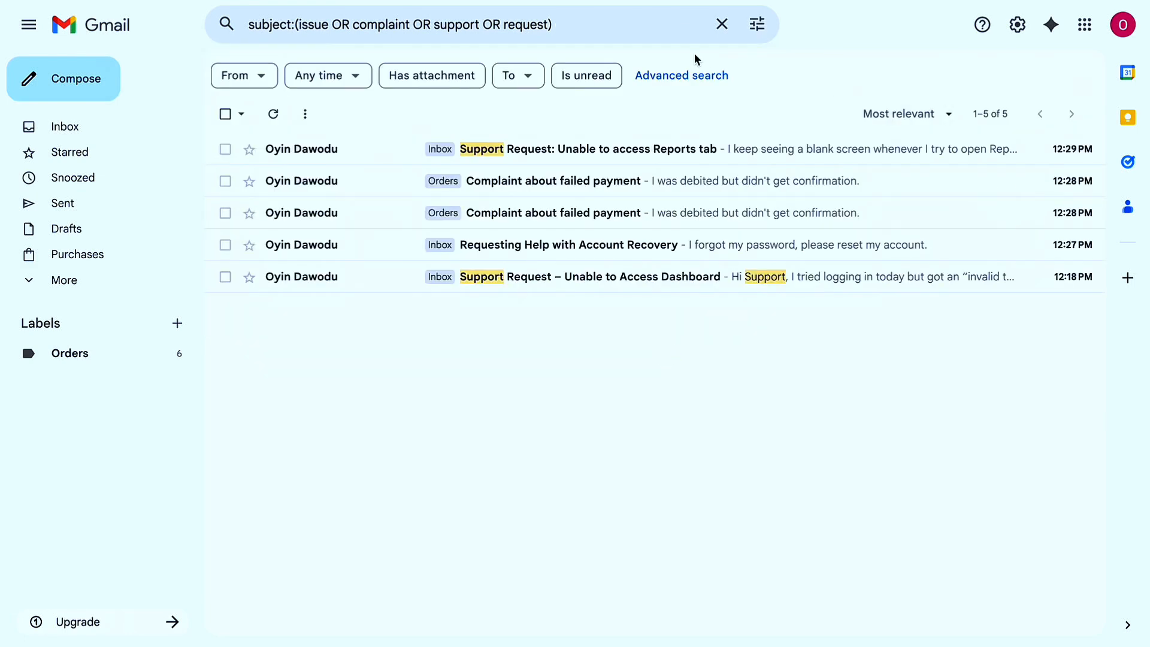
- Create a filter from the Client Support search criteria that skips the inbox and always marks matching mail as important
click(756, 29)
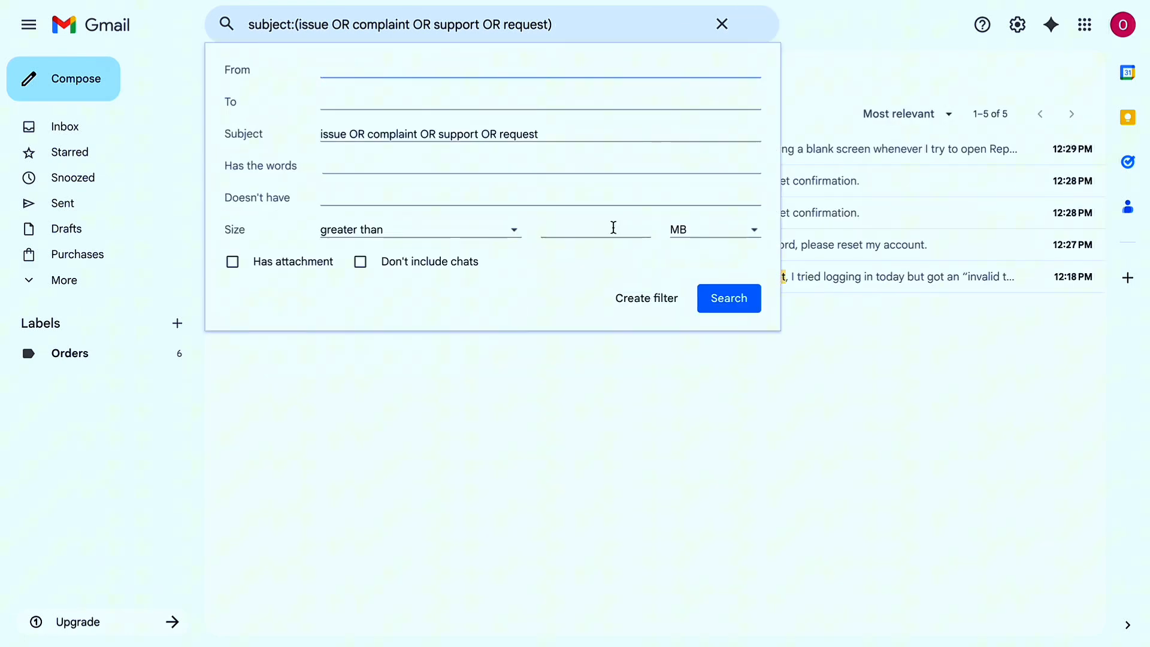
click(643, 303)
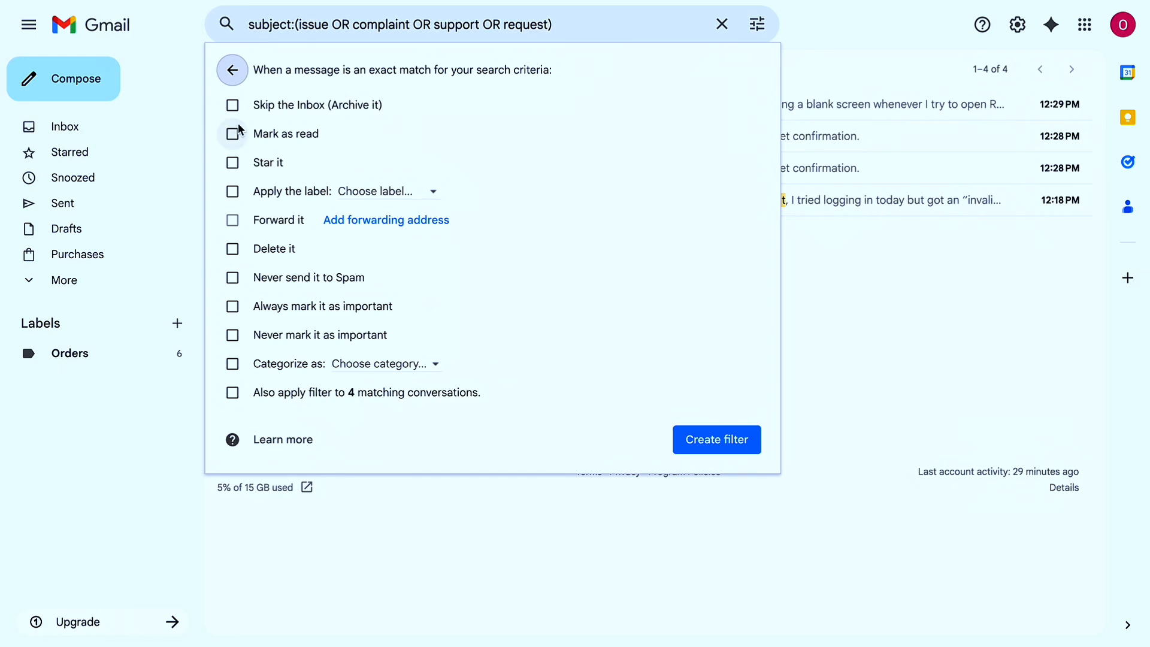
click(232, 105)
click(234, 306)
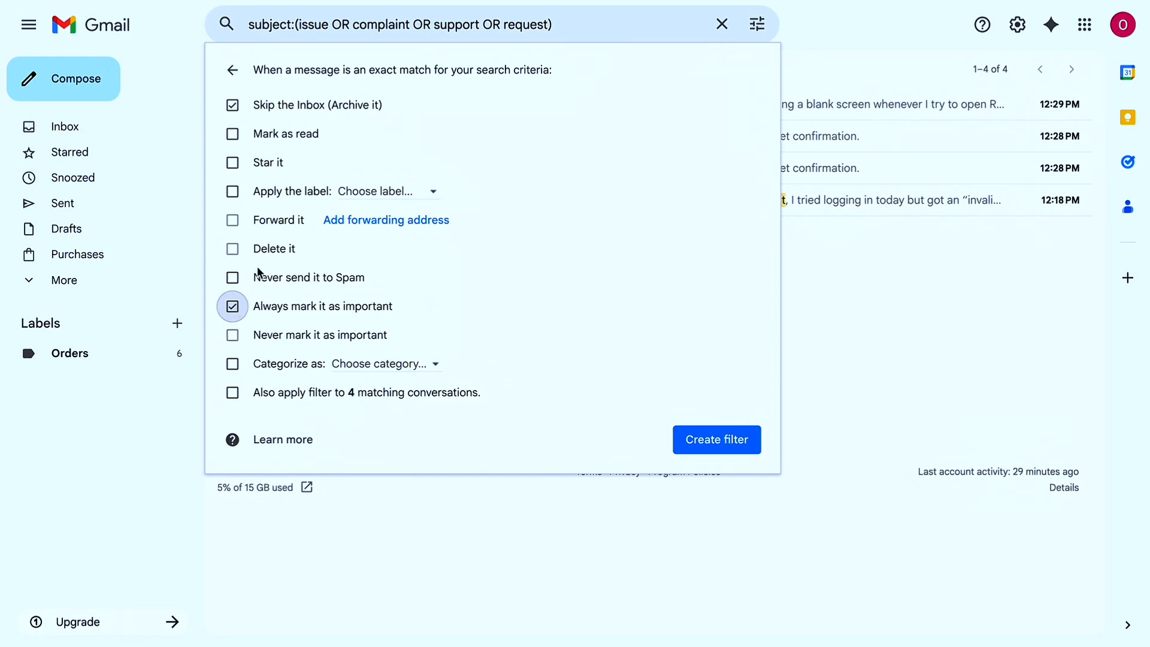
- Have the filter apply a label, creating a new top-level label named Support for it
click(376, 192)
click(403, 225)
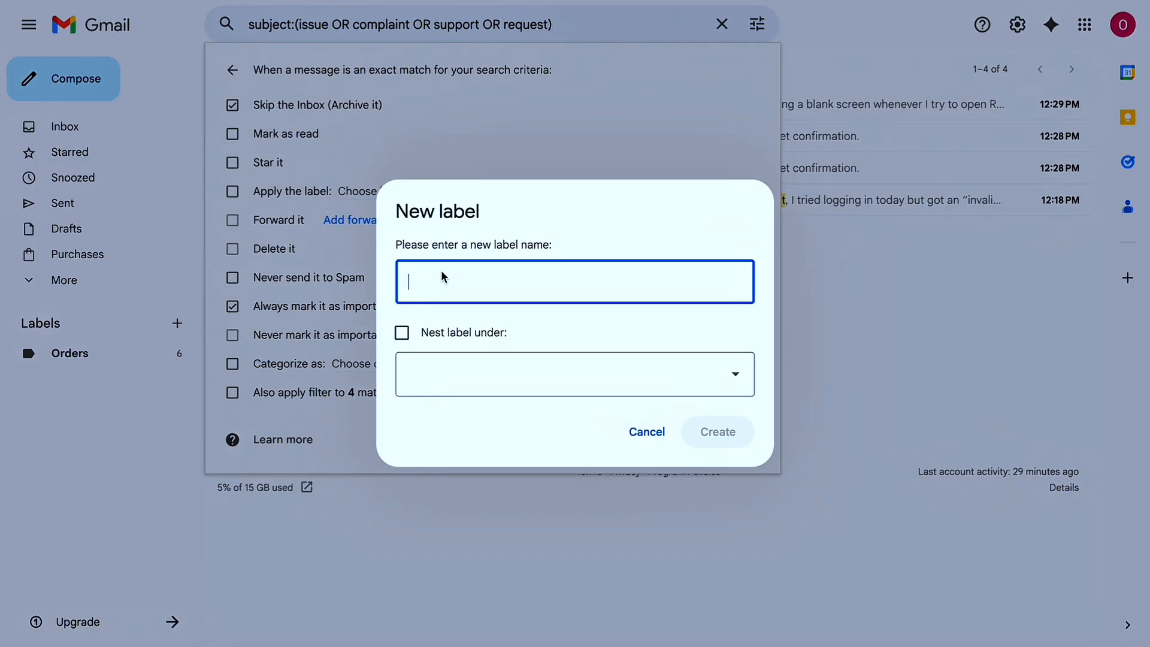
text(Support)
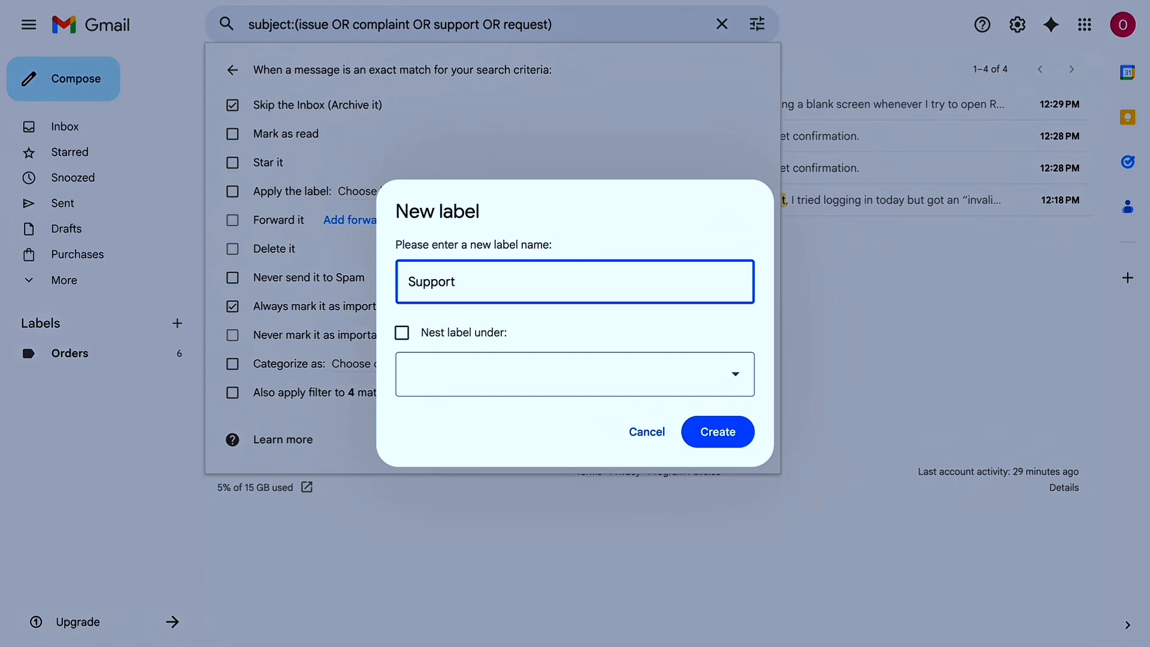
click(714, 432)
- Set the Support filter to include existing matching conversations and never send to Spam, and finish creating it
click(269, 388)
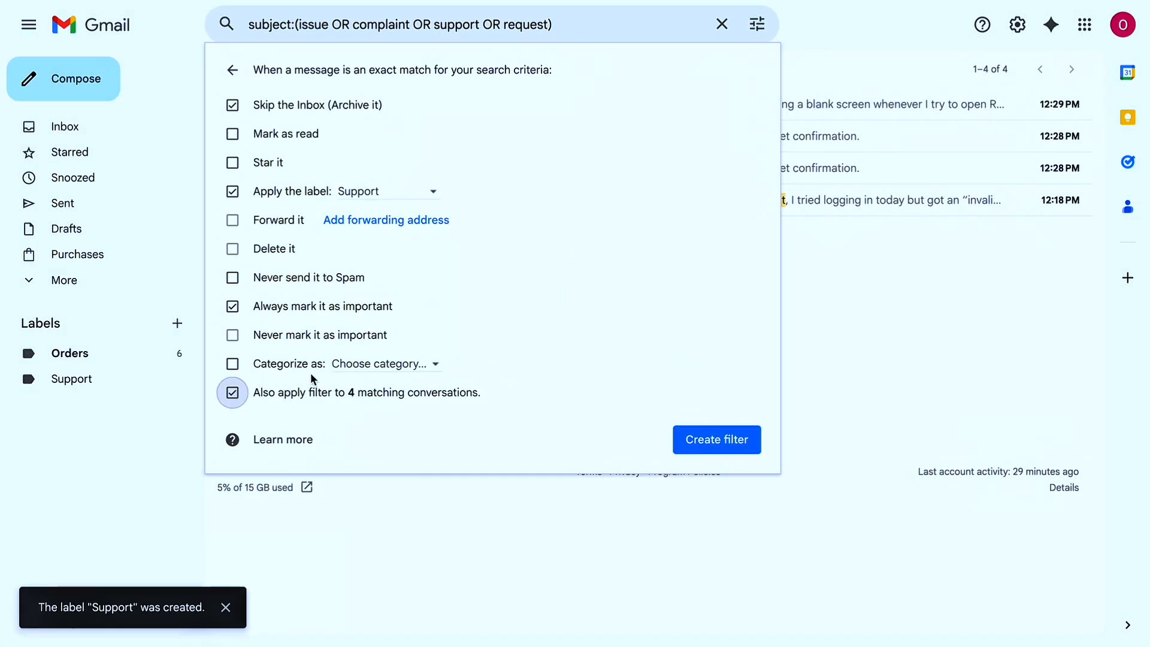
click(233, 278)
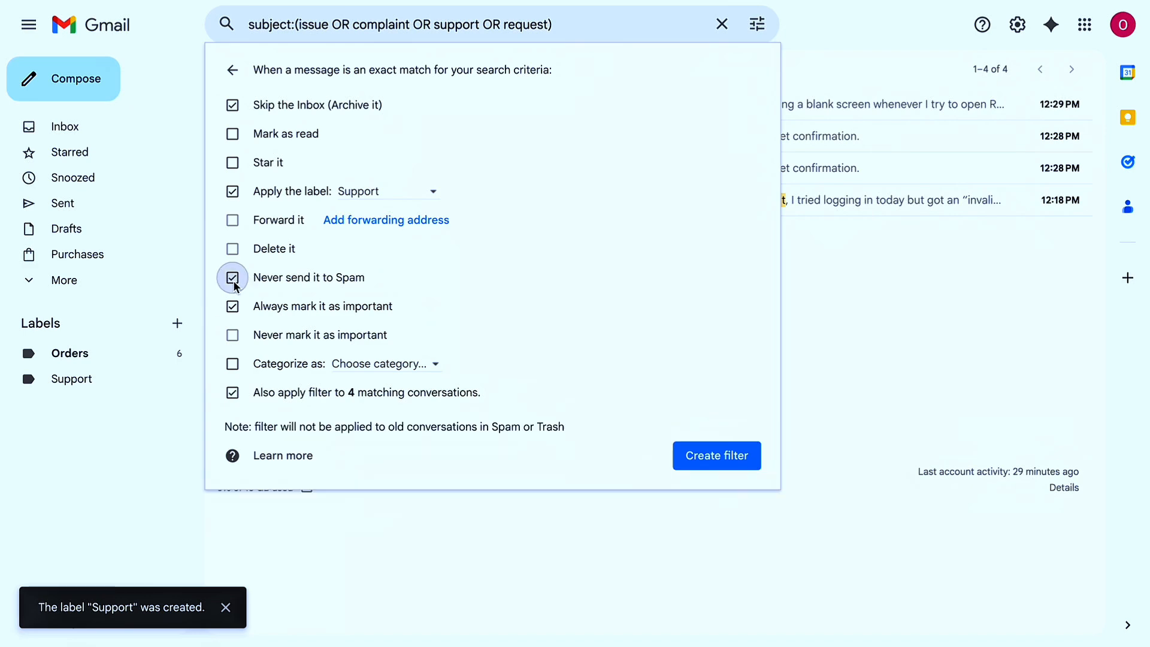
click(723, 465)
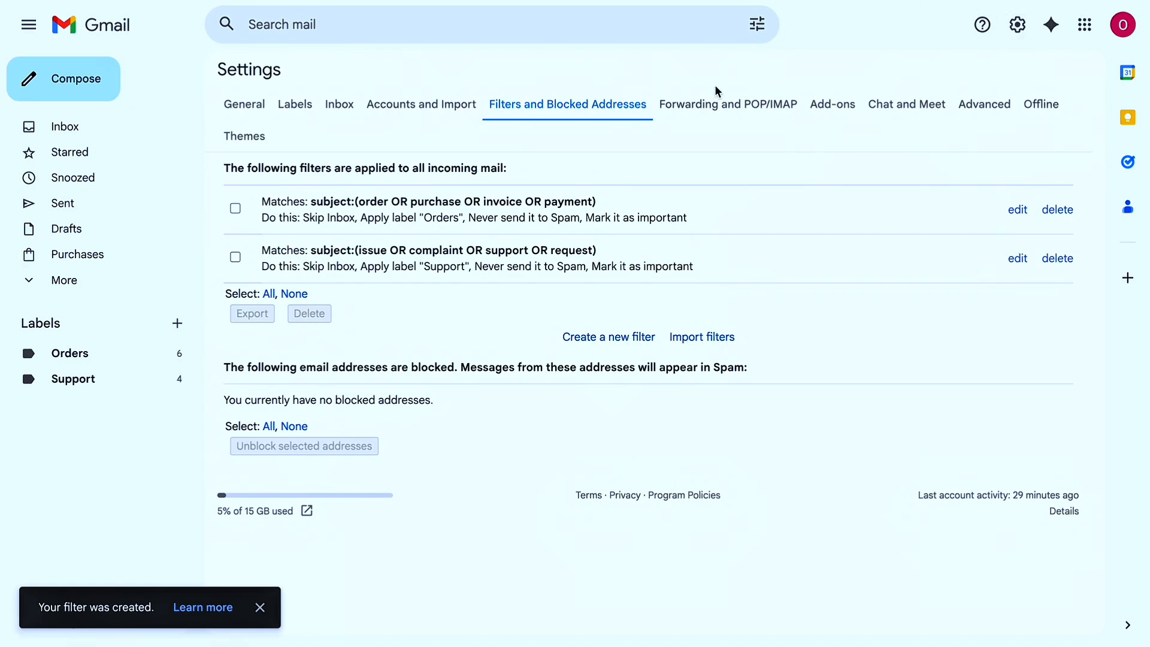
- Start another filter with the Partnerships subject keywords from the Smart-filter document, without parentheses: partner OR collaboration OR proposal OR affiliate OR sponsorship
click(584, 339)
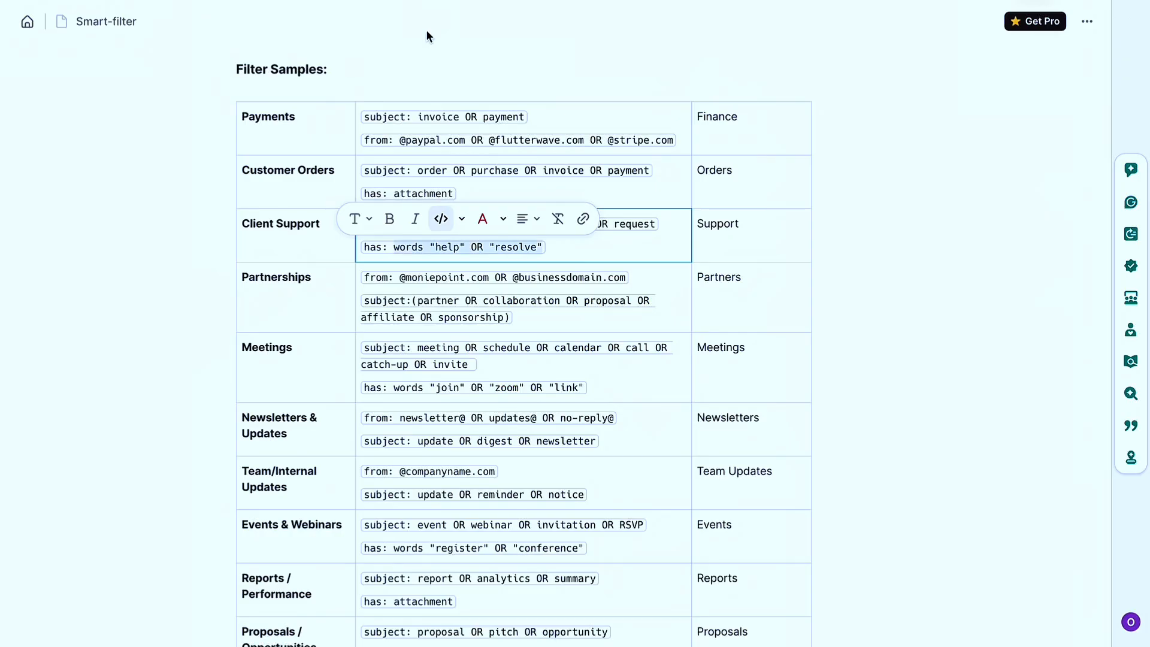
click(627, 280)
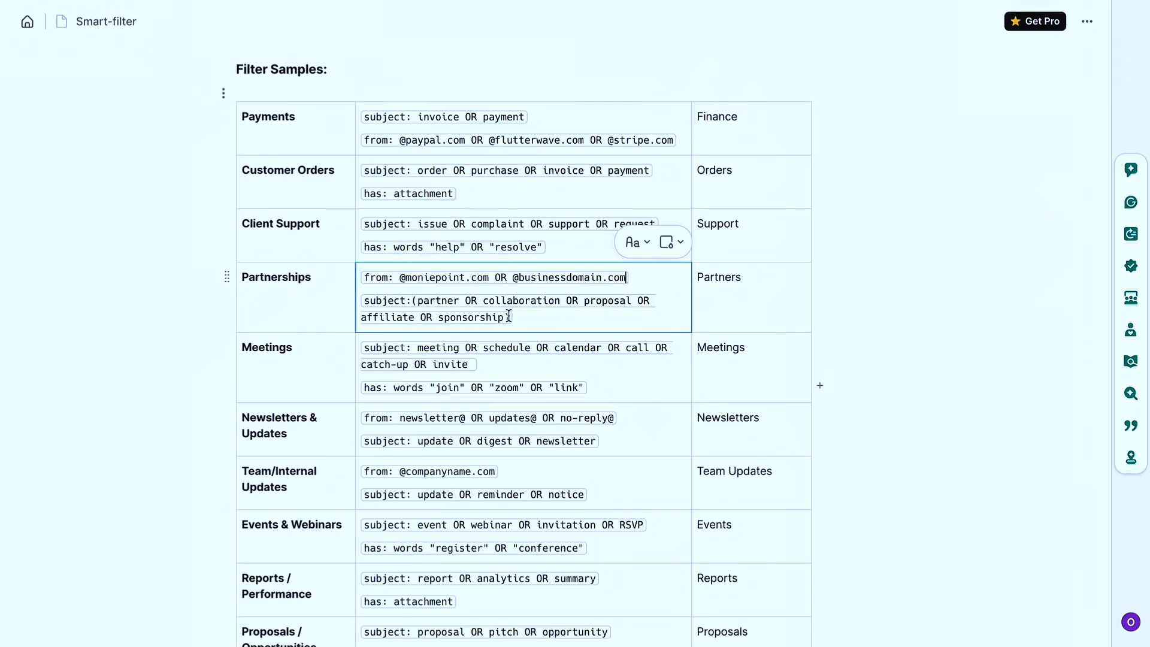
drag(510, 317, 413, 303)
key(ctrl+c)
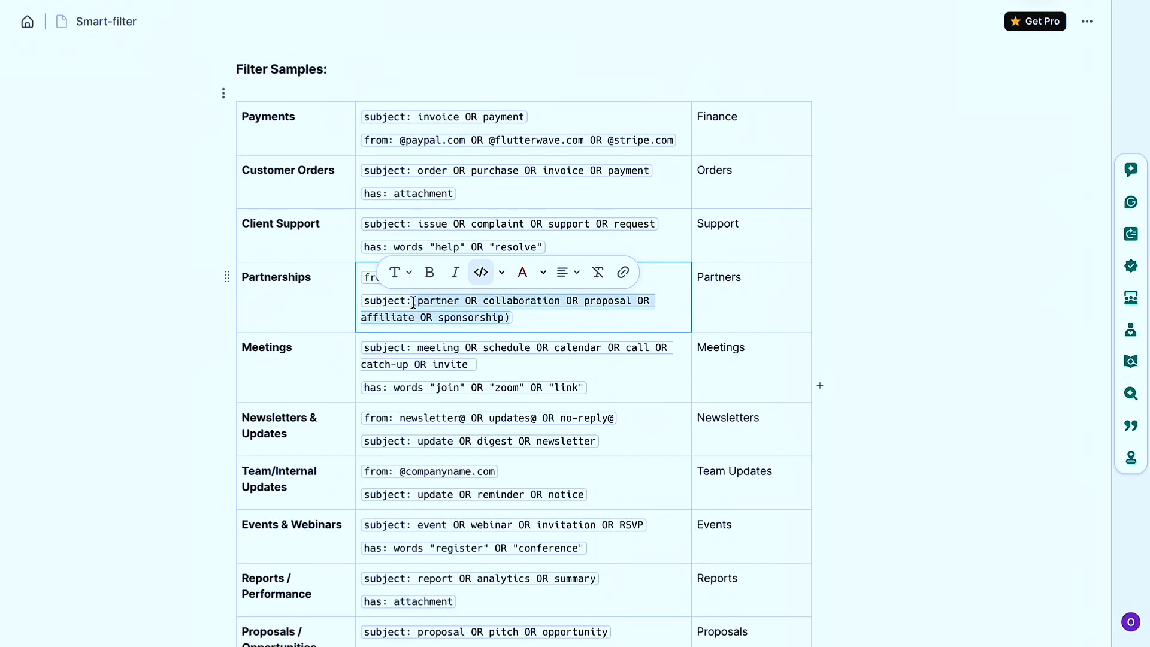
click(480, 2)
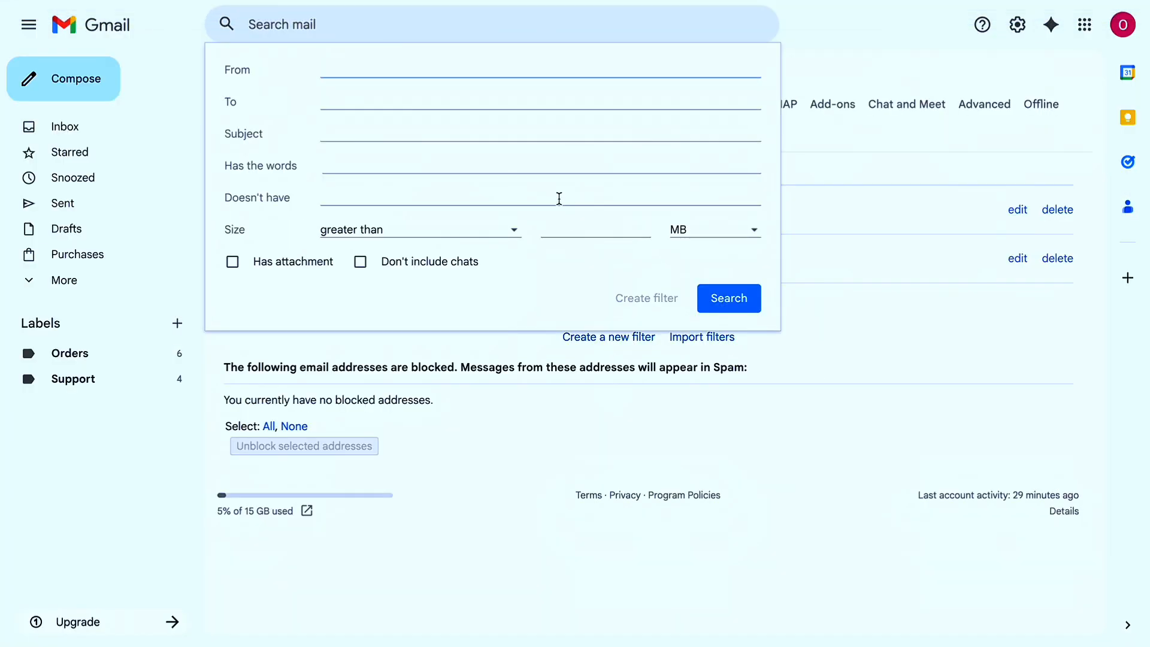
click(452, 131)
key(ctrl+v)
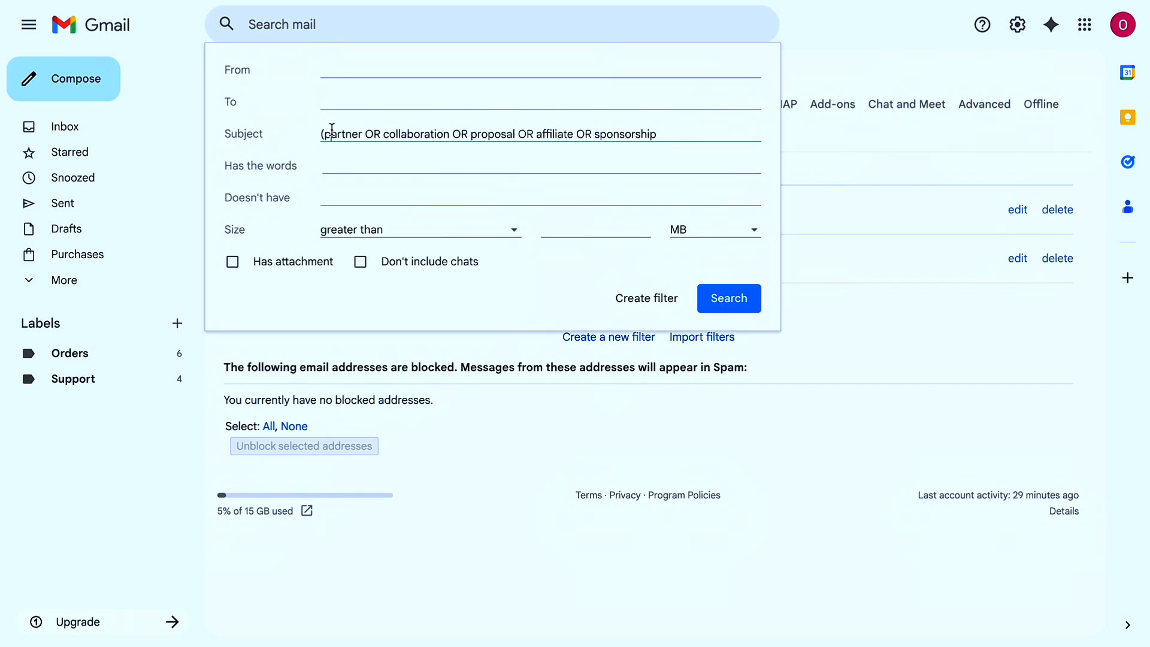
click(331, 133)
key(BackSpace)
- Search the mailbox with the Partnerships subject keywords to check which messages the filter would match
click(412, 160)
click(290, 1)
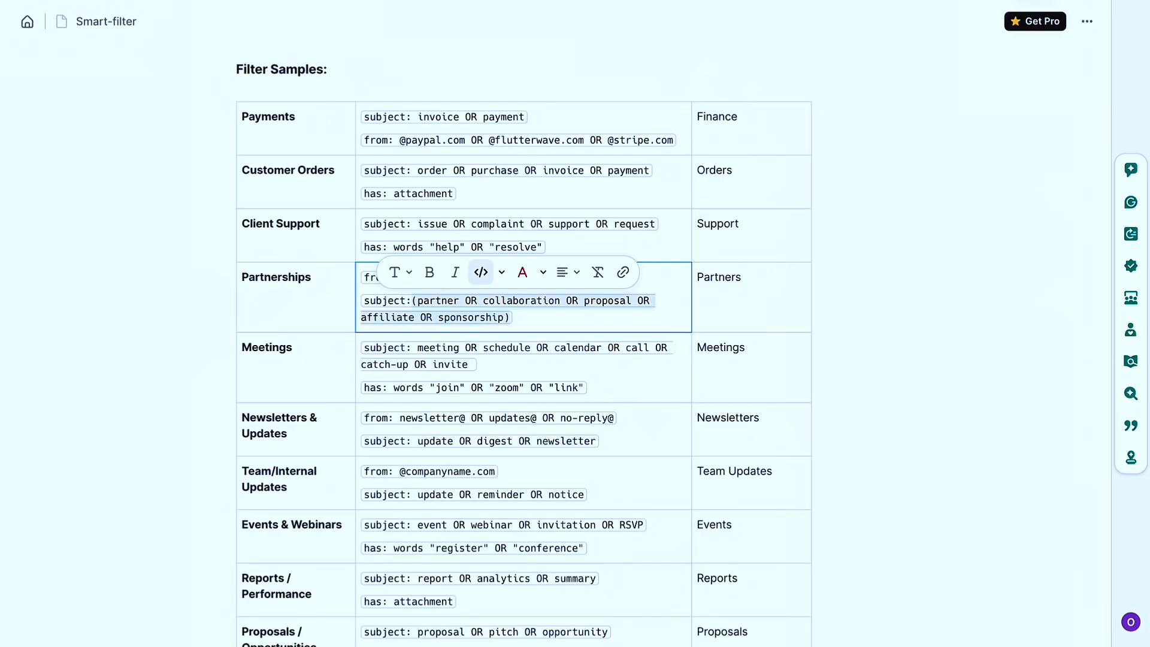
click(383, 326)
click(144, 1)
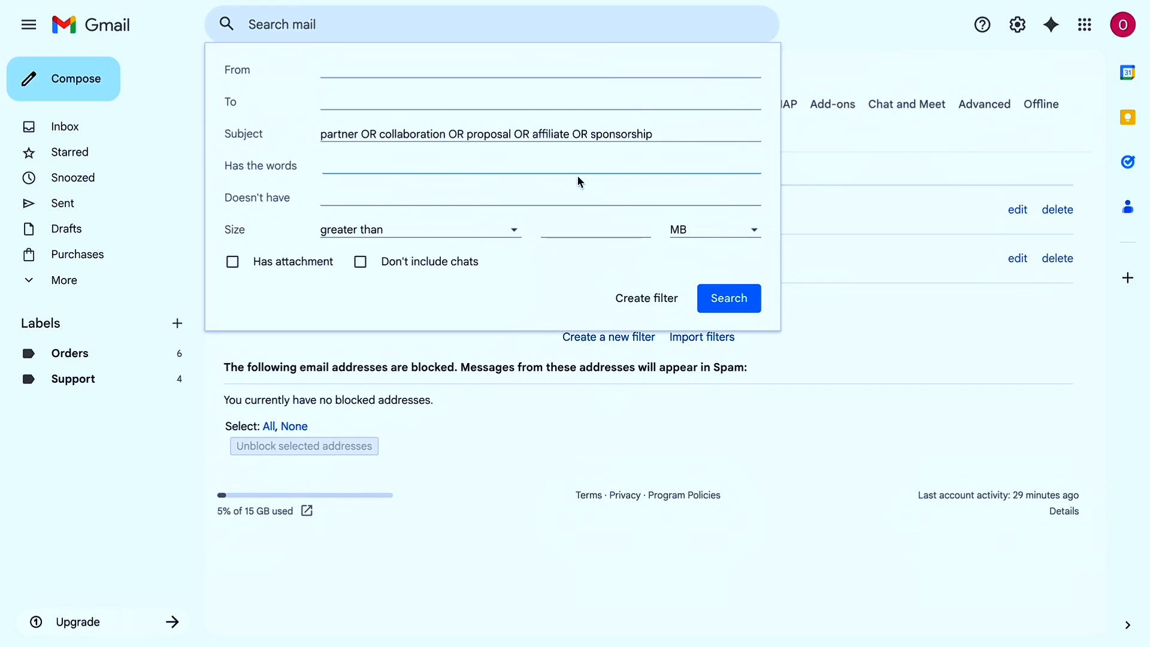
click(730, 298)
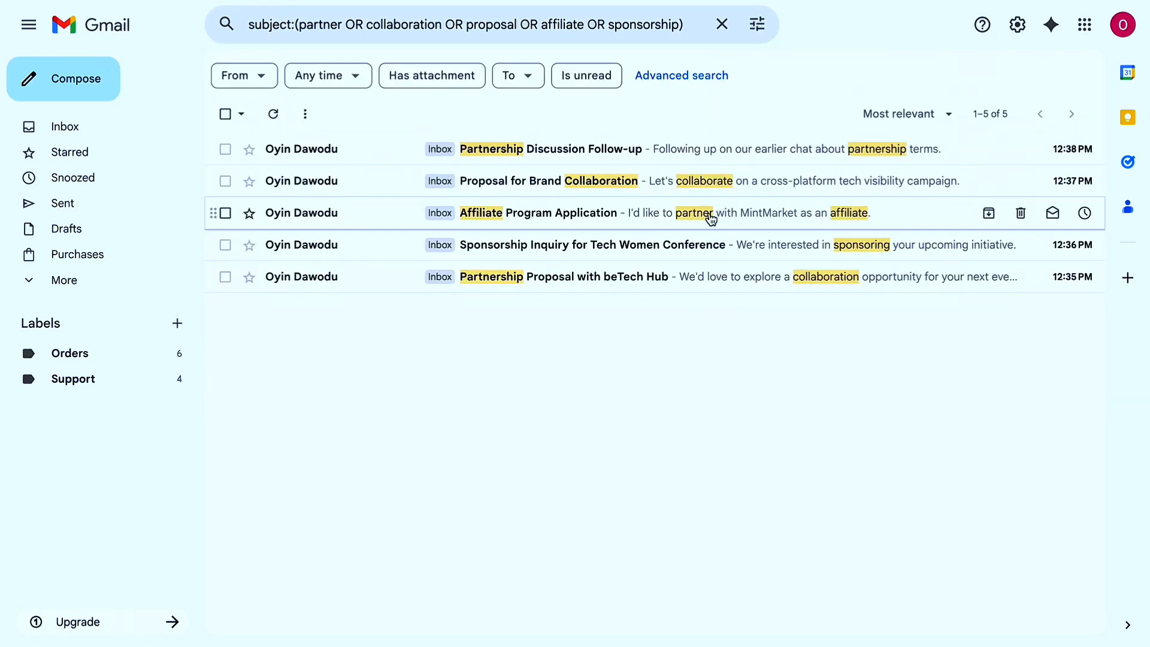
- Continue from the Partnerships search criteria to the filter actions and apply a new top-level label named Partnership
click(756, 24)
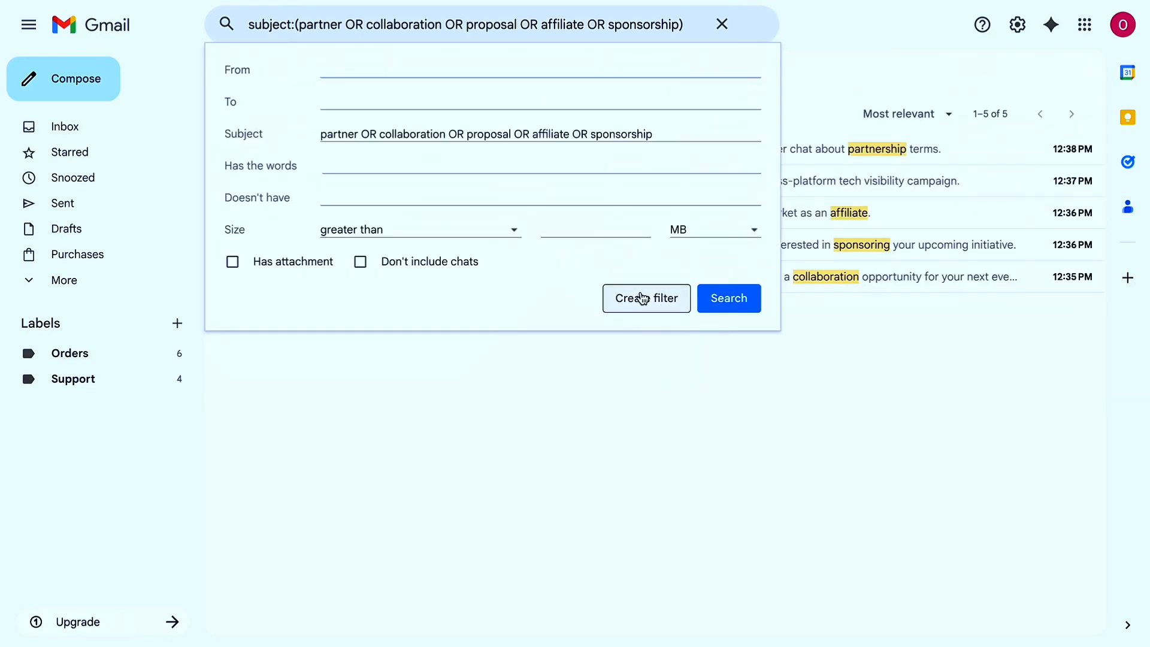
click(642, 297)
click(398, 191)
click(404, 222)
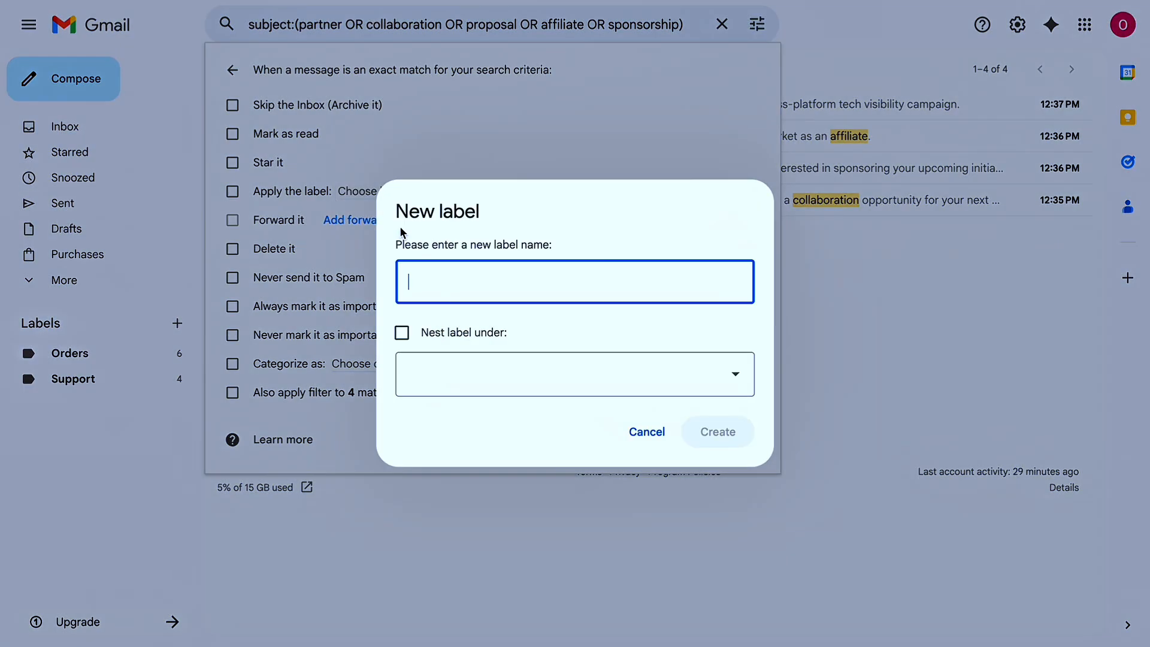
text(Partnership)
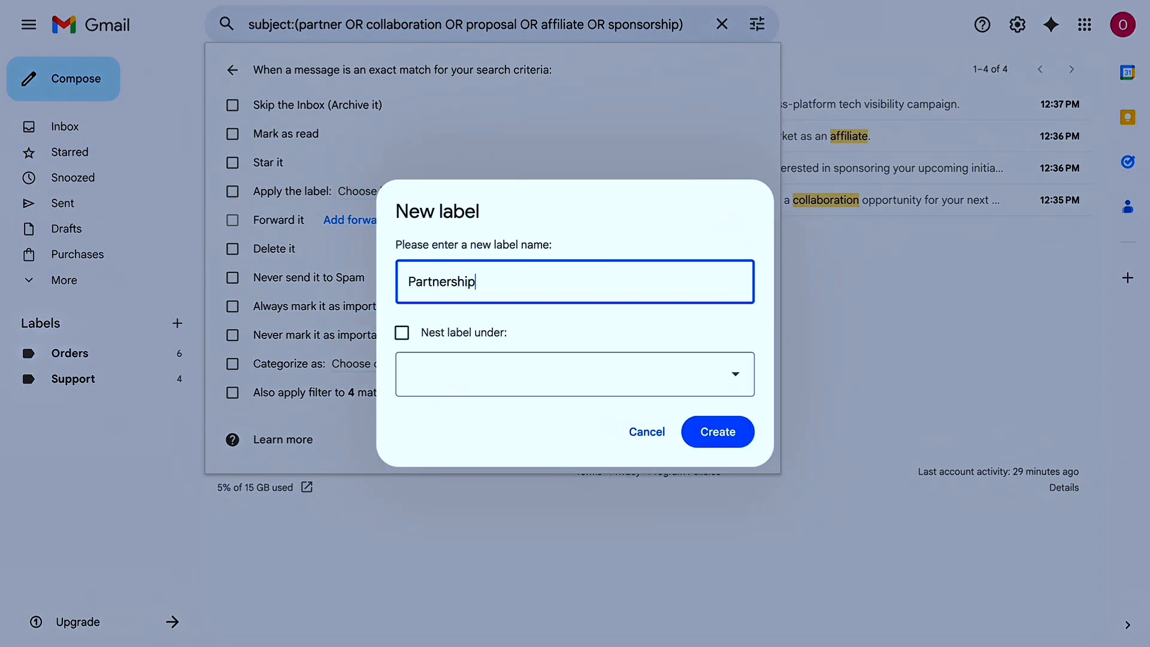
click(715, 431)
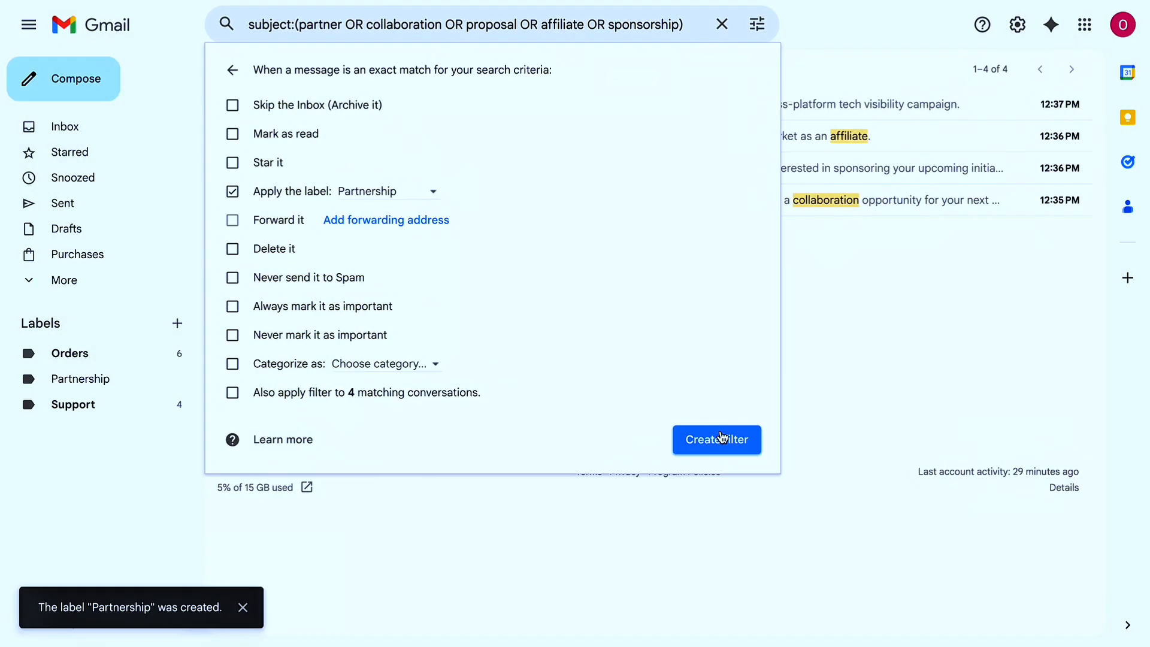
- Set the Partnership filter to skip the inbox, always mark as important and include existing matching conversations, and create it
click(232, 105)
click(232, 307)
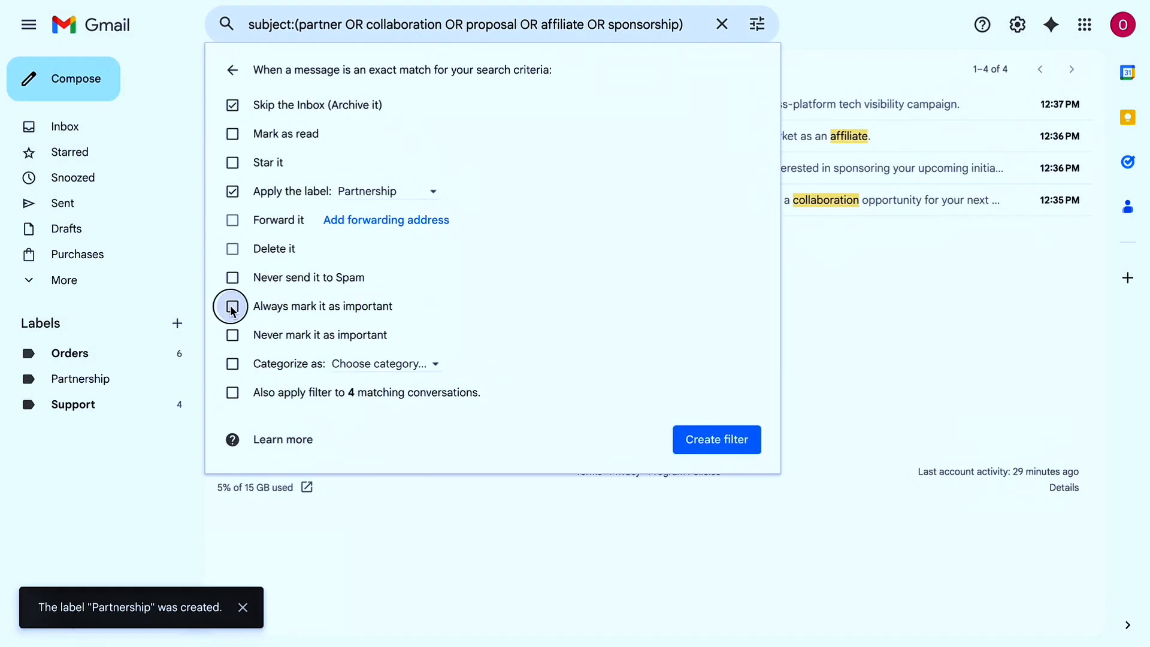
click(232, 393)
click(710, 439)
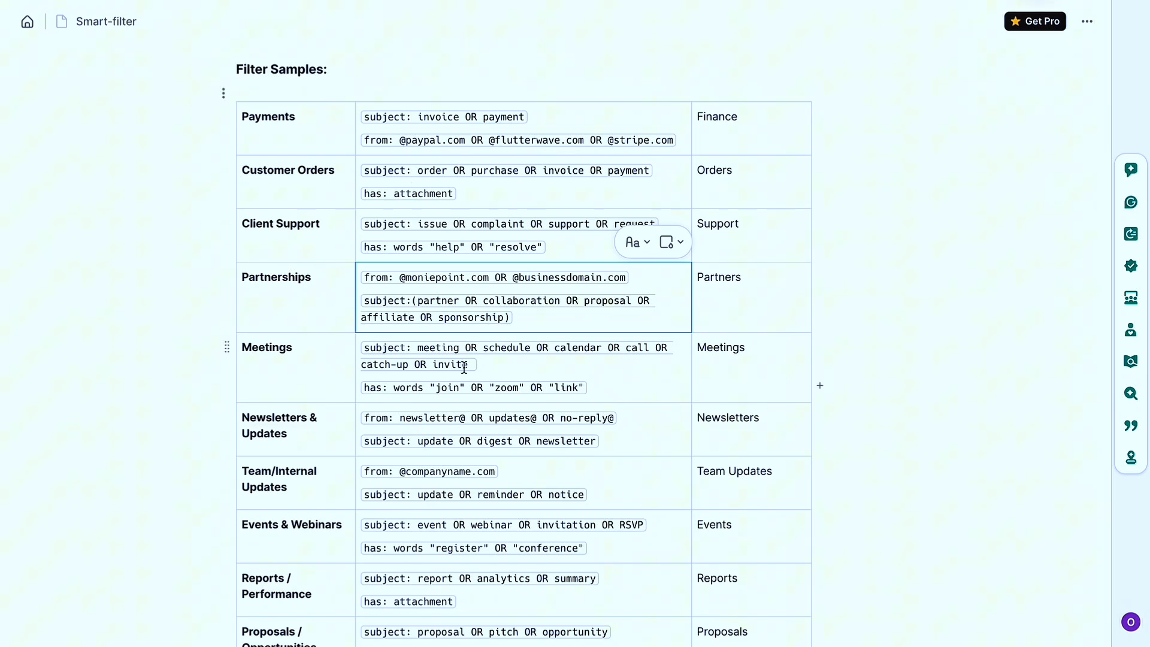
- Start another filter with the Meetings subject keywords from the Smart-filter document: meeting OR schedule OR calendar OR call OR catch-up OR invite
click(475, 369)
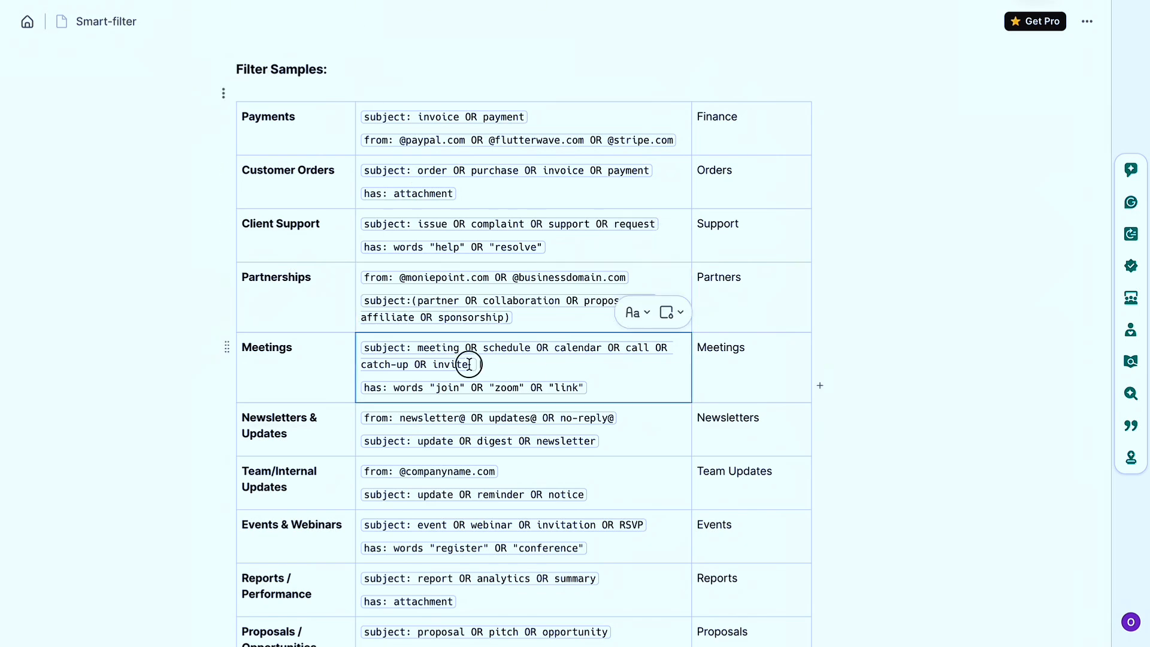
drag(470, 364, 418, 348)
key(ctrl+c)
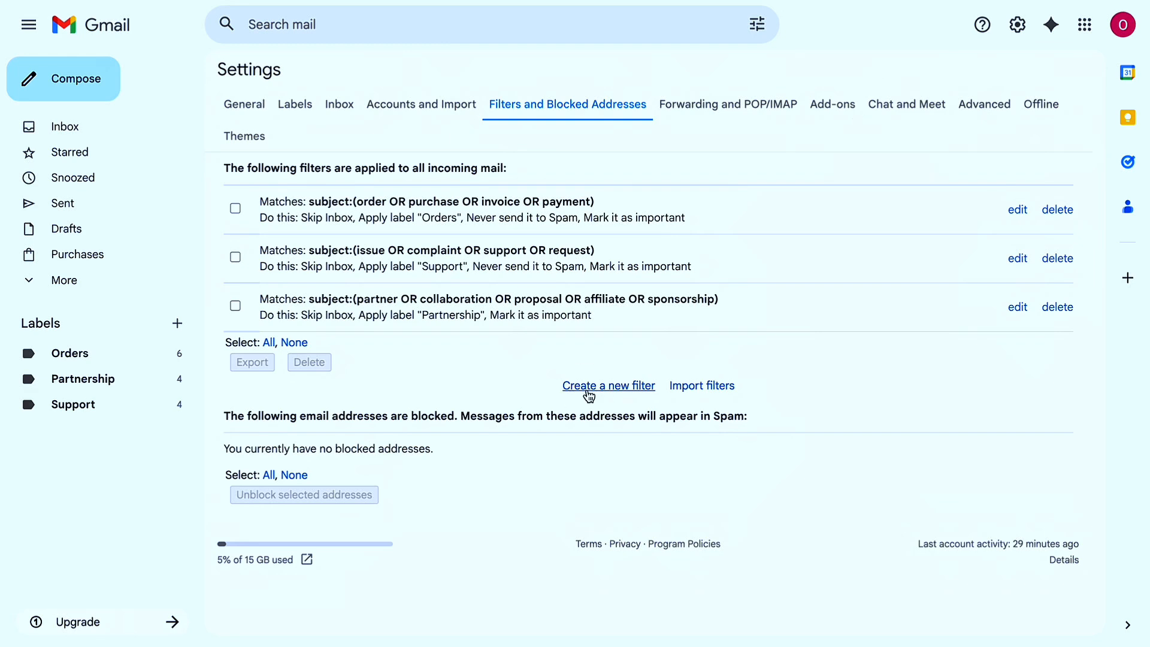
click(599, 385)
click(462, 135)
key(ctrl+v)
- Add the Meetings has-words terms "join" OR "zoom" OR "link" from the Smart-filter document to the criteria and search for matching messages
click(413, 168)
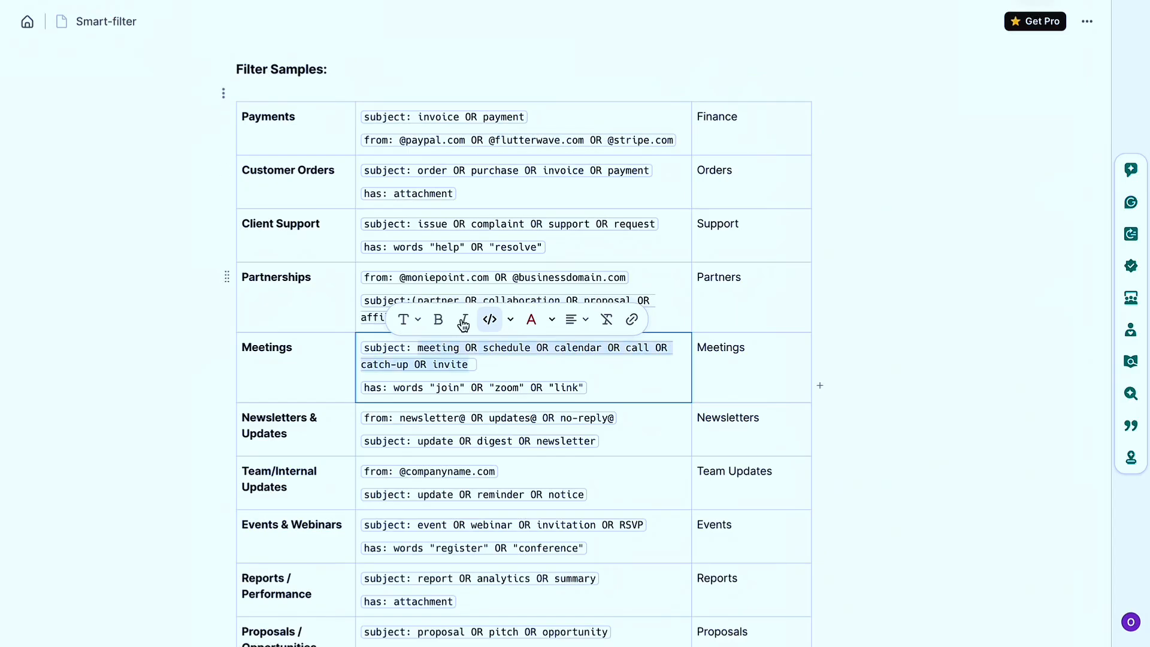
click(526, 375)
drag(586, 387, 392, 381)
key(ctrl+c)
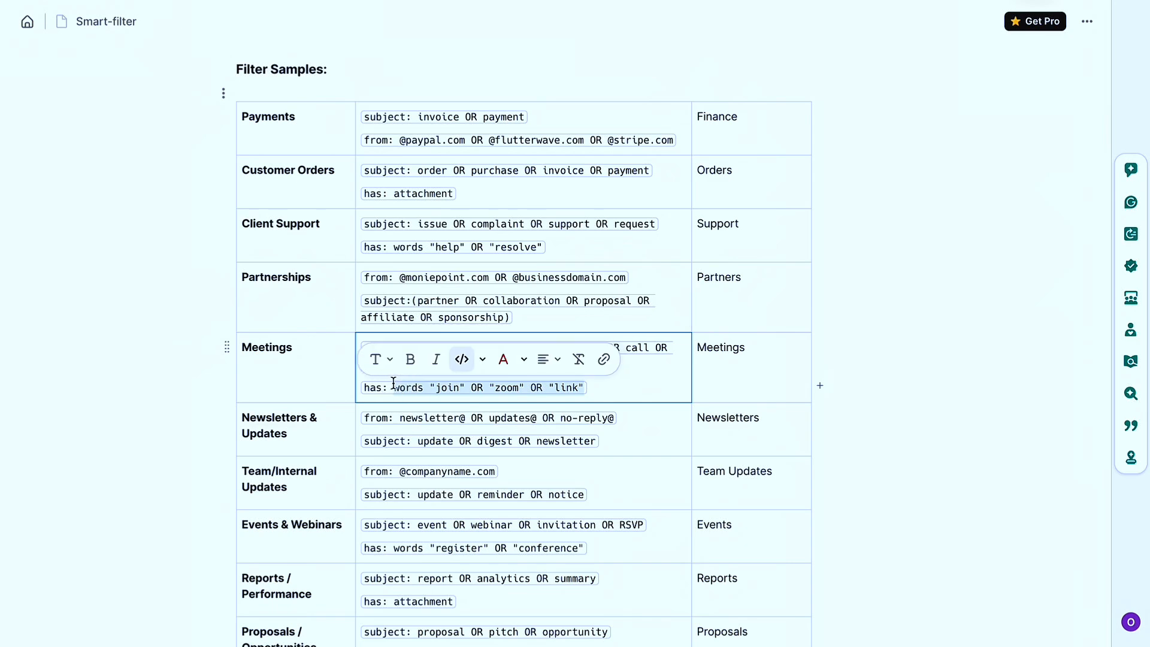
mouse_move(366, 1)
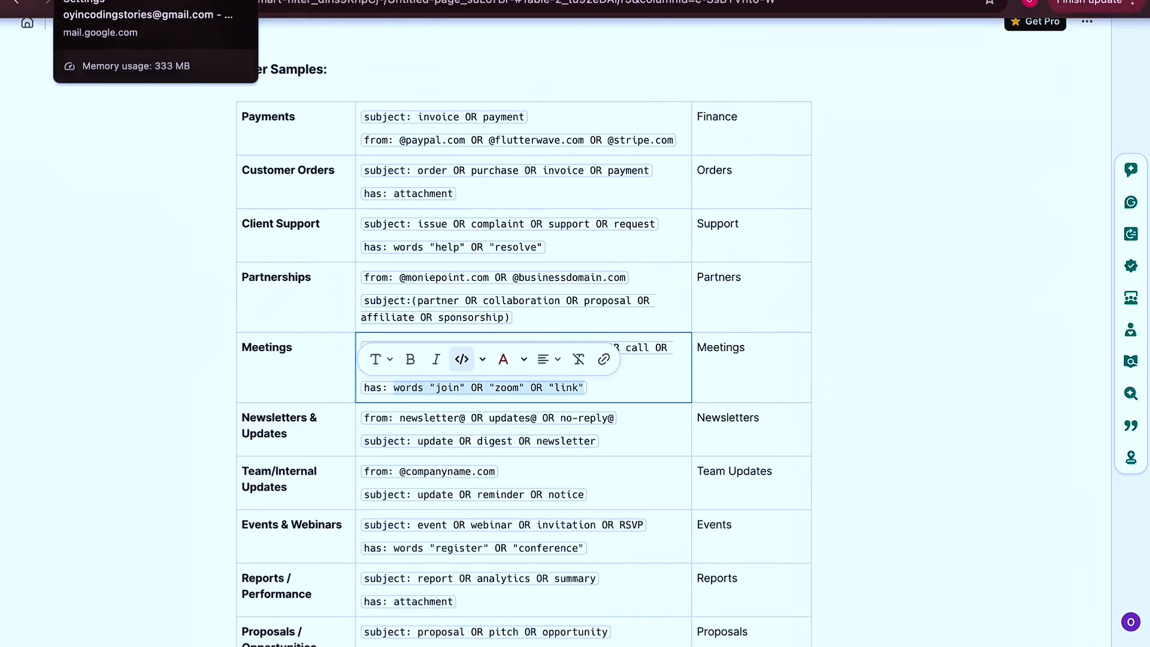
click(95, 1)
key(ctrl+v)
drag(356, 167, 295, 164)
key(BackSpace)
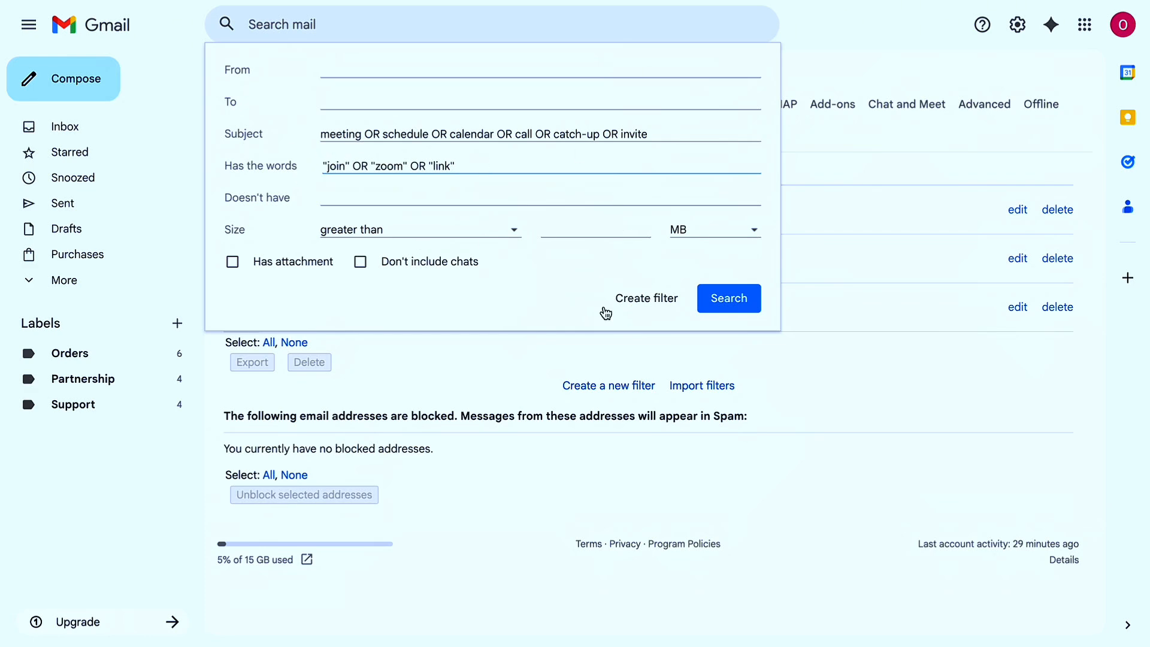
click(722, 297)
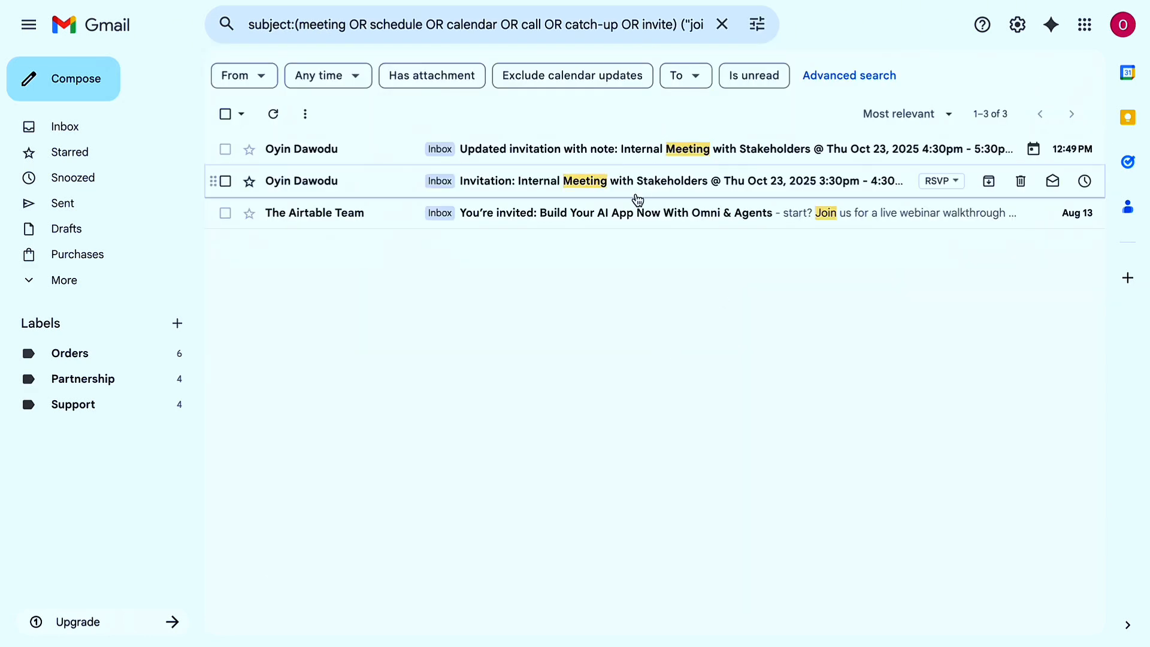
- Clear the has-words terms from the Meetings criteria and search the mailbox with the subject keywords alone
click(757, 25)
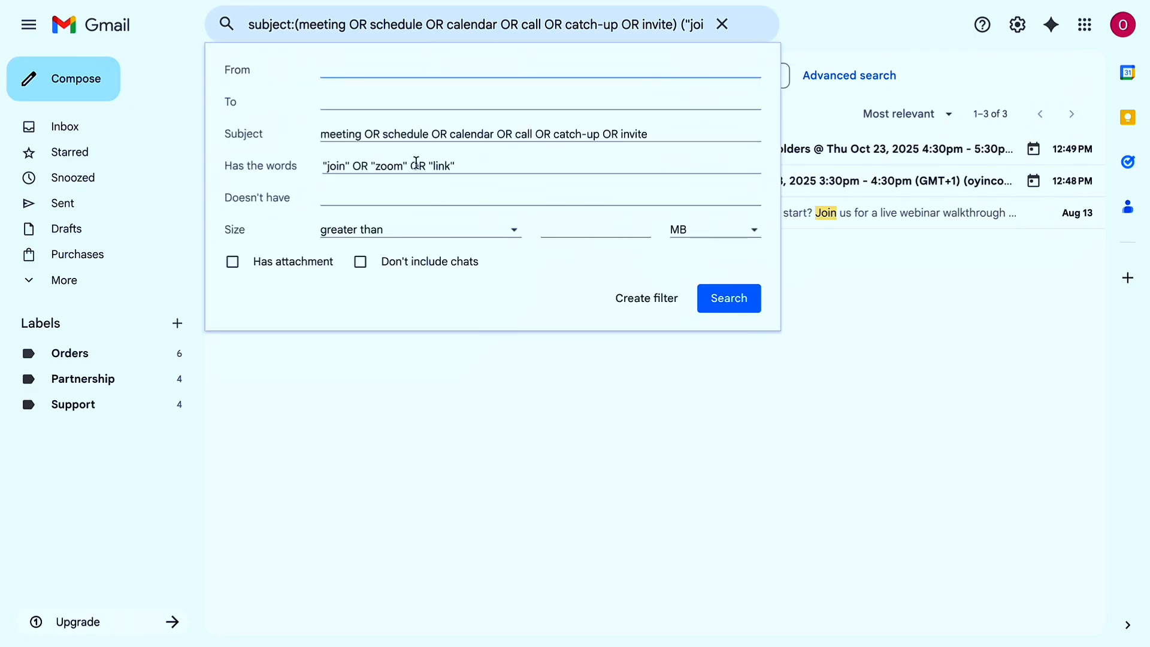
click(461, 164)
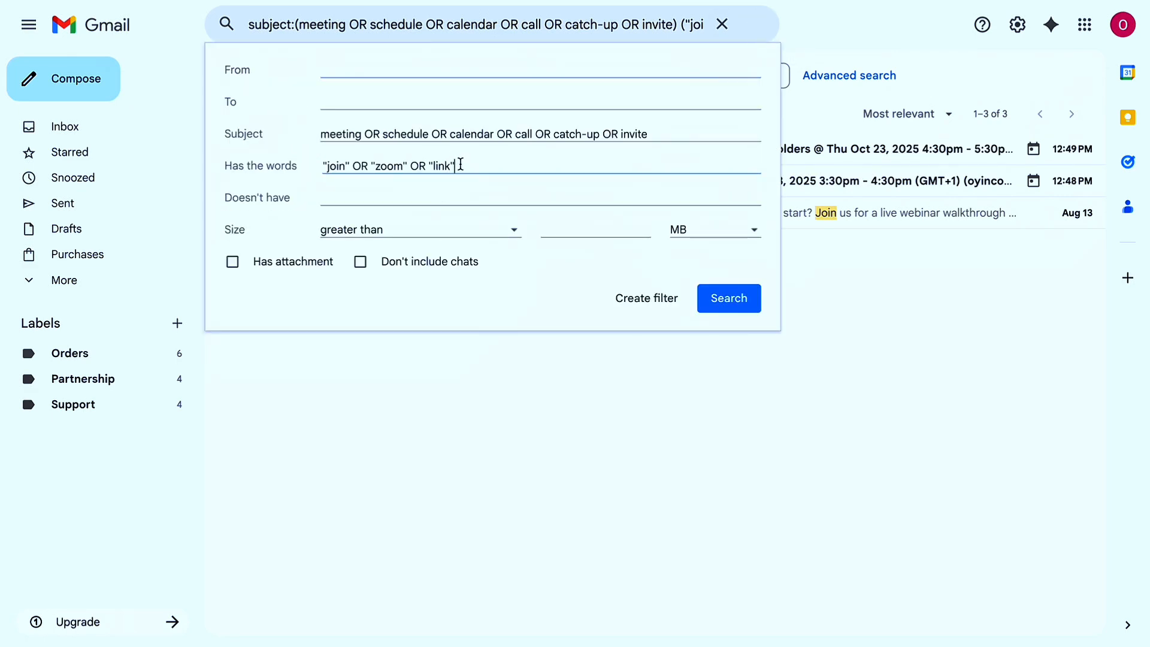
drag(461, 163, 308, 160)
key(BackSpace)
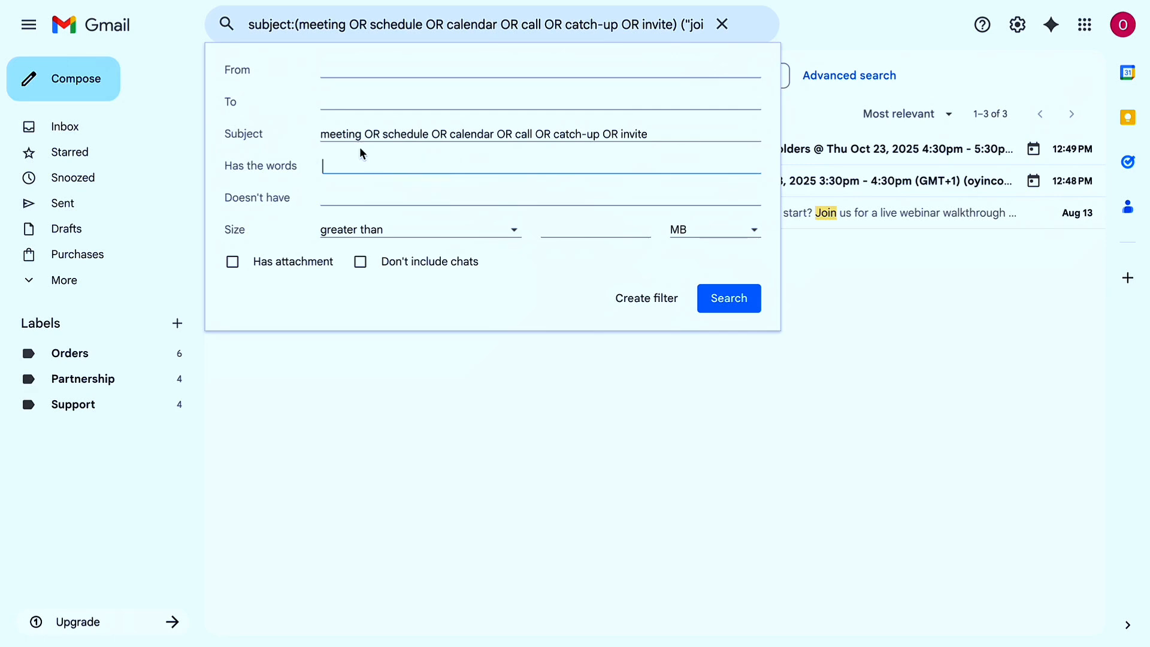
click(710, 294)
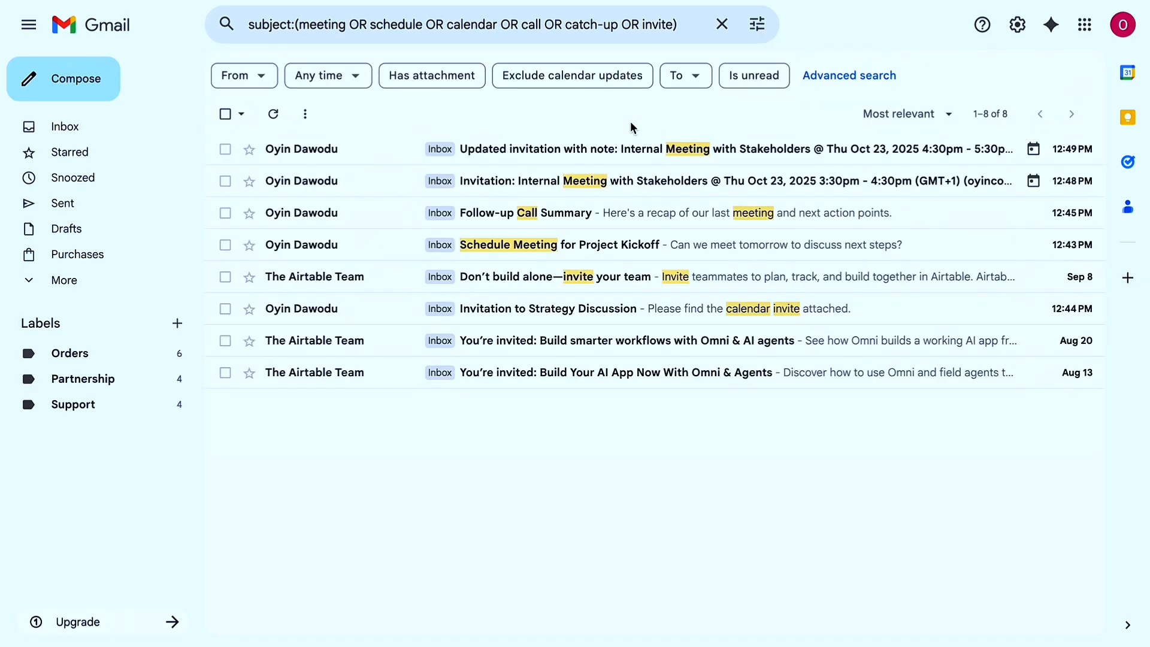
- Continue from the Meetings subject criteria to the filter actions, and set matches to skip the inbox and never go to Spam
click(758, 26)
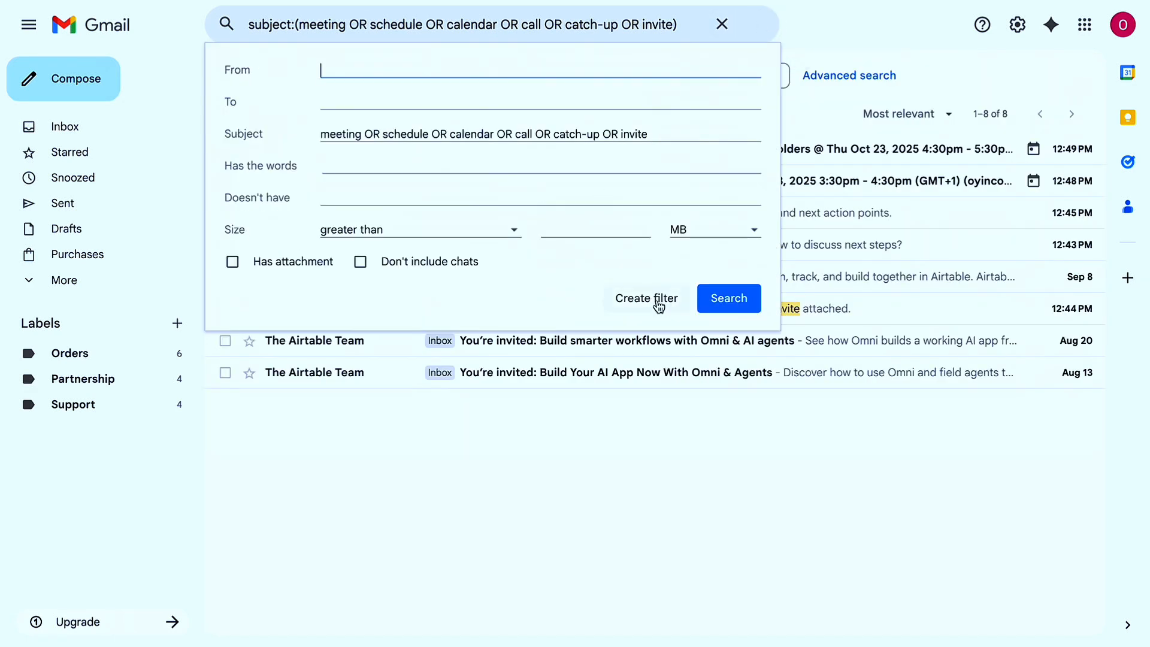
click(659, 304)
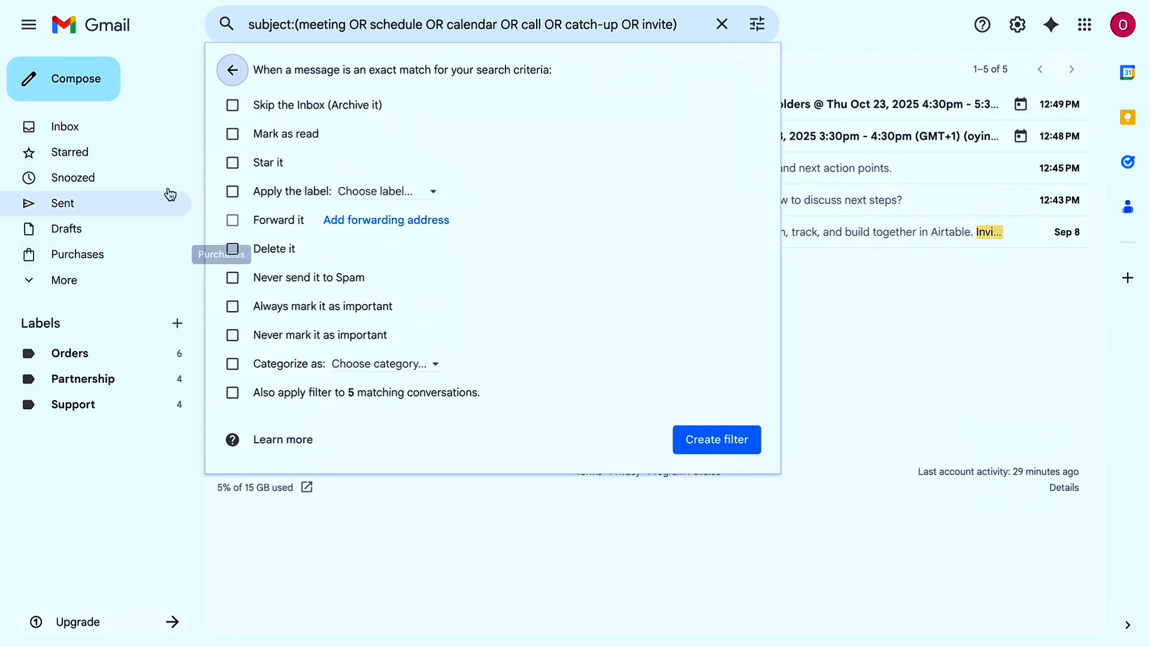
click(233, 106)
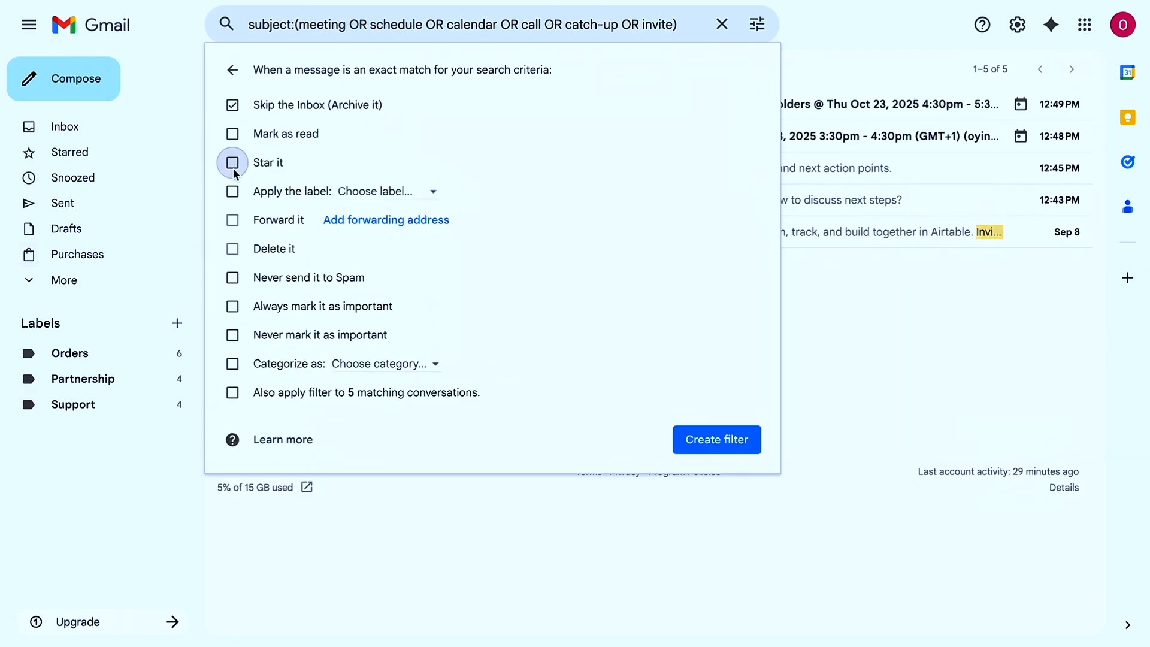
click(233, 277)
- Apply a new top-level label named Meetings, include existing matching conversations, and create the filter
click(233, 191)
click(393, 193)
click(402, 226)
text(Meeti)
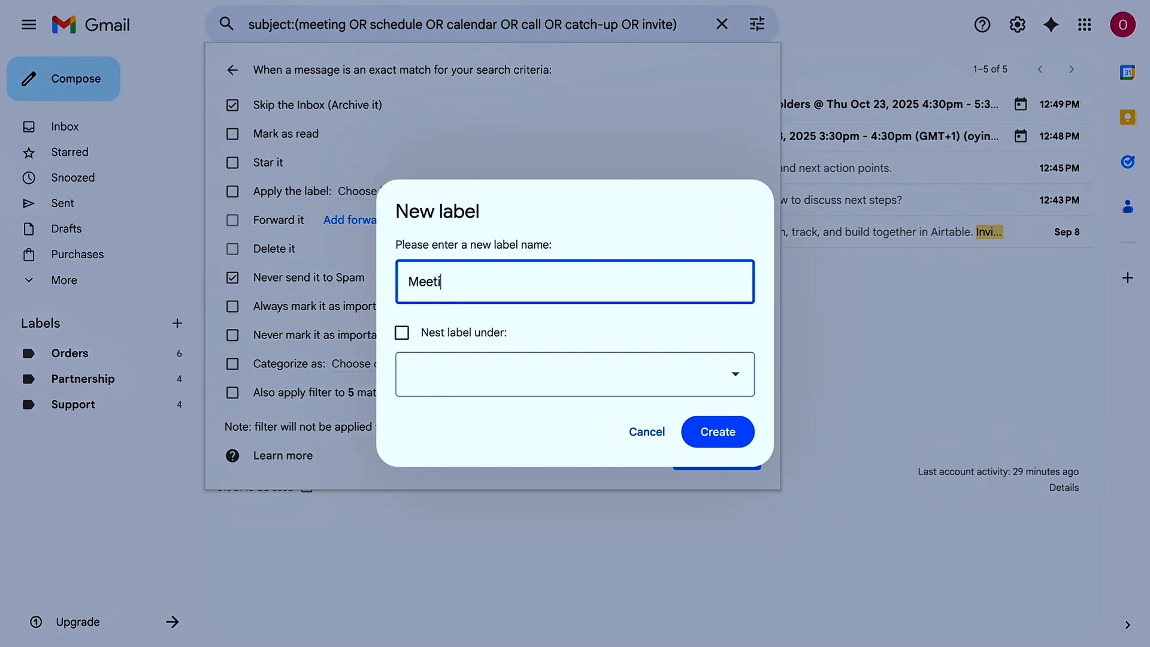
text(ngs)
click(723, 432)
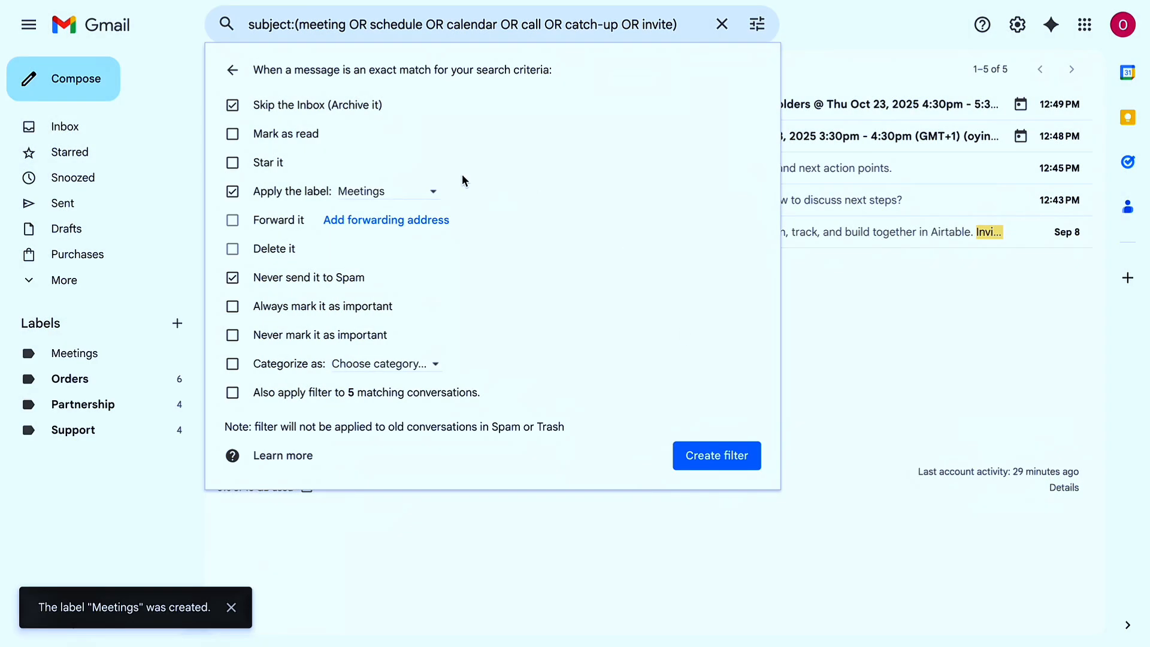
click(233, 393)
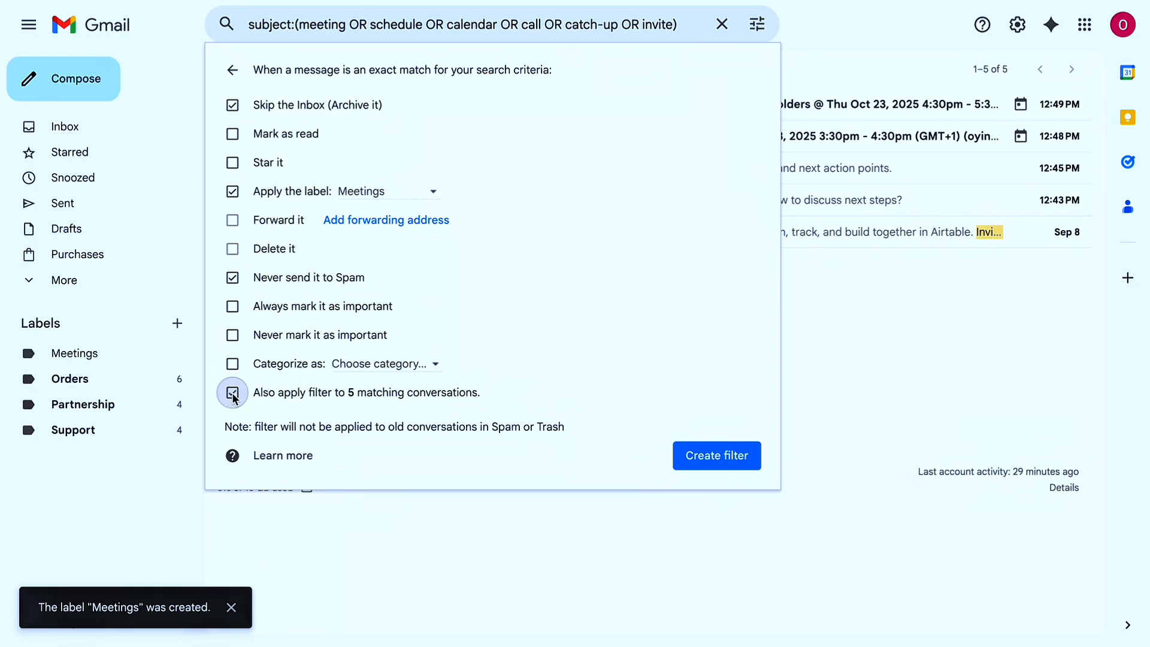
click(707, 462)
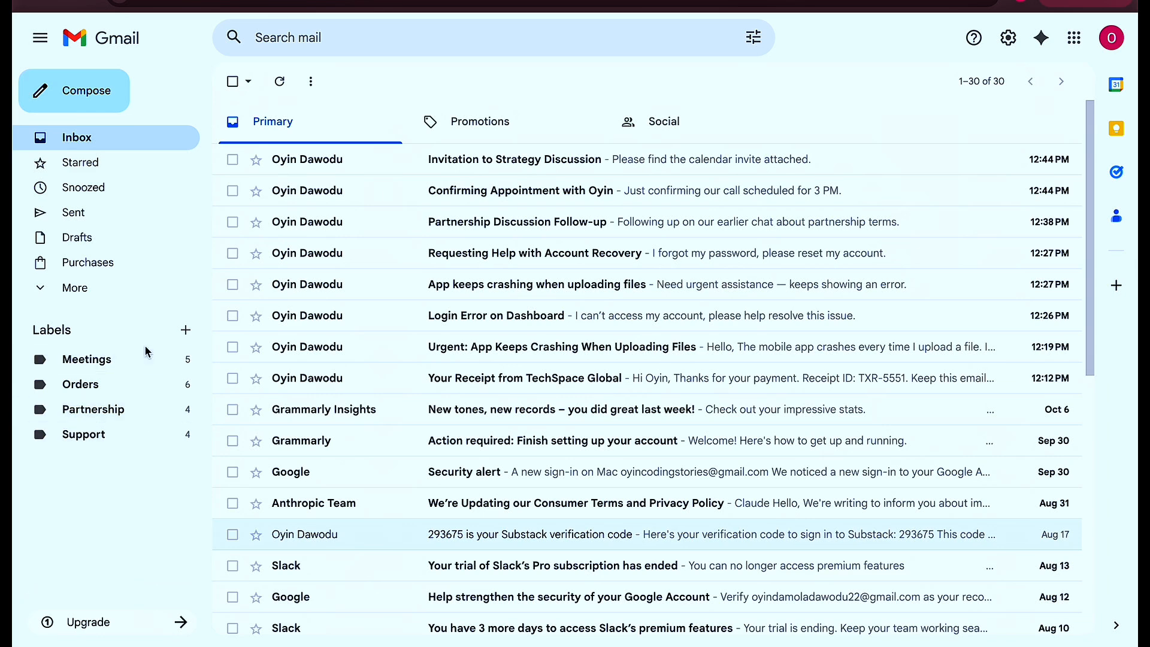
- Review the conversations filed under the Meetings, Orders, Partnership and Support labels, and check the remaining inbox mail
click(108, 357)
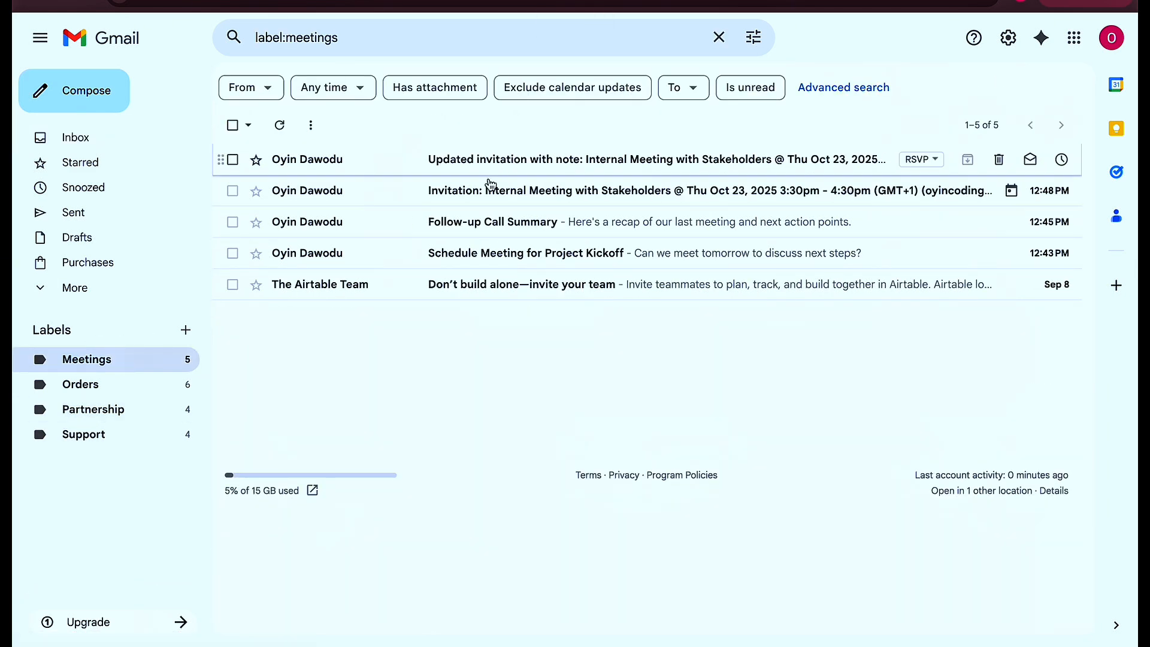
click(109, 391)
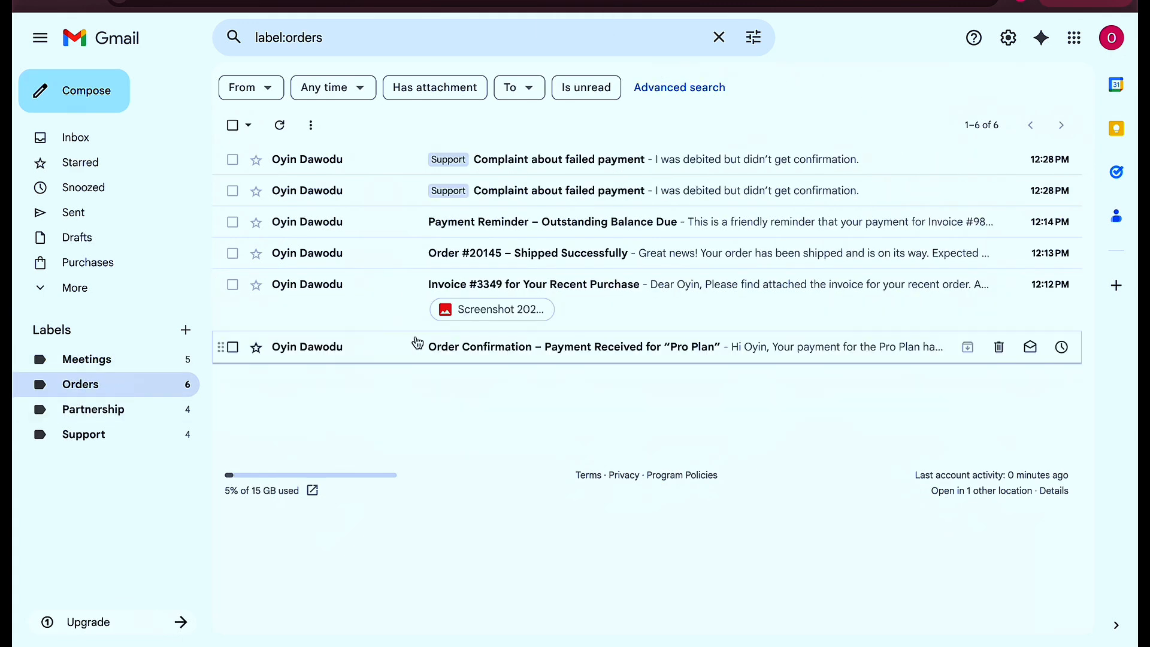
click(151, 360)
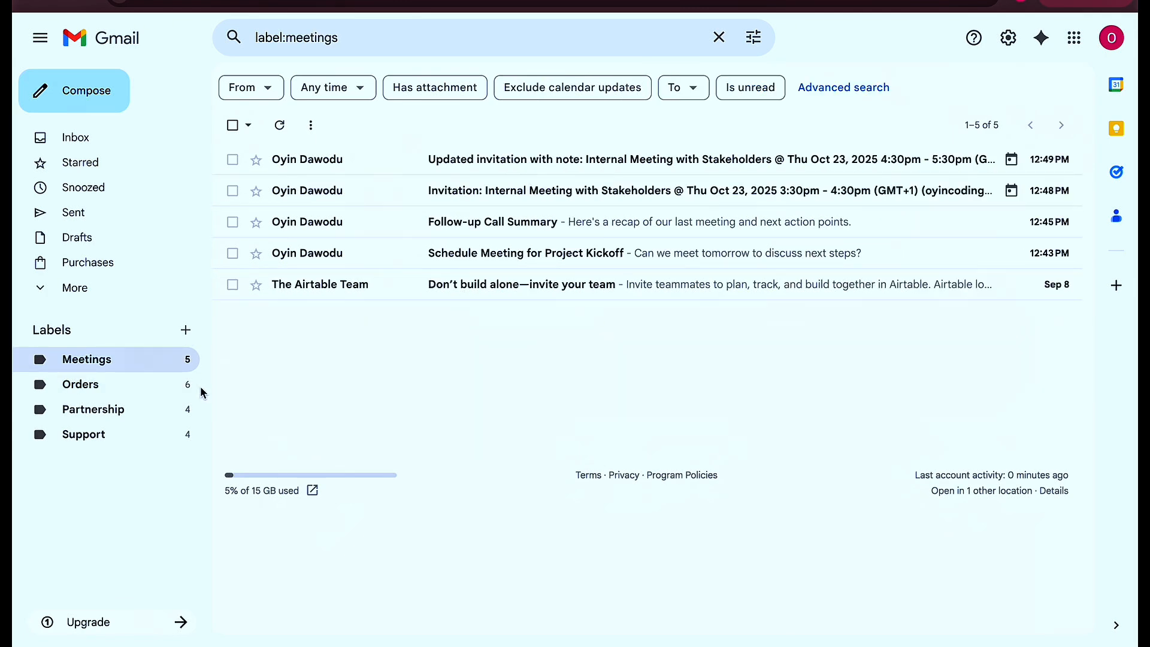
click(142, 386)
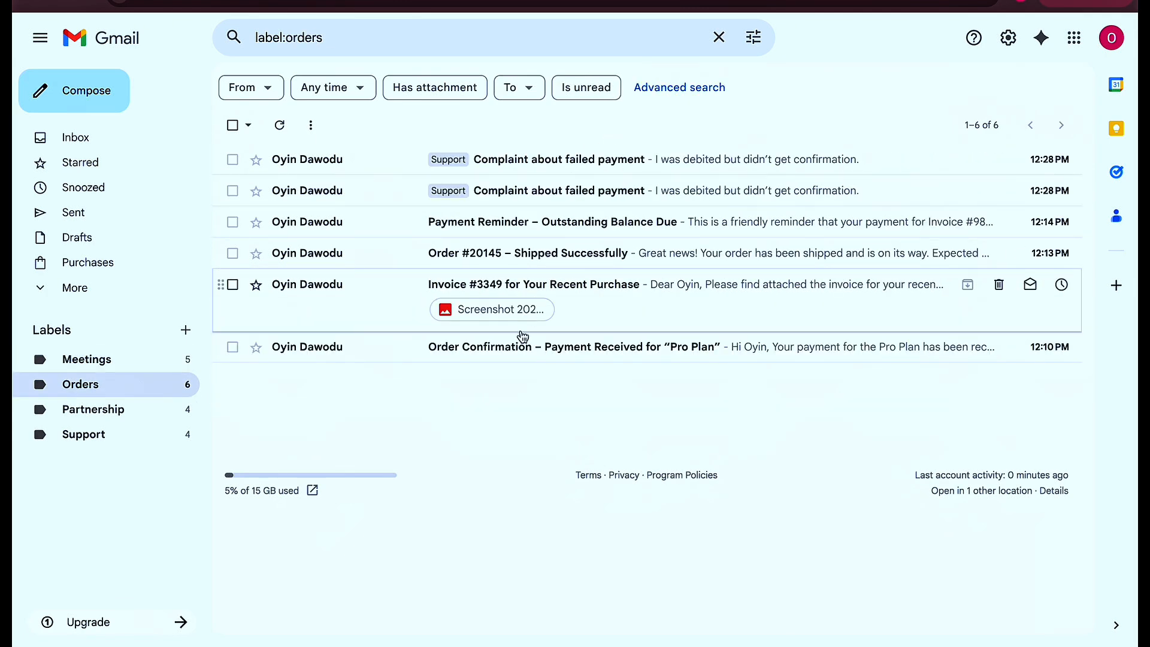
click(115, 412)
click(121, 408)
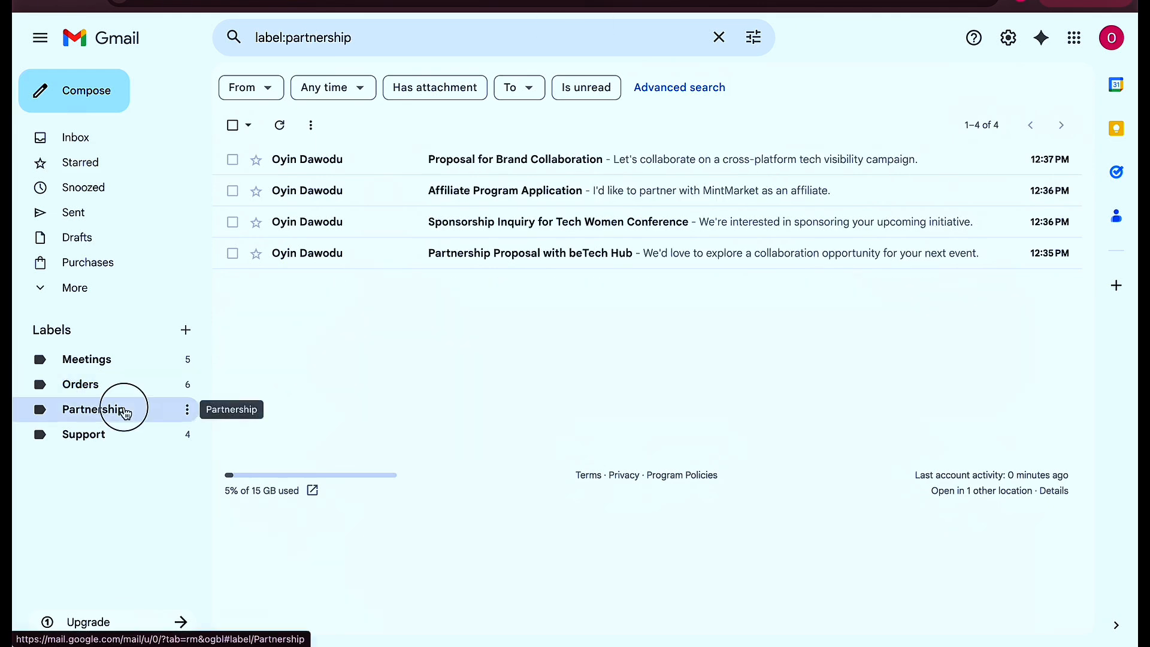
click(91, 432)
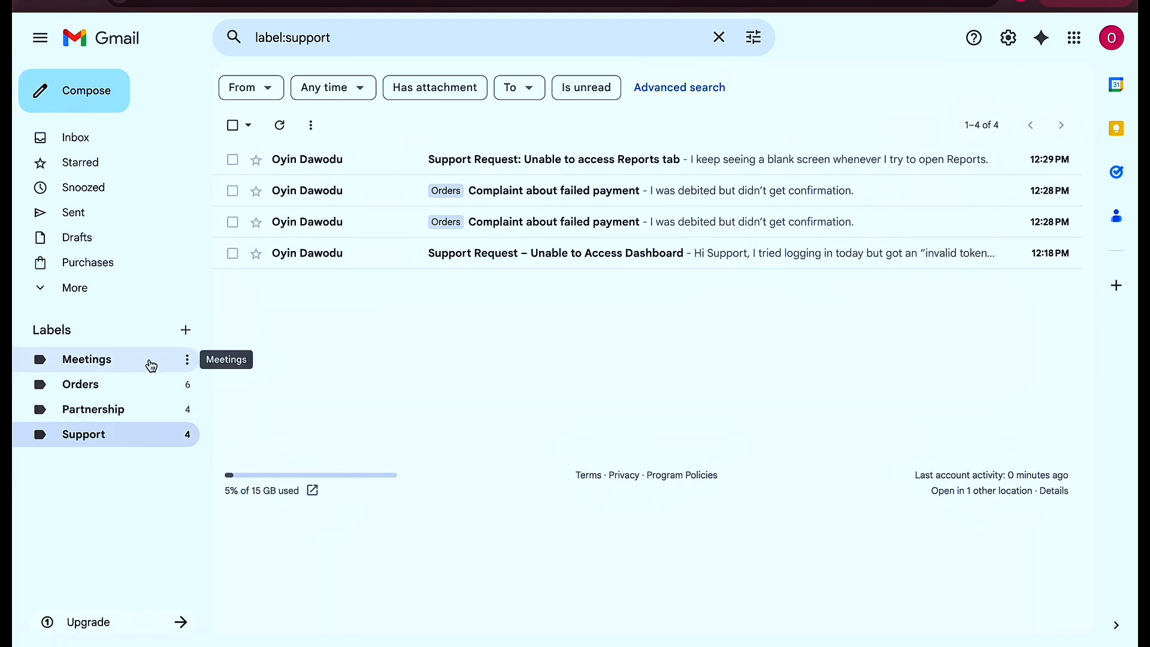
click(174, 133)
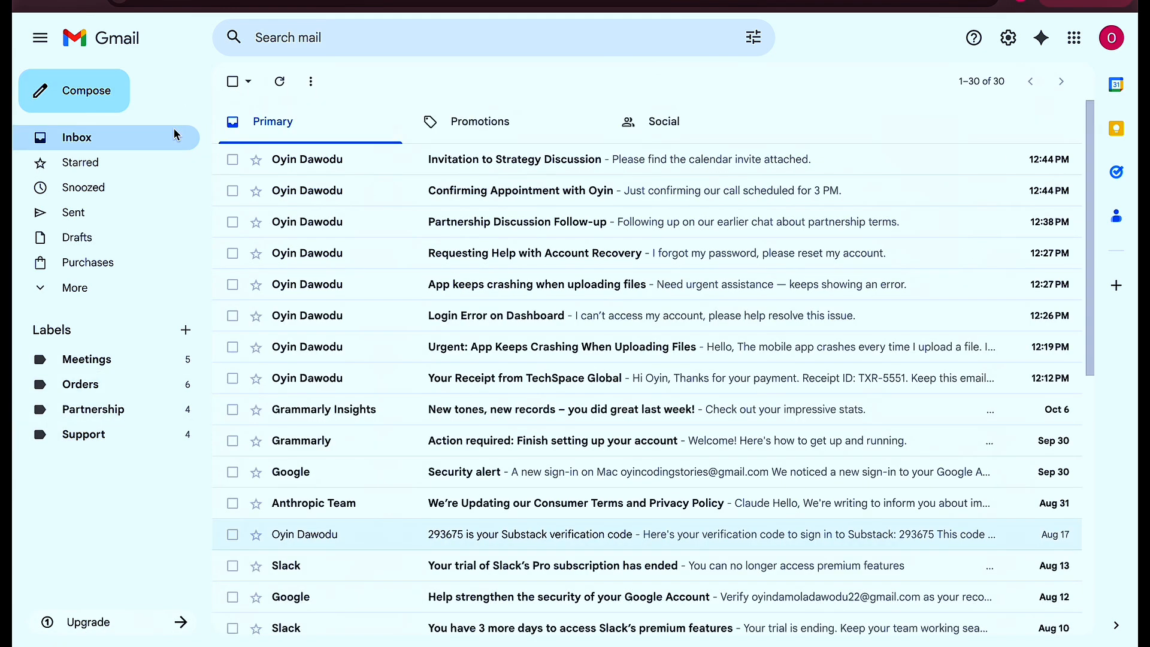
- Move all conversations under the Meetings label back to the Inbox
click(99, 365)
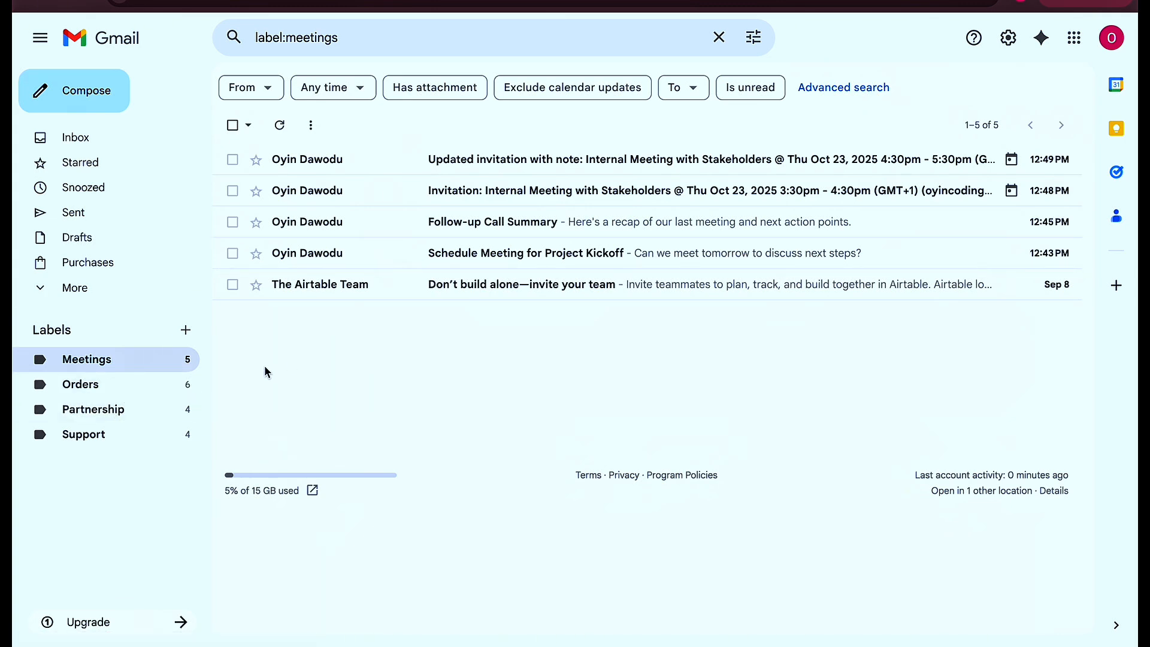
click(233, 126)
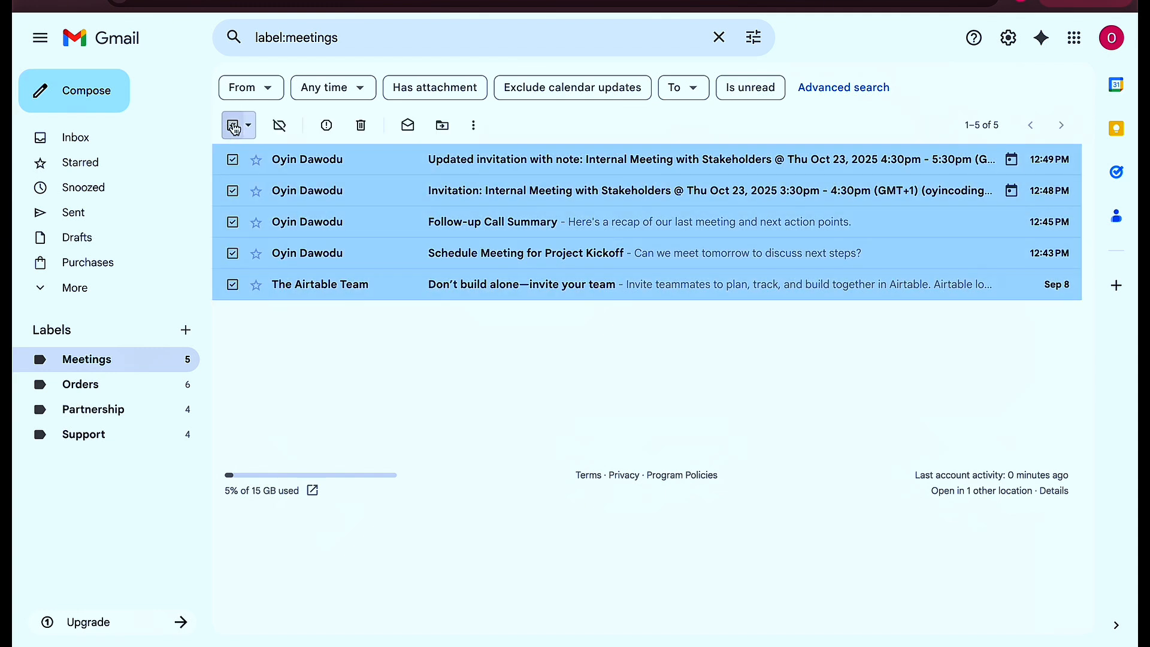
click(442, 128)
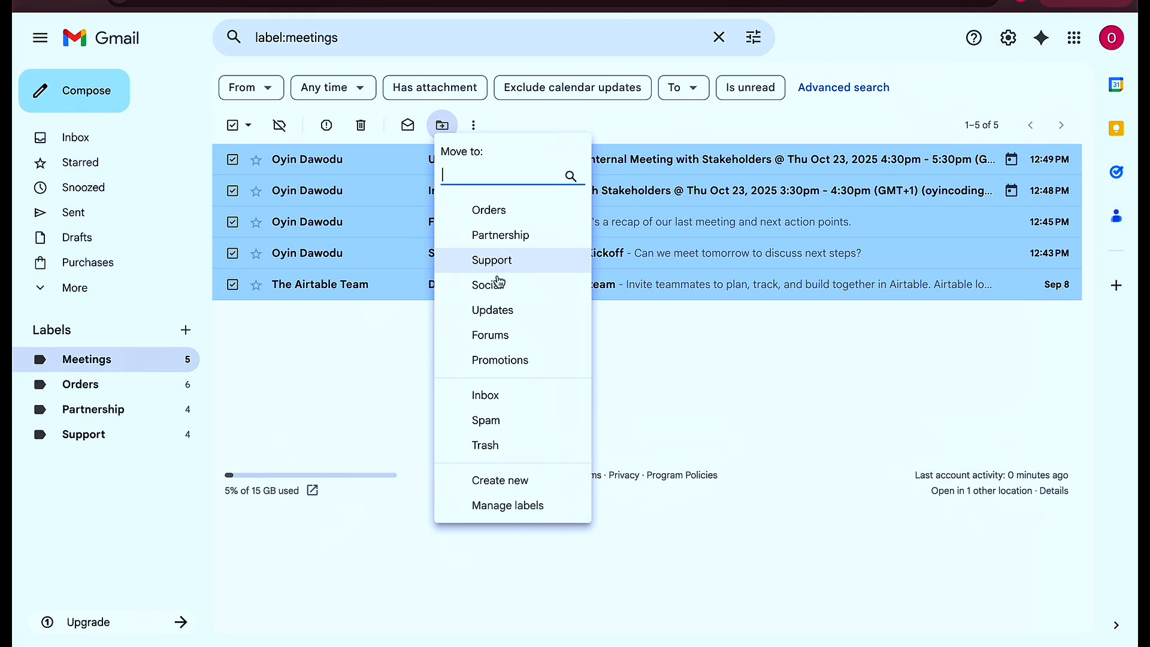
click(487, 395)
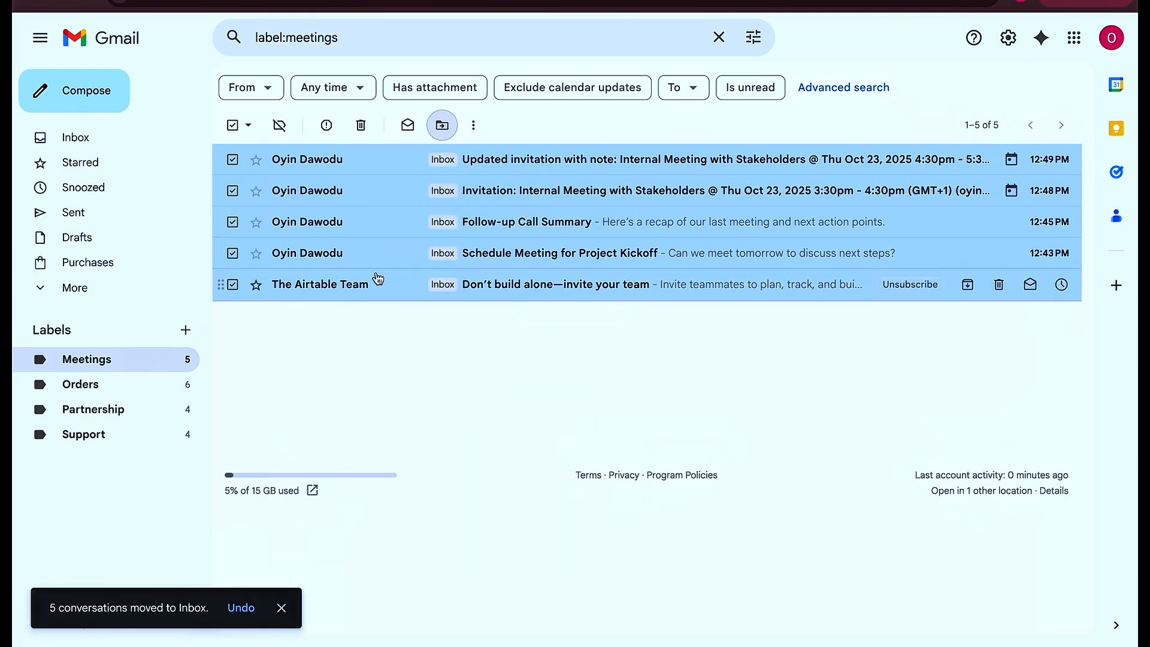
- Set the colour of the Meetings label to purple
click(136, 358)
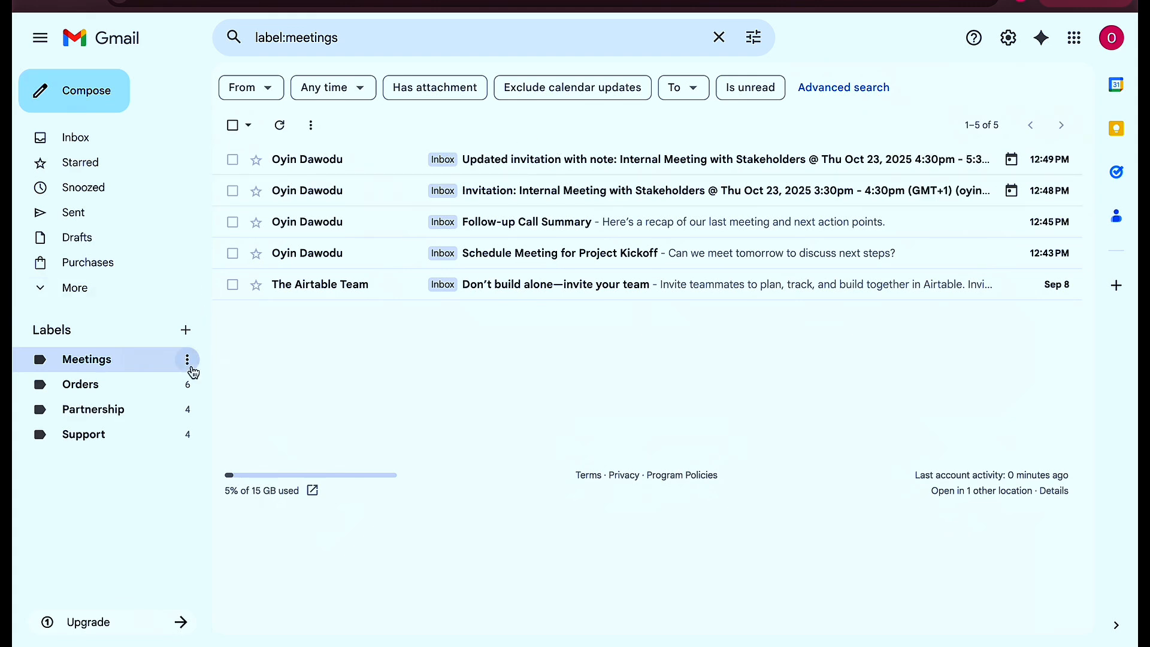
click(187, 361)
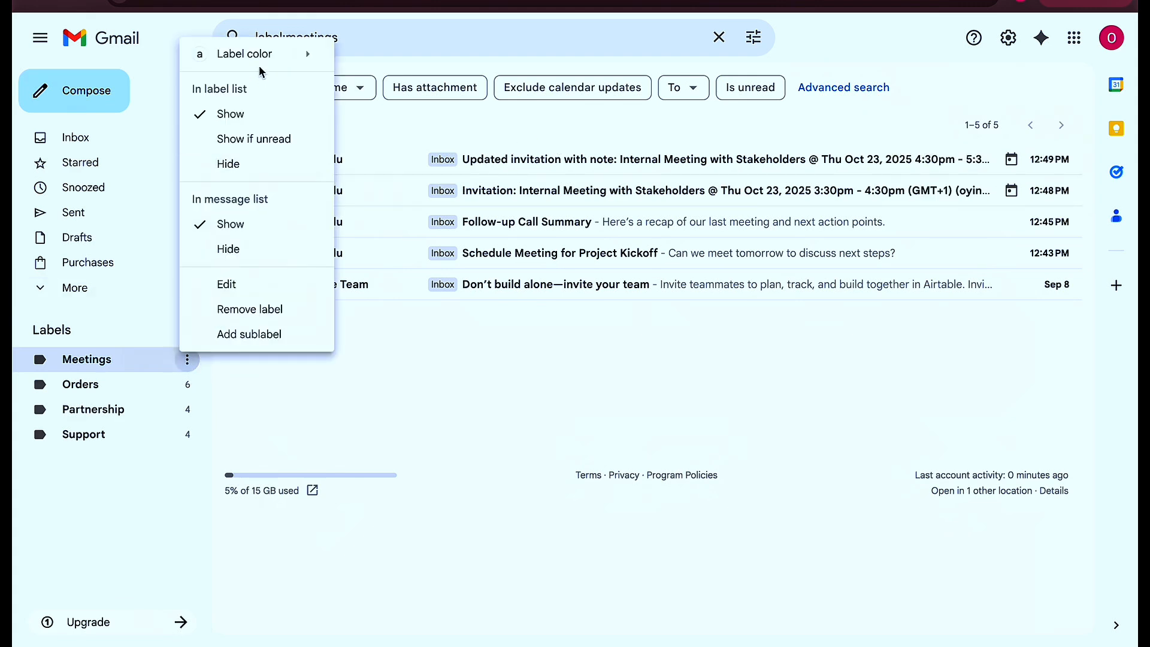
mouse_move(259, 63)
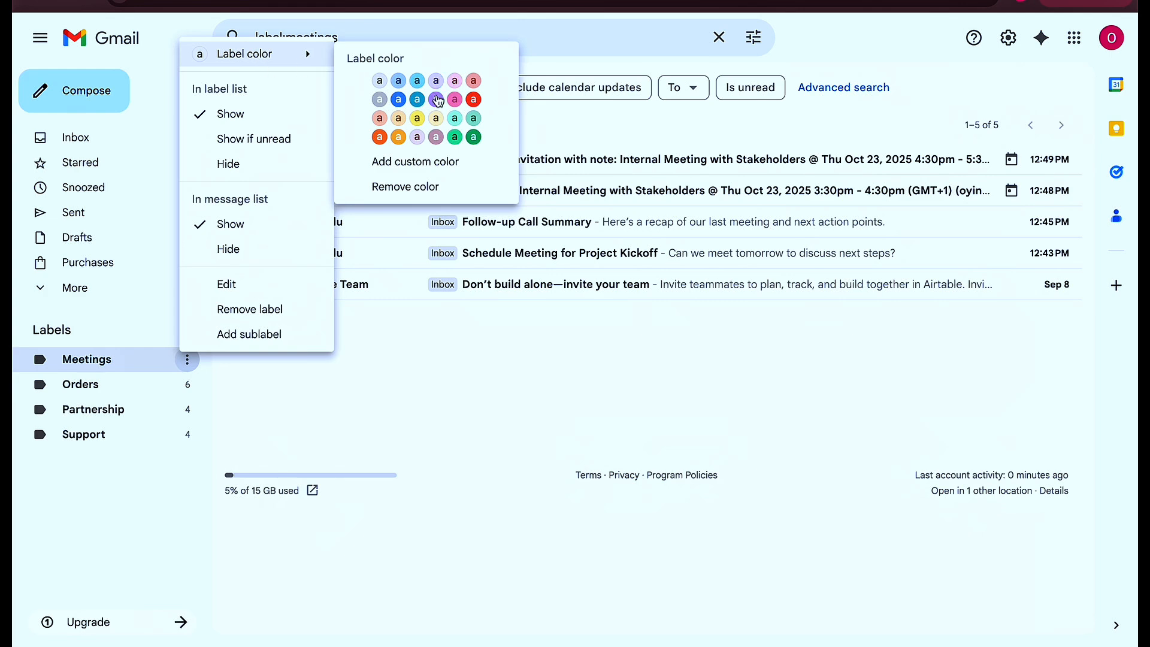
click(436, 100)
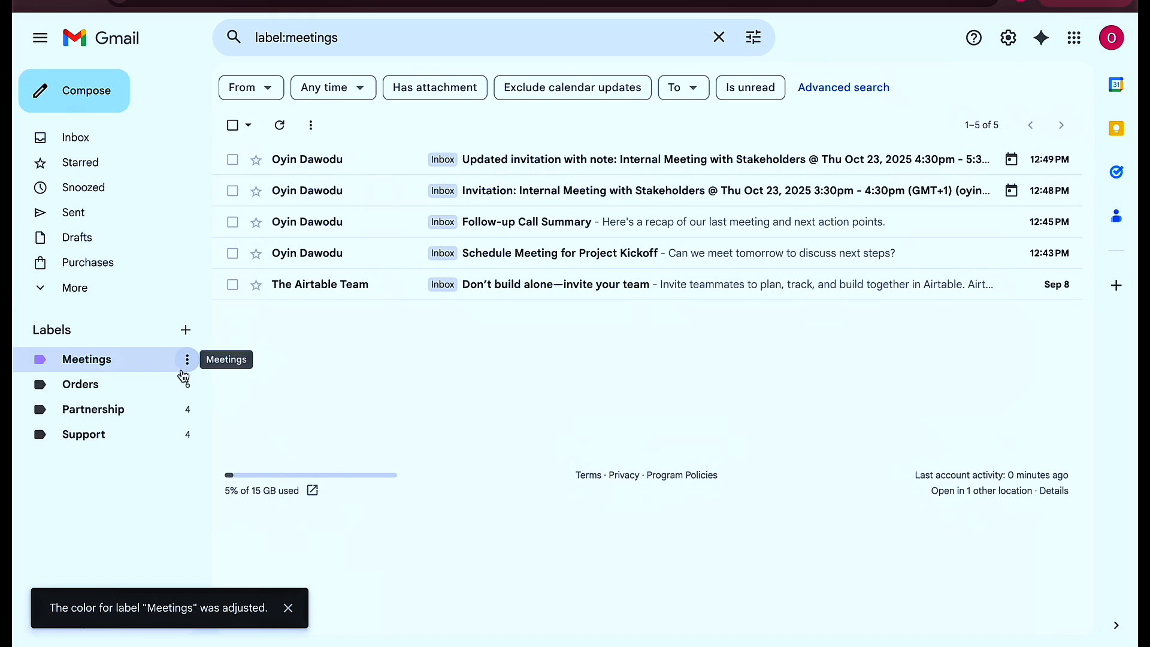
- Move all conversations under the Orders label back to the Inbox and set the Orders label's colour to blue
click(144, 386)
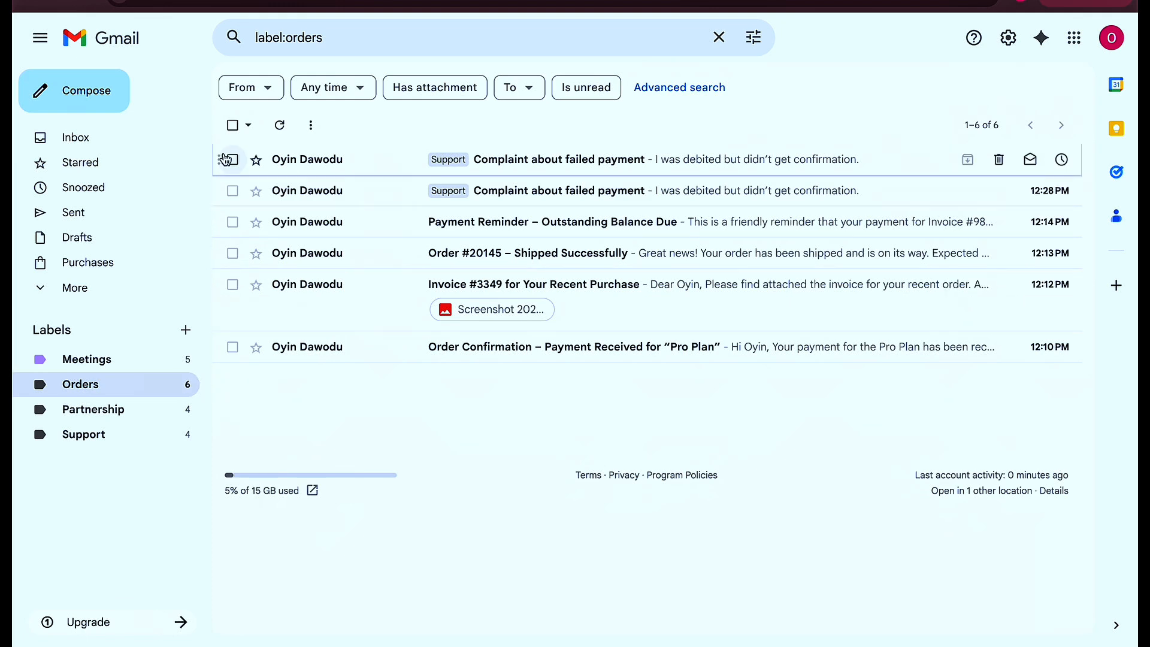
click(232, 126)
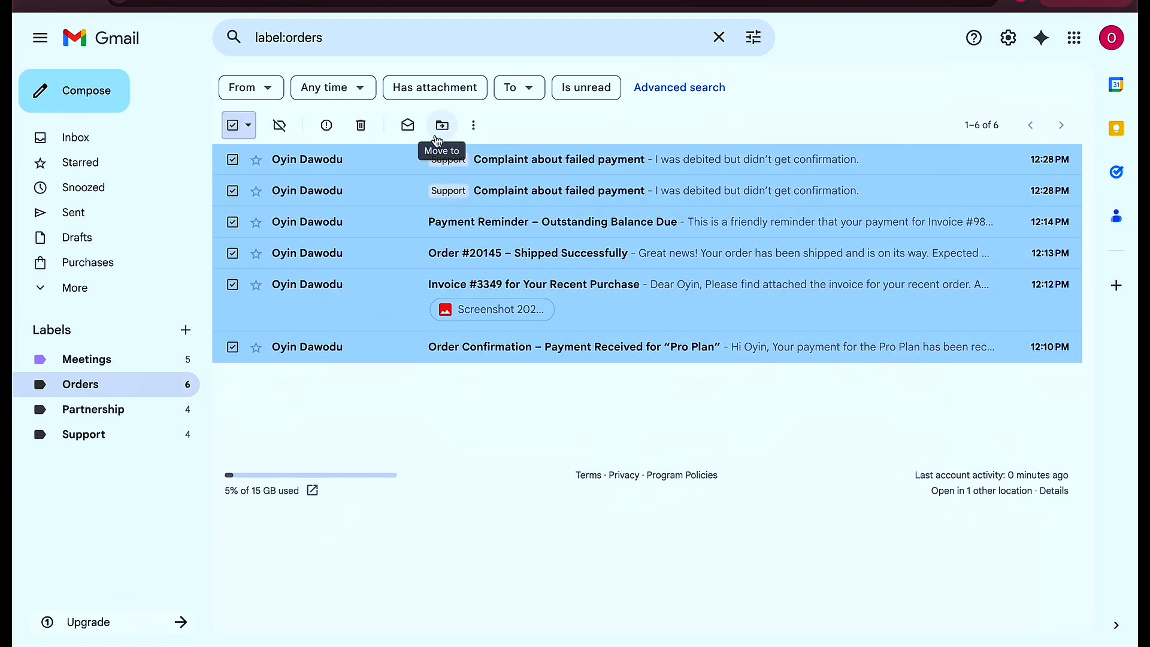
click(445, 127)
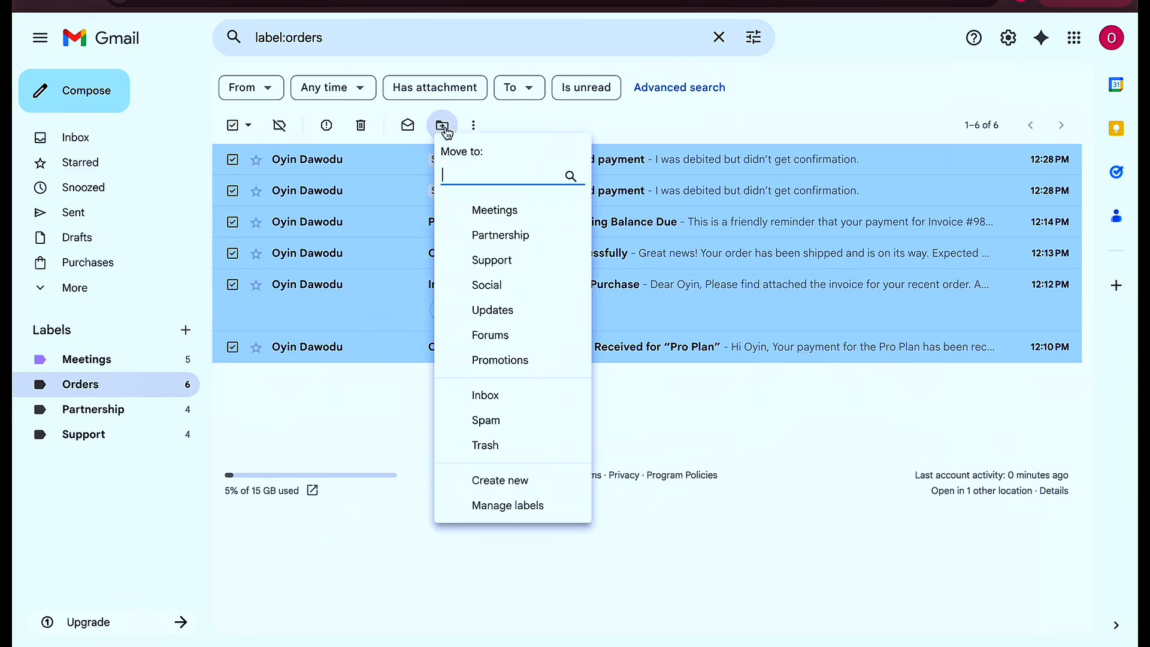
click(486, 395)
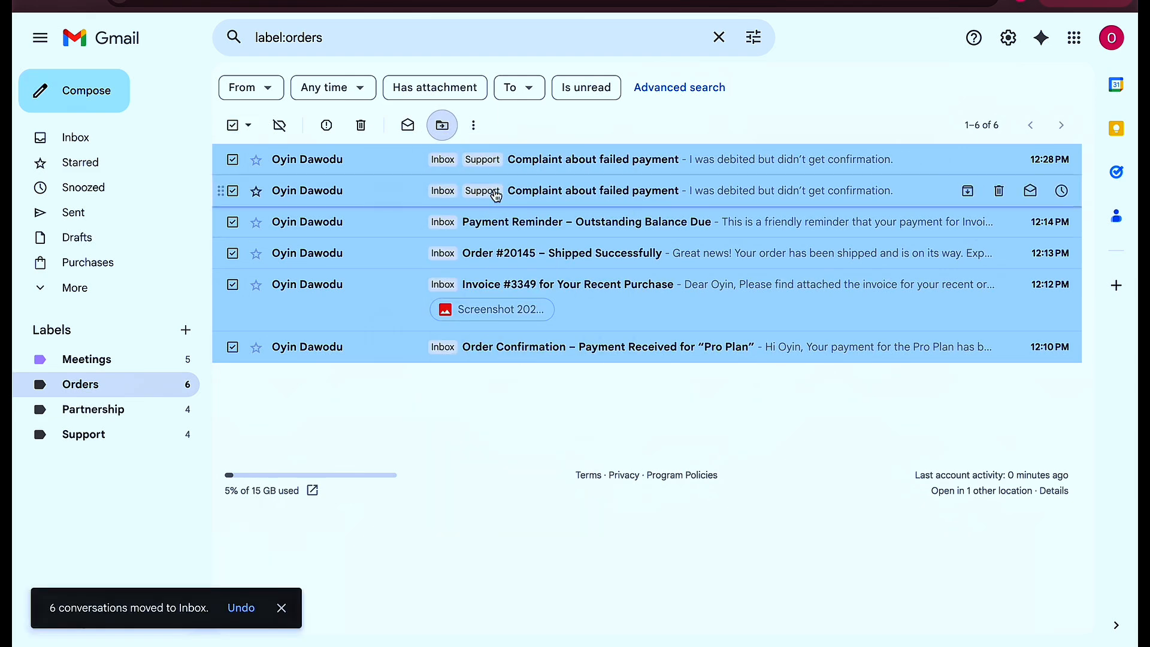
click(187, 385)
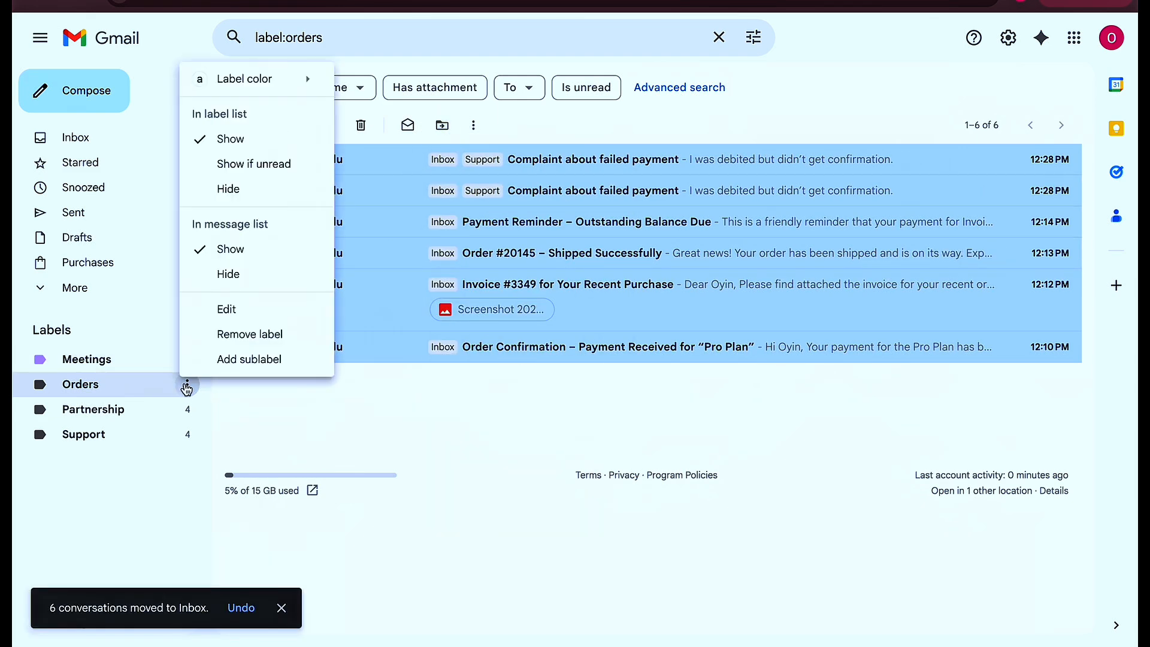
mouse_move(260, 85)
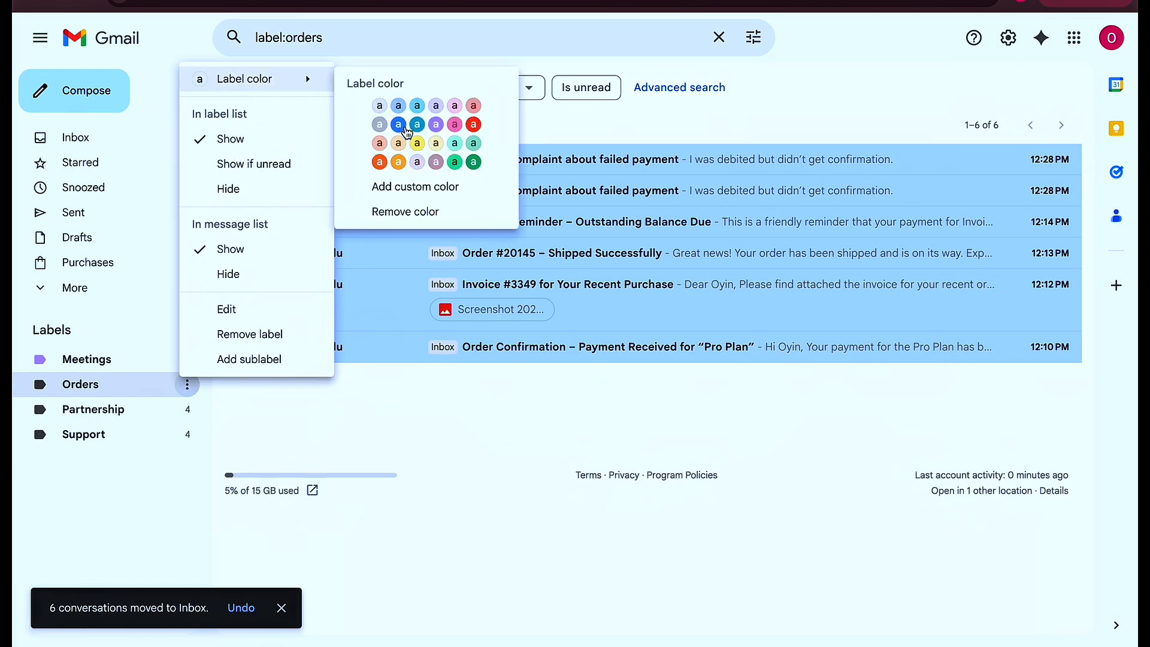
click(404, 130)
- Set the Partnership label's colour to teal blue and move all its conversations back to the Inbox
click(164, 412)
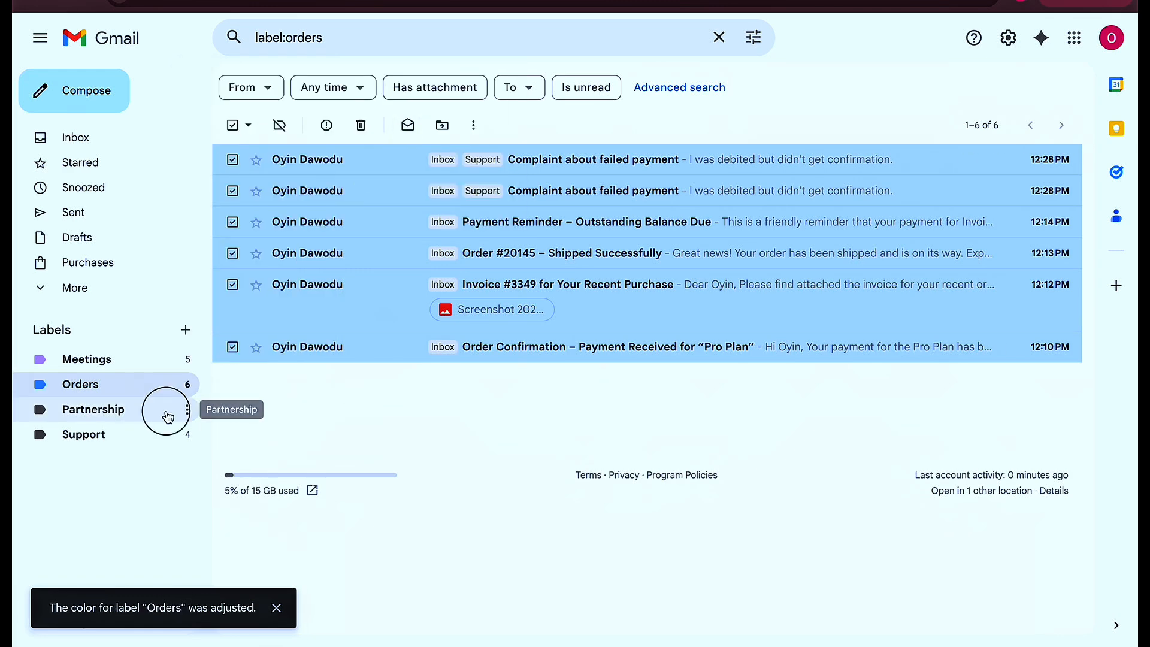
click(185, 413)
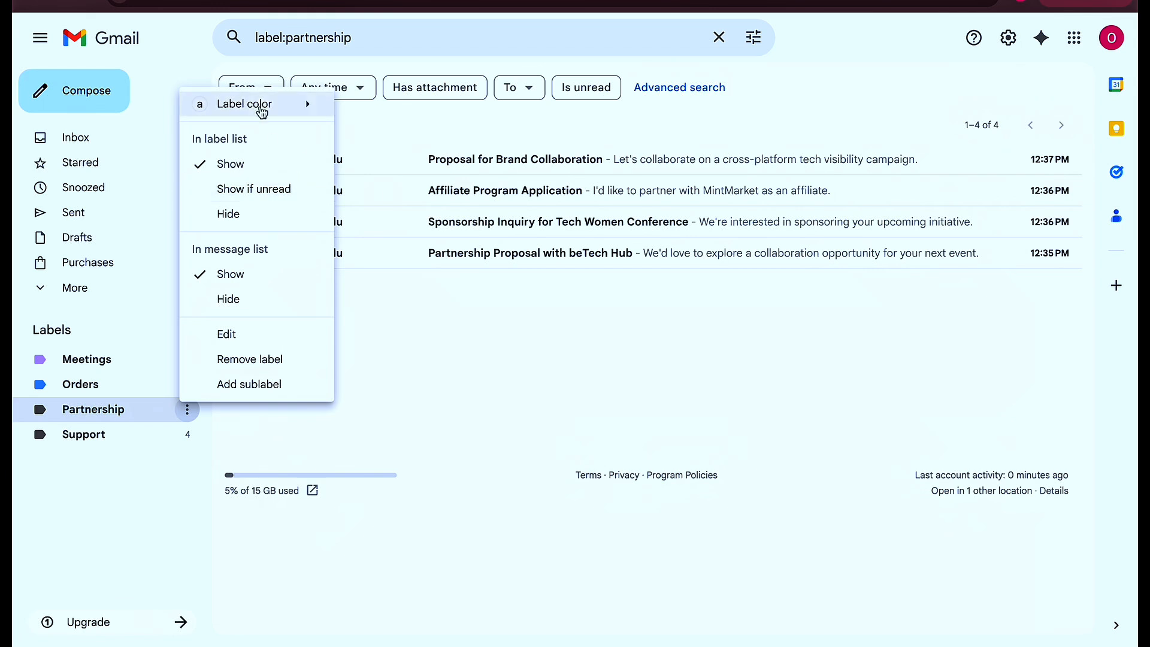
mouse_move(281, 116)
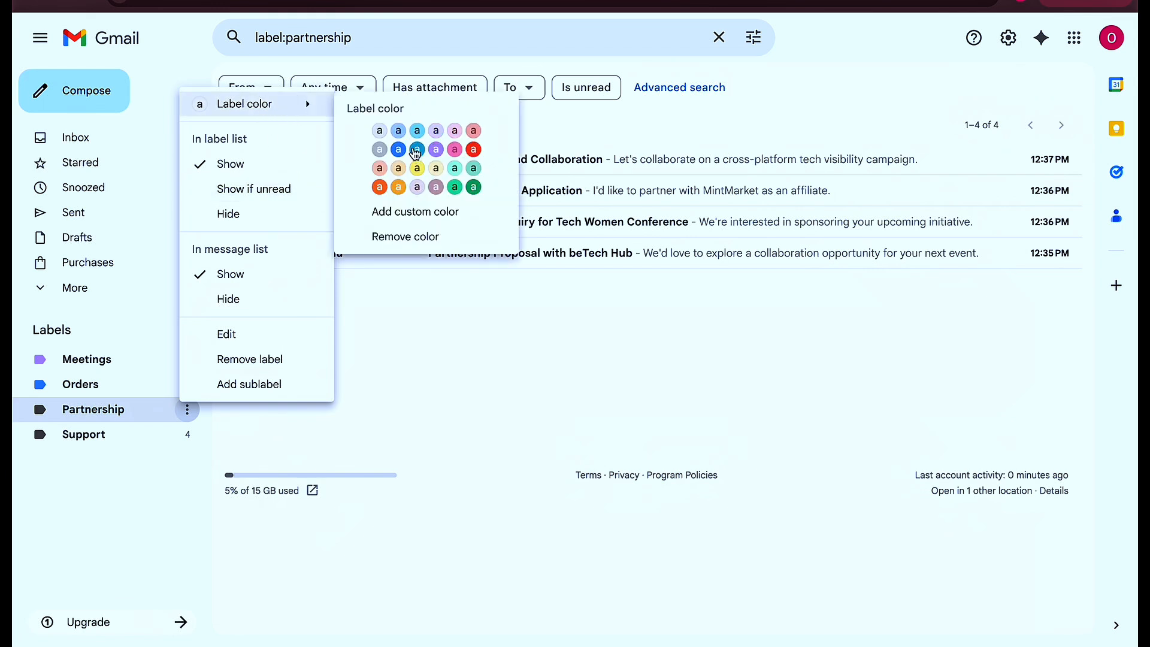
click(418, 150)
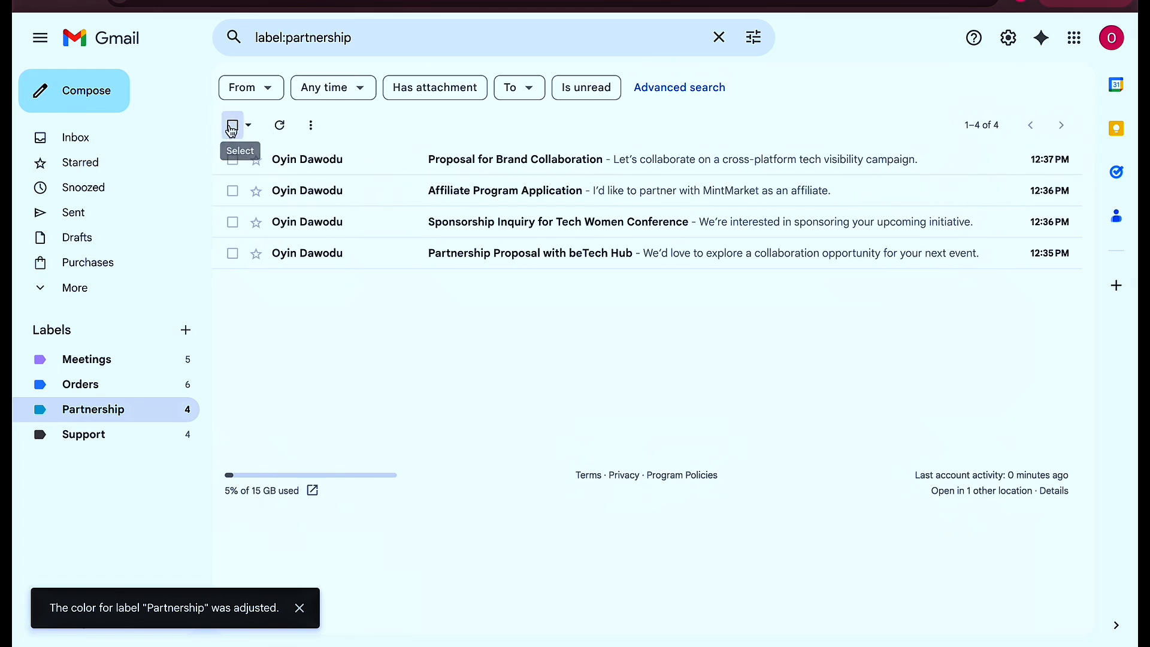
click(232, 124)
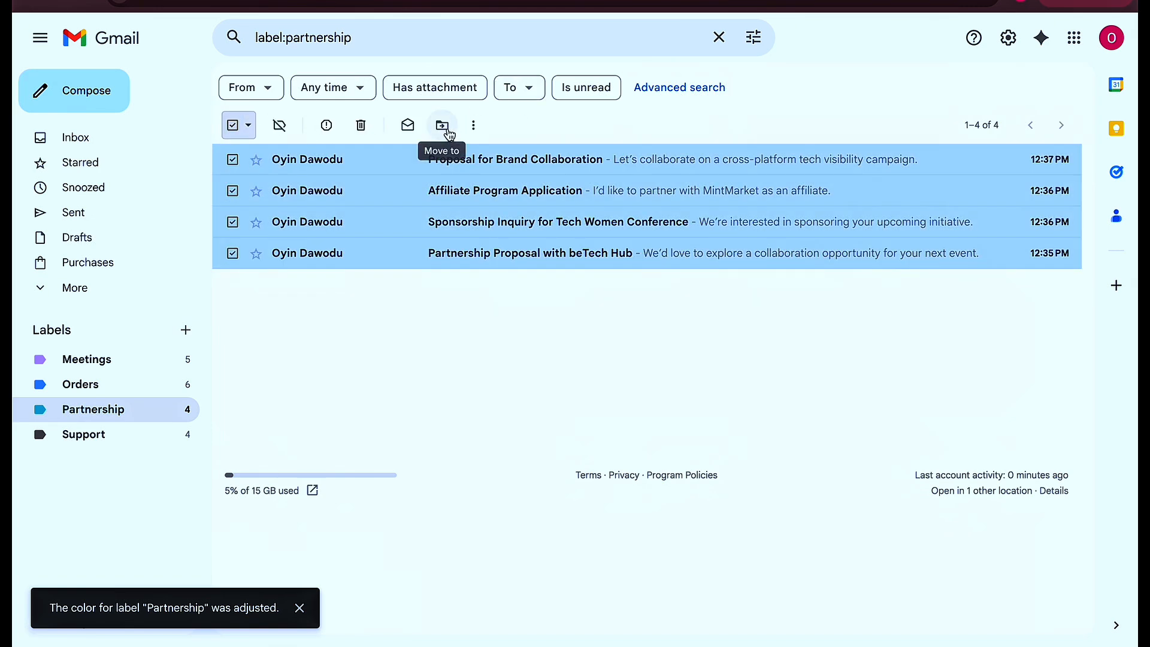
click(442, 126)
click(487, 395)
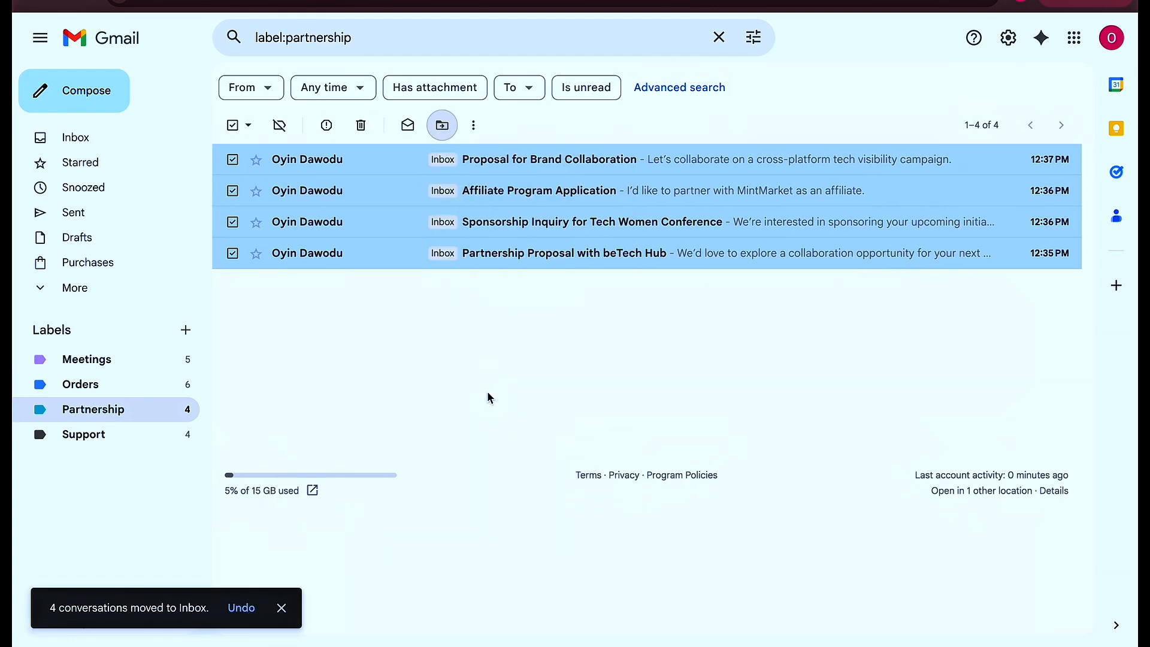
- Move the Support conversations missing from the Inbox back there and set the Support label's colour to orange
click(79, 437)
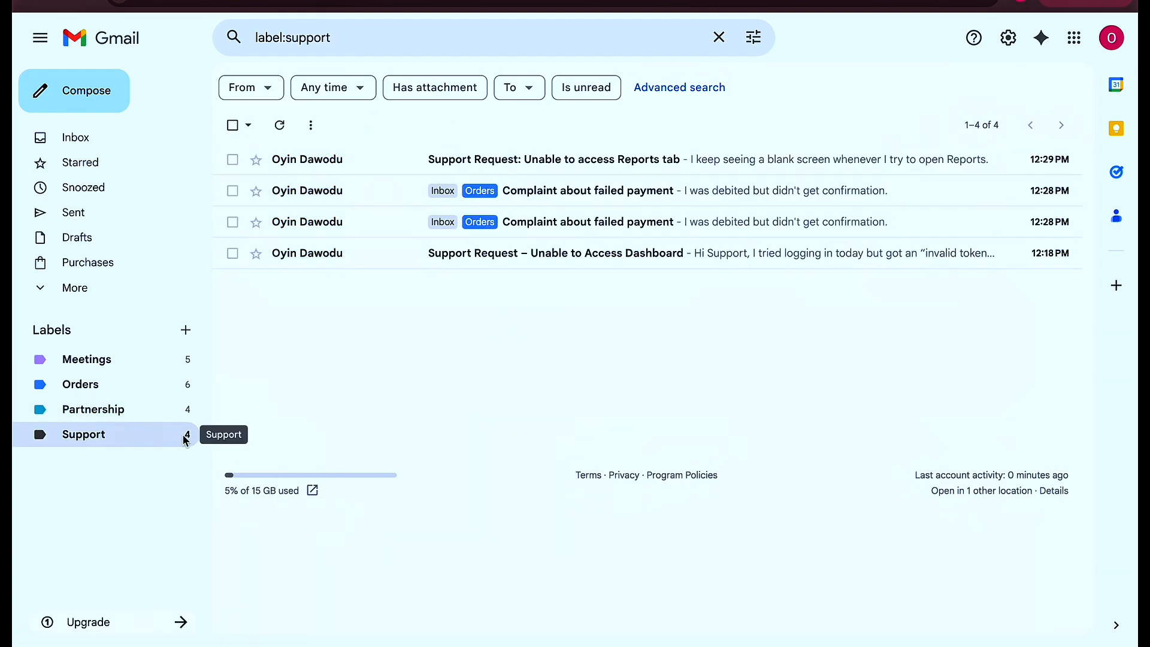
click(234, 125)
click(442, 125)
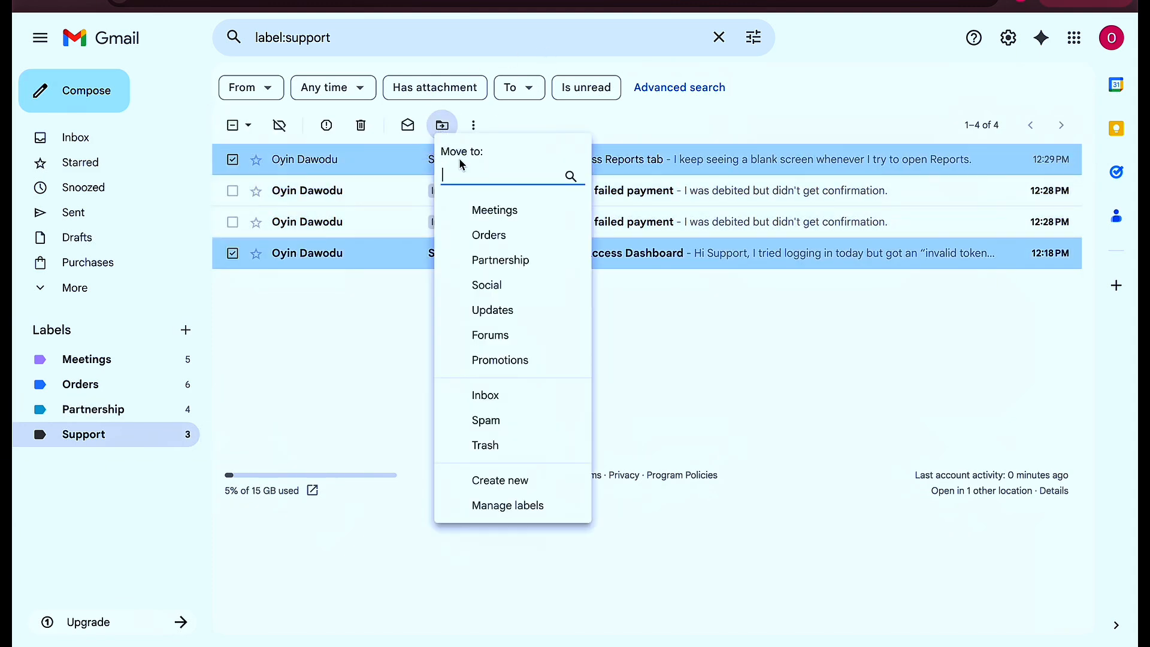
click(485, 395)
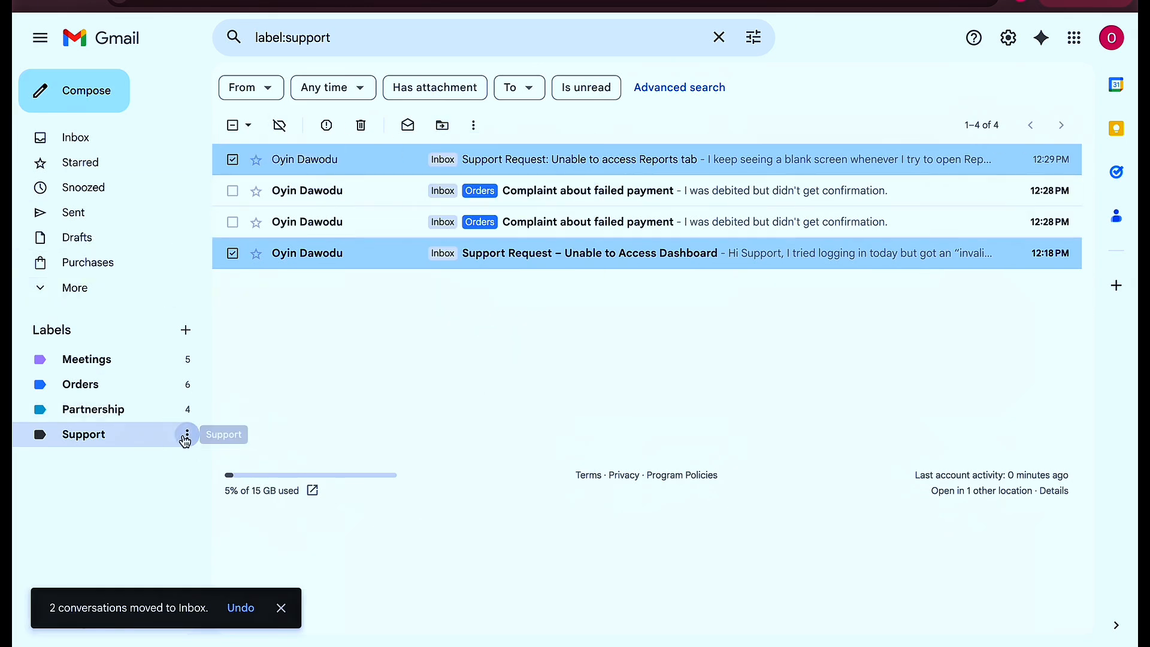
click(188, 434)
mouse_move(257, 130)
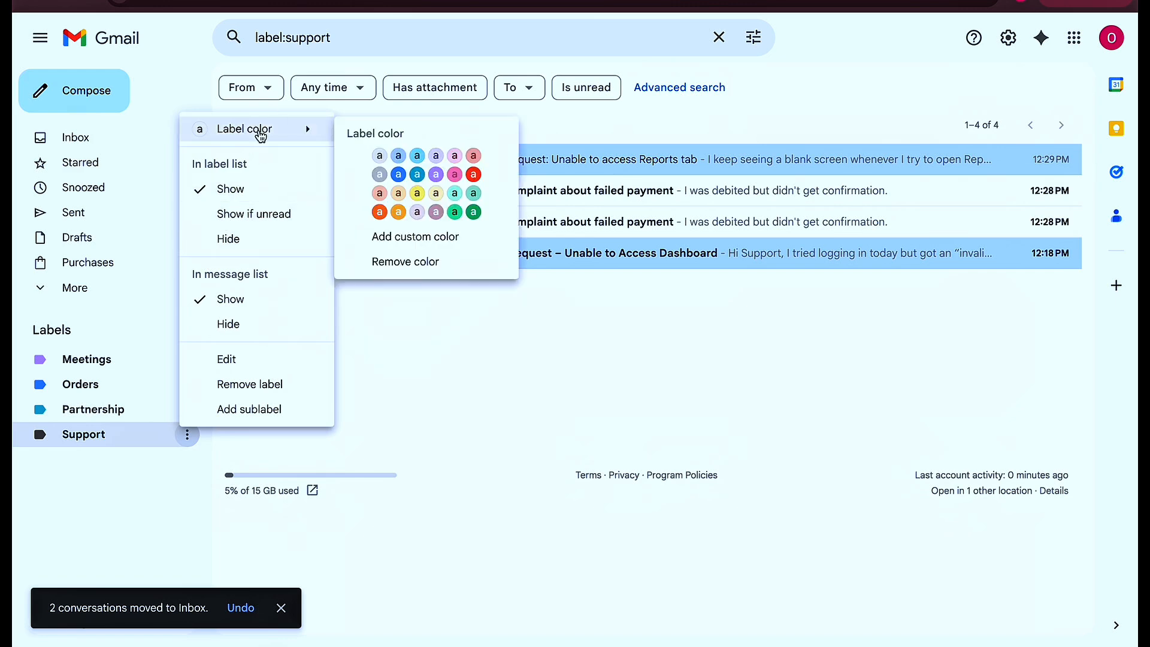
click(379, 212)
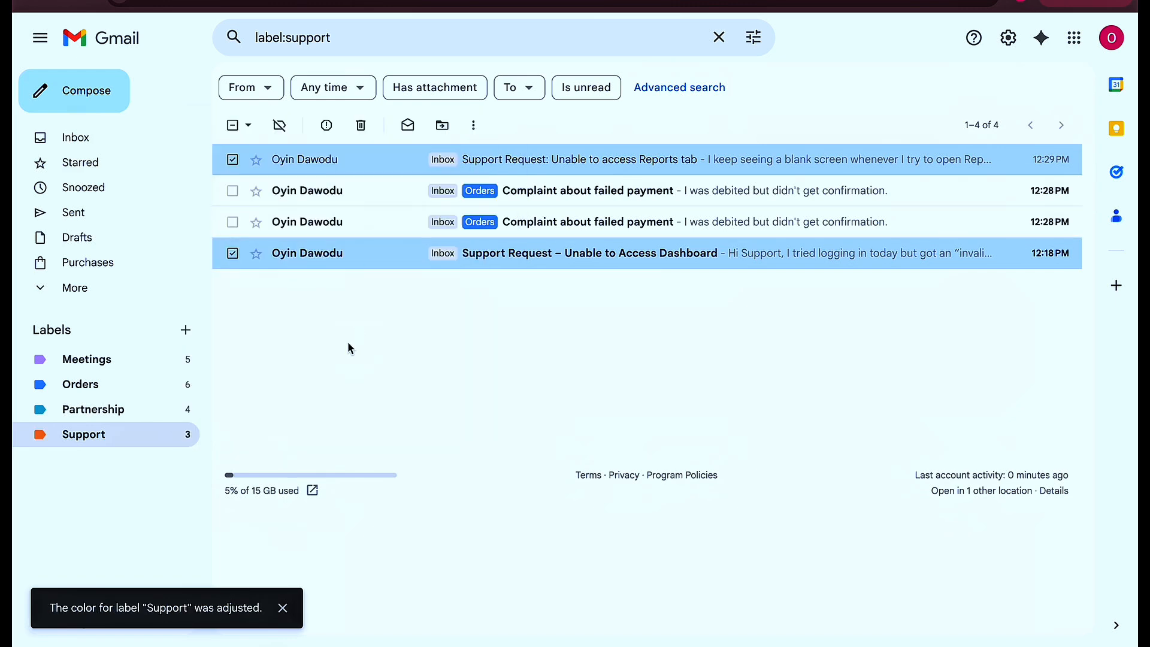
- Review the Inbox to check how the coloured Meetings, Orders, Partnership and Support labels mark the messages
click(111, 138)
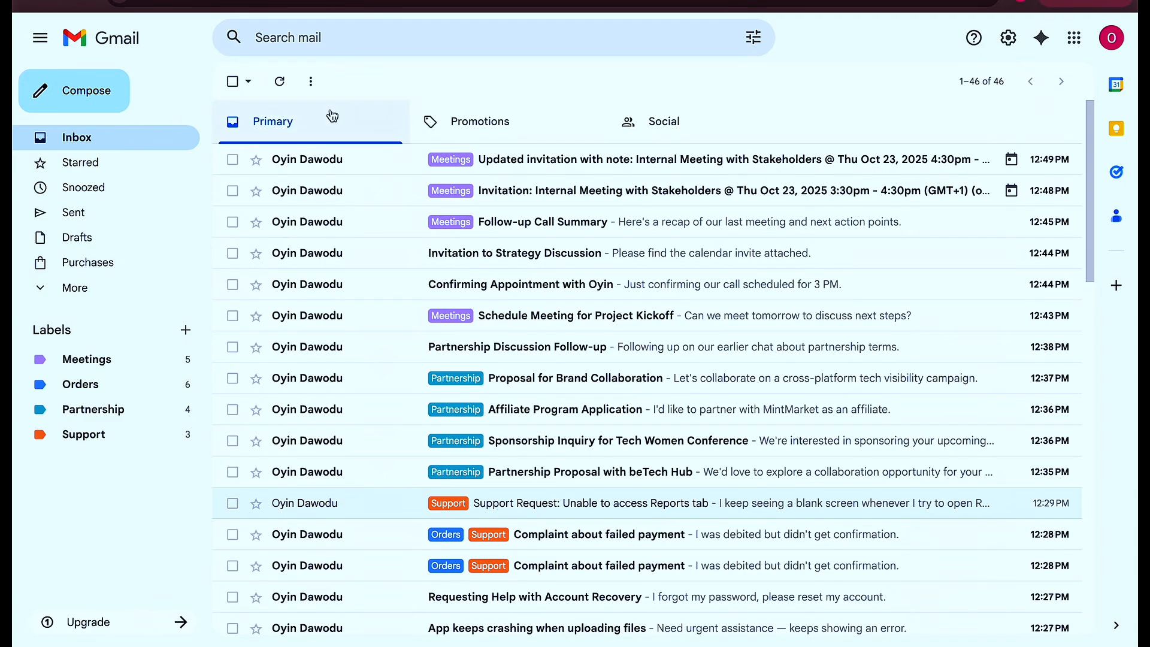
scroll(431, 351, down, 2)
scroll(441, 355, up, 2)
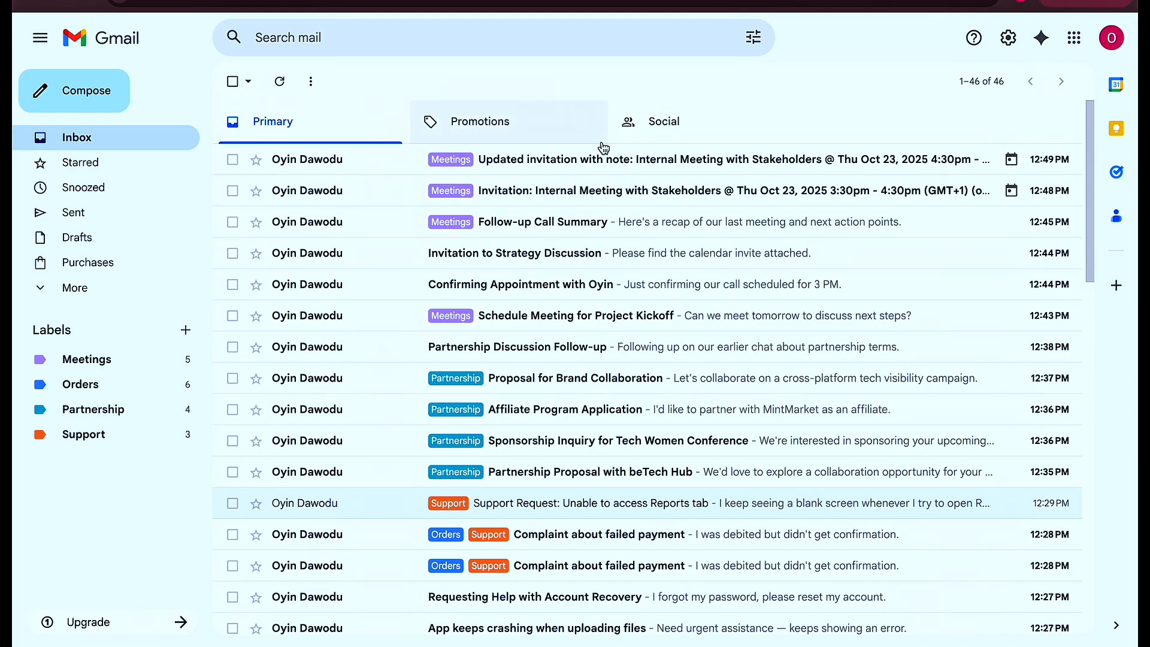
scroll(584, 230, down, 1)
scroll(581, 231, down, 3)
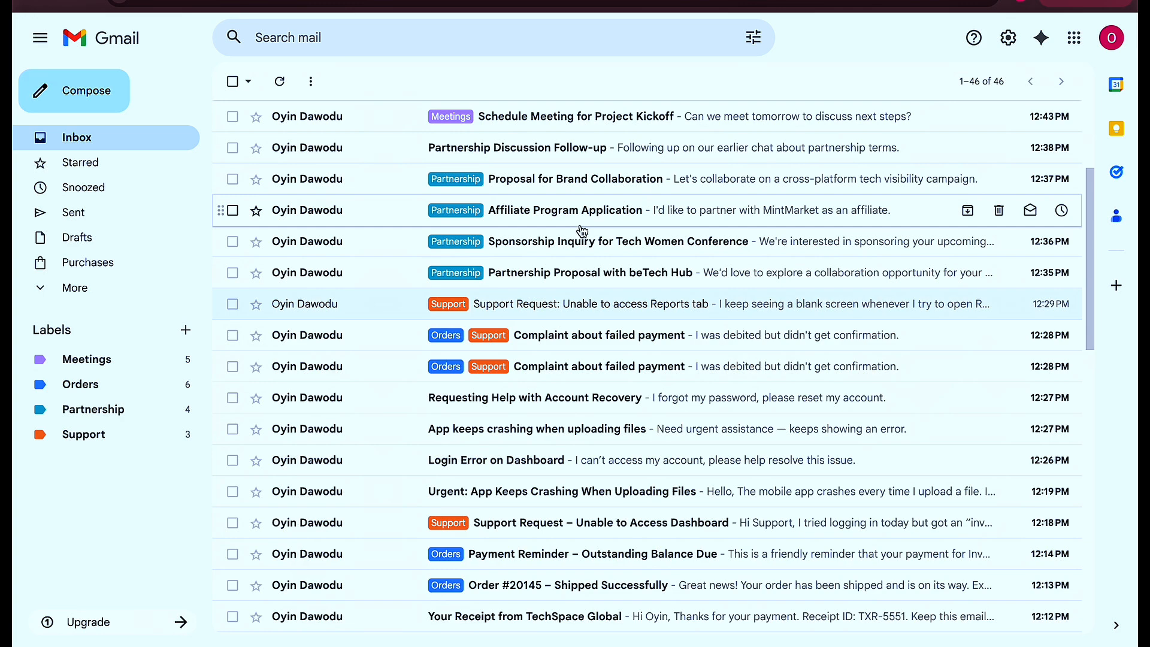
scroll(590, 245, down, 2)
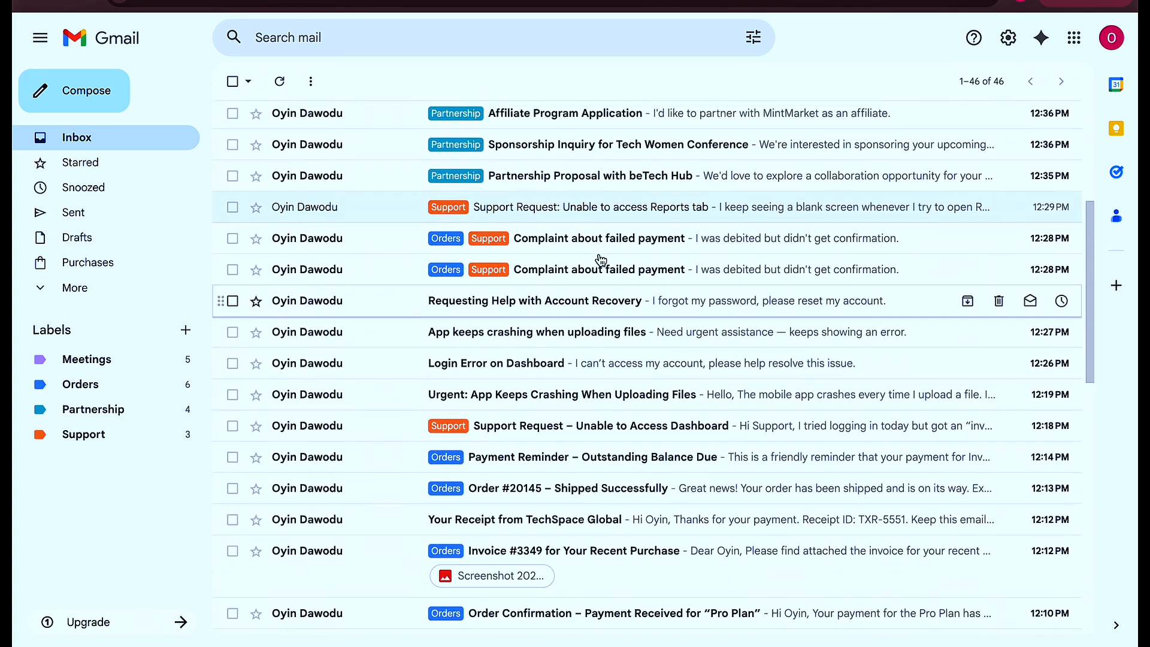
scroll(602, 260, up, 1)
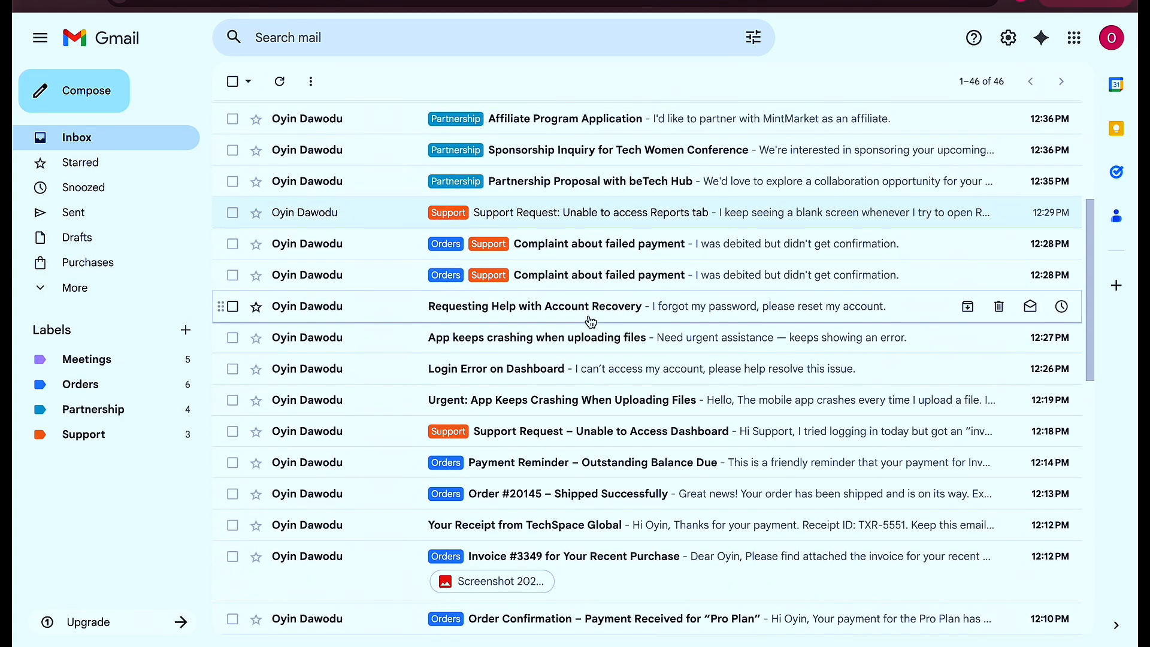
scroll(585, 318, down, 7)
scroll(591, 324, up, 11)
scroll(590, 322, up, 1)
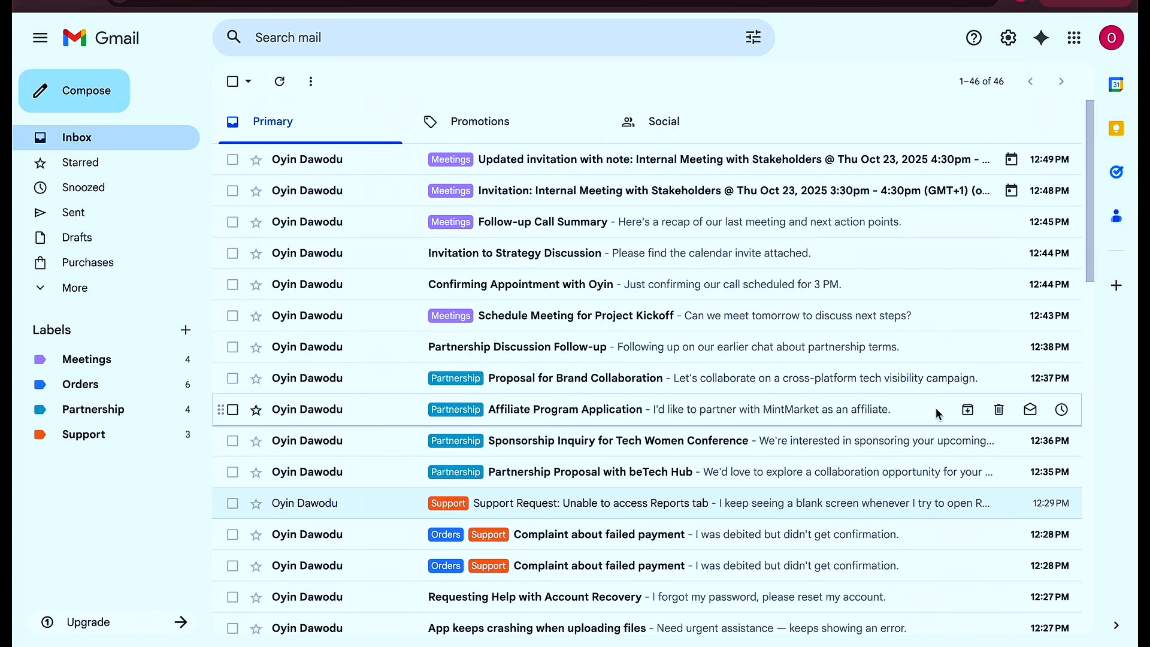
- Enable Templates in the advanced mail settings and save the changes
click(1009, 40)
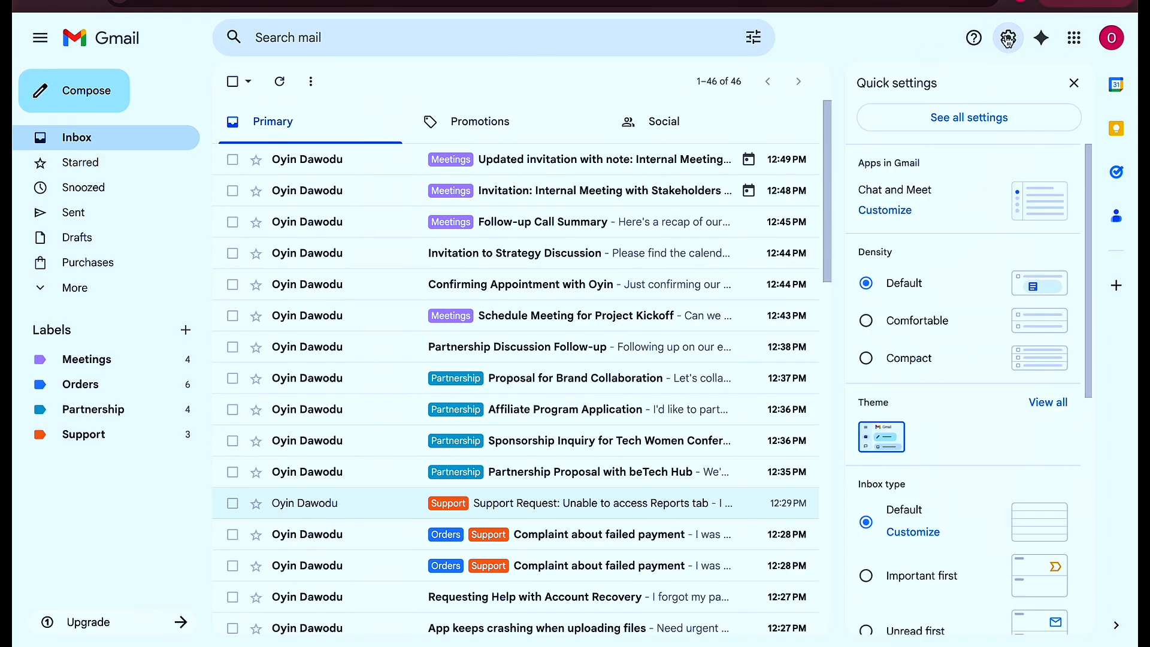
click(962, 123)
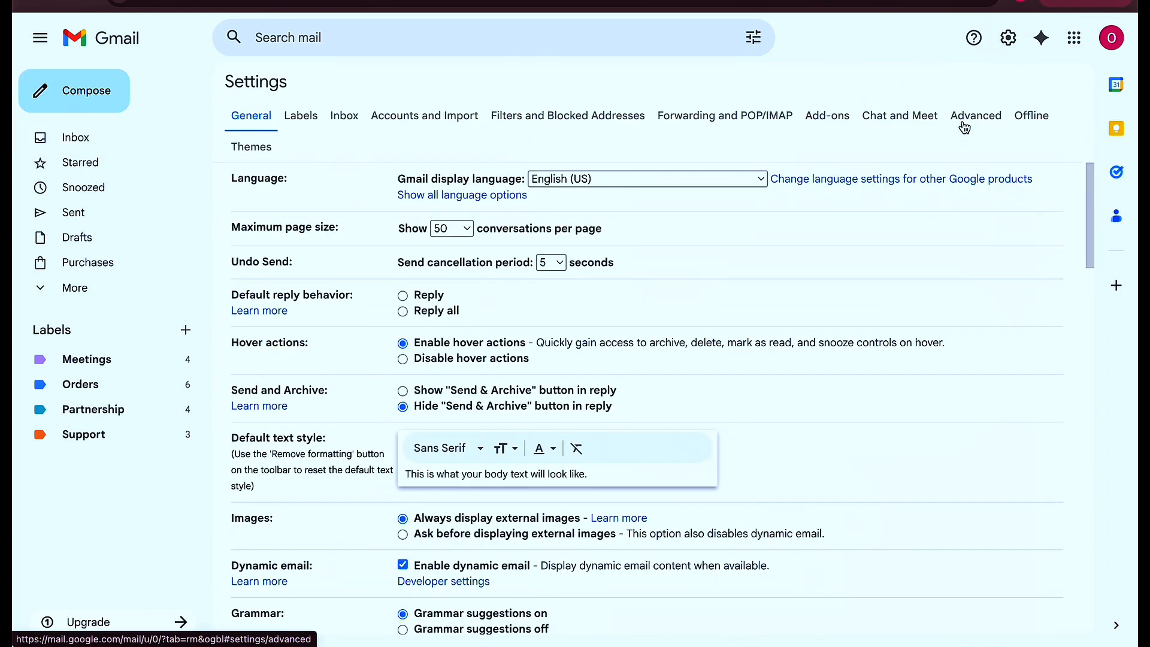
click(967, 114)
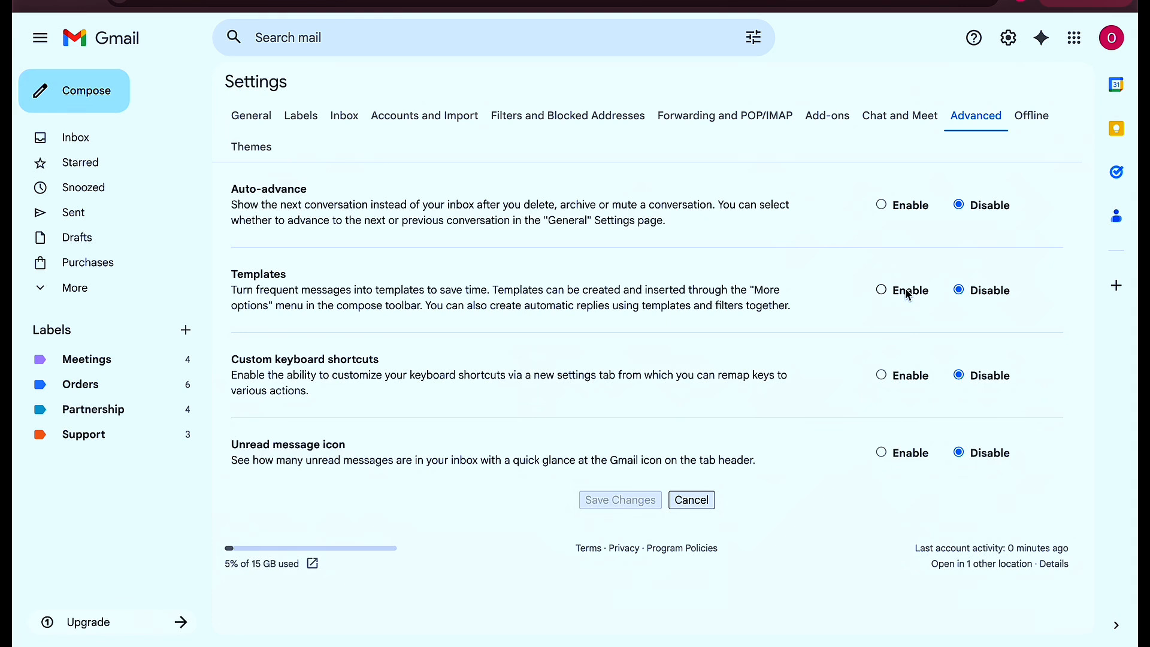
click(882, 290)
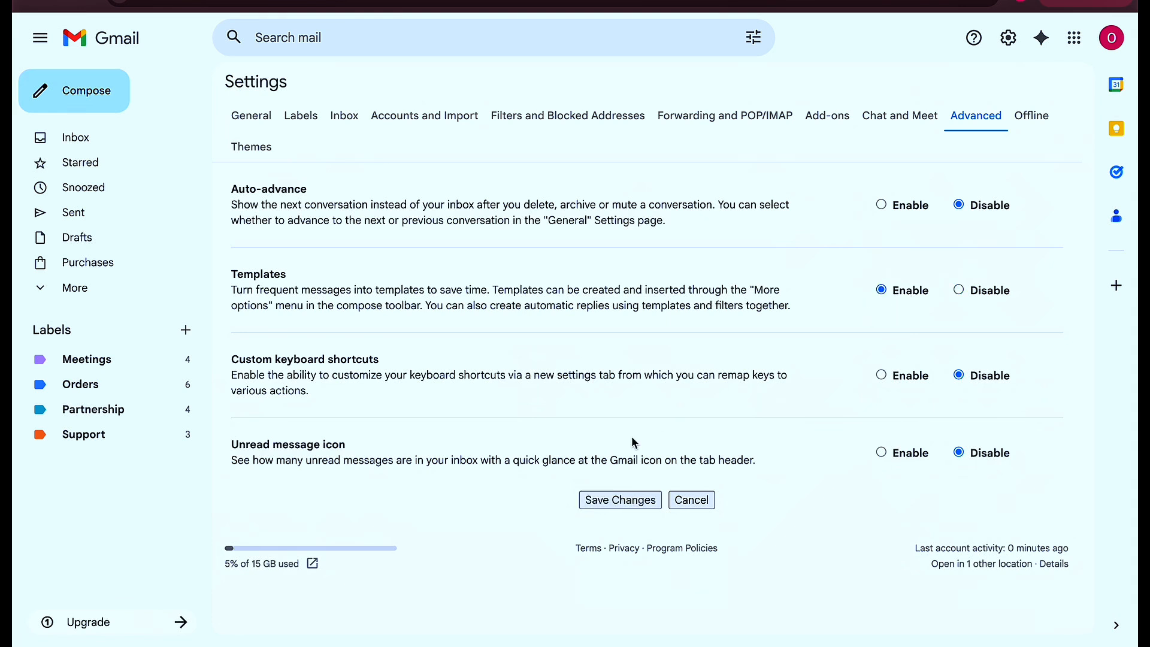
click(617, 502)
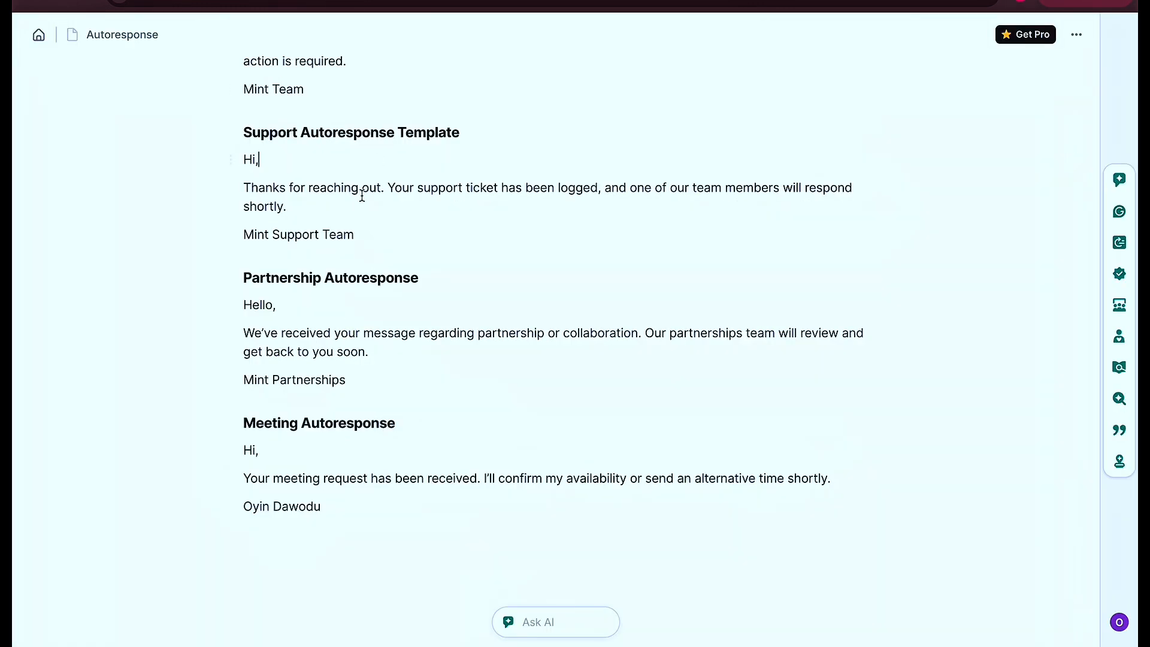
- In the Autoresponse document, copy the Order Autoresponse text from "Hi there," through "Mint Team"
scroll(360, 198, up, 2)
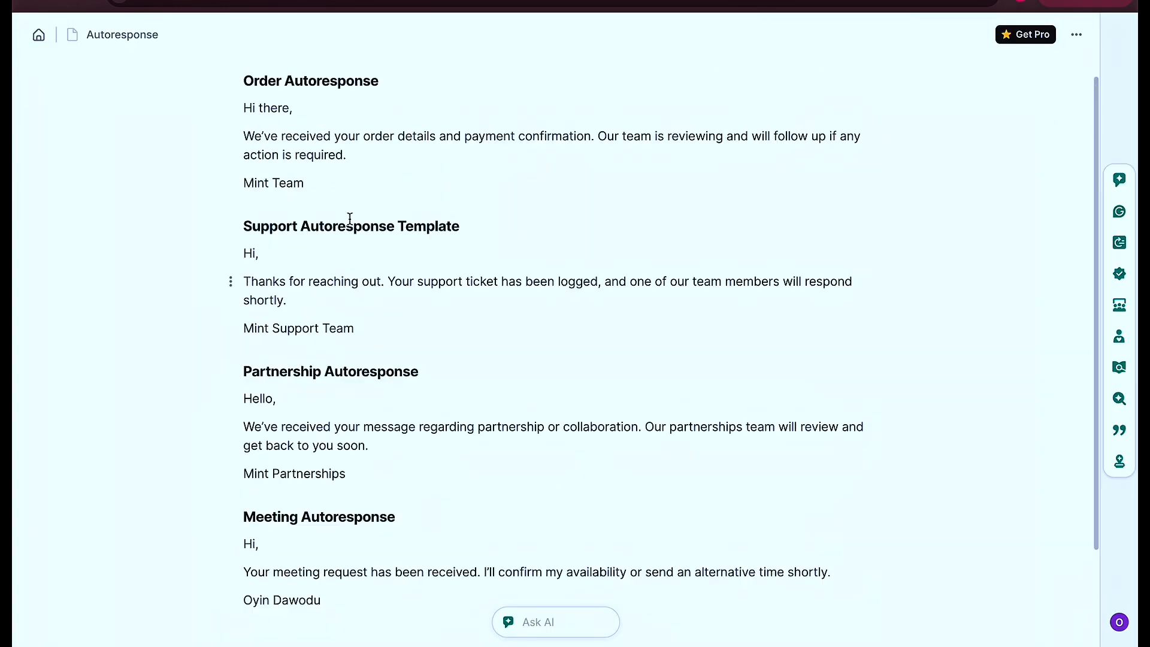
scroll(349, 219, down, 1)
click(332, 215)
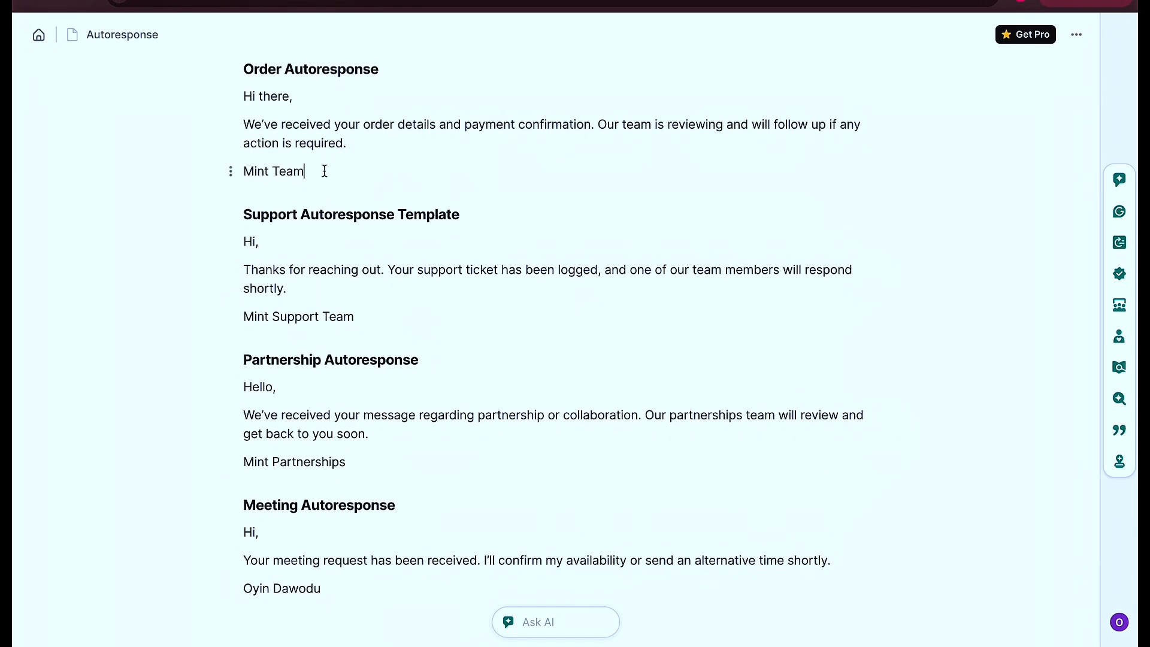
scroll(274, 312, down, 2)
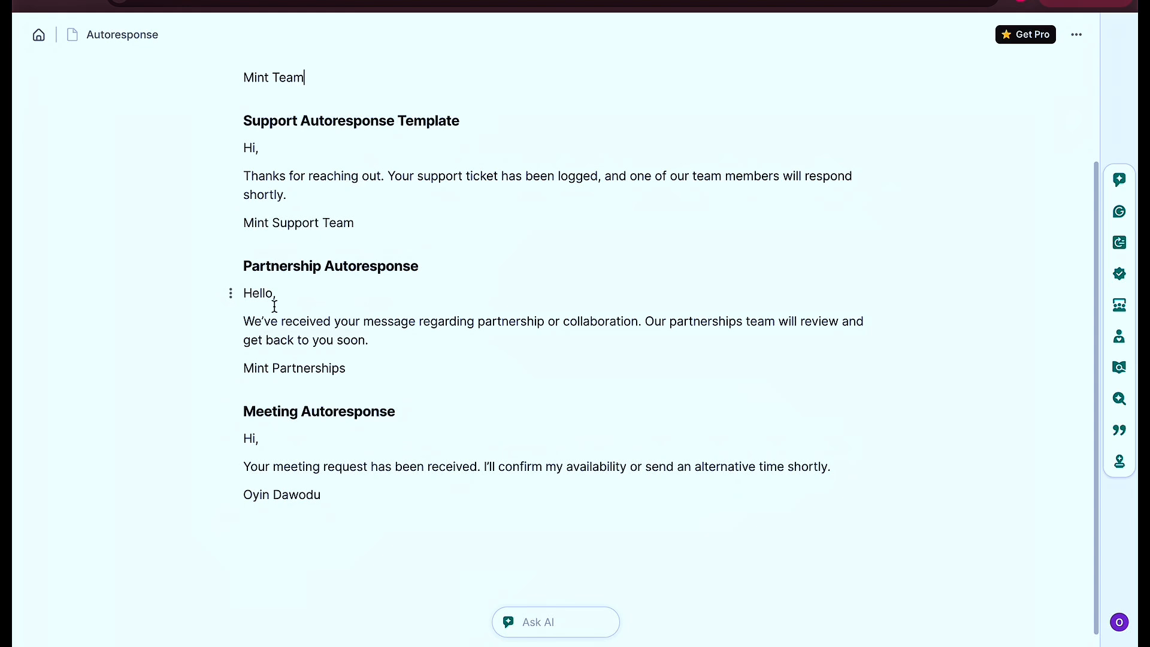
scroll(275, 306, up, 3)
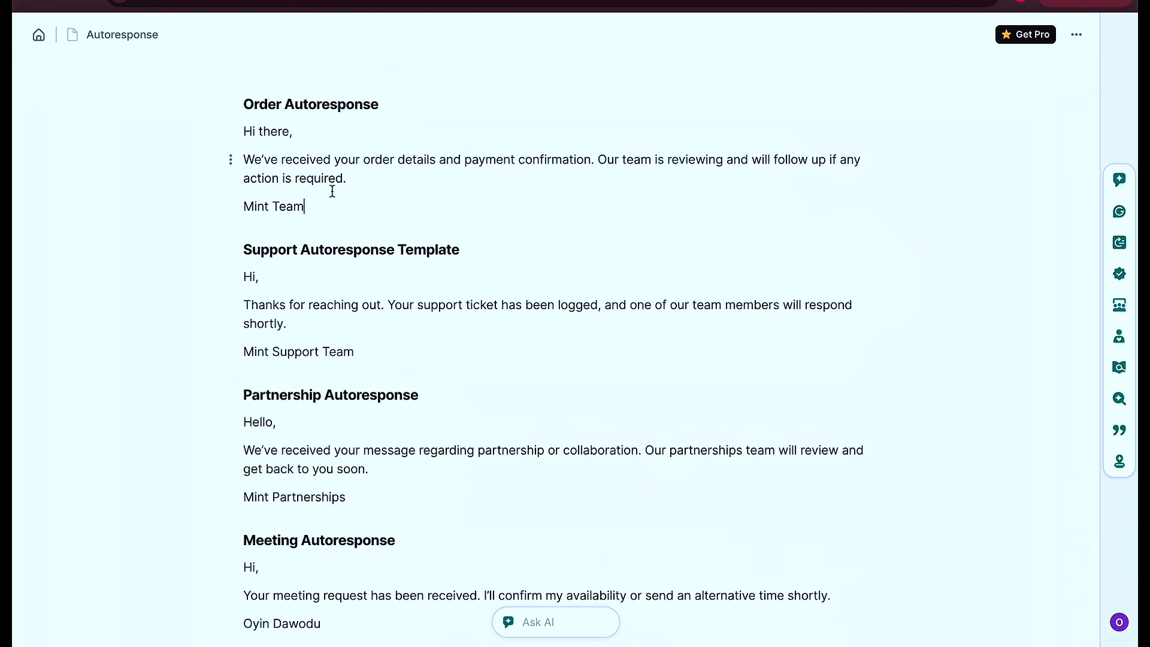
drag(310, 206, 241, 129)
key(ctrl+c)
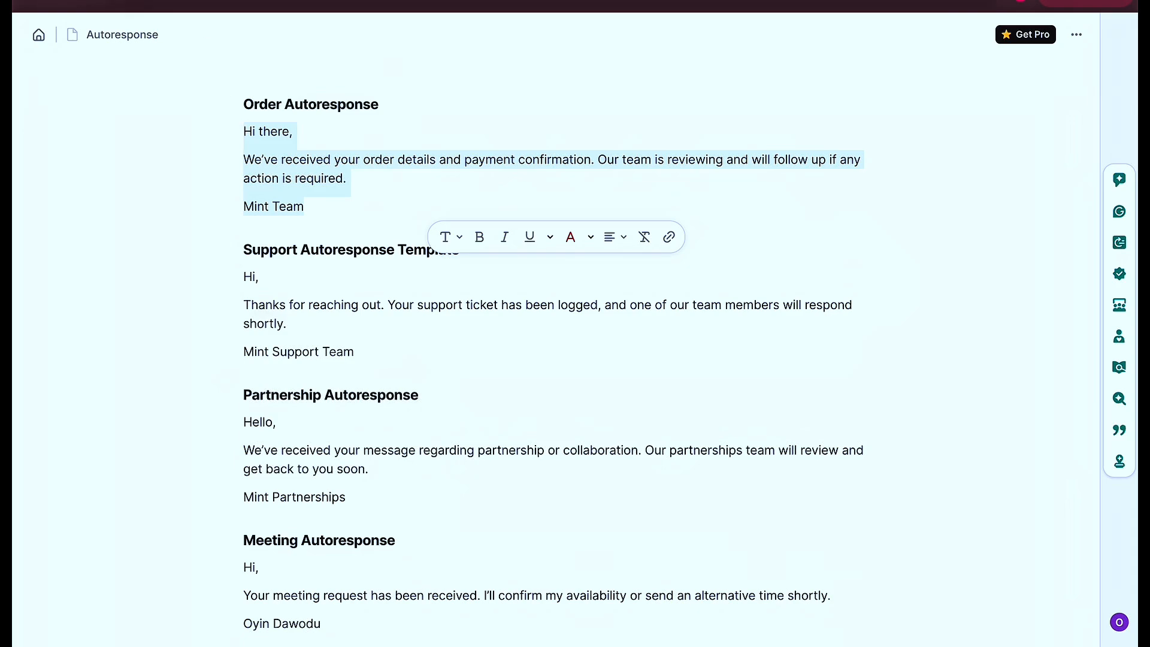
- Switch to Gmail and paste the copied Order Autoresponse text into the body of the new message
key(ctrl+Tab)
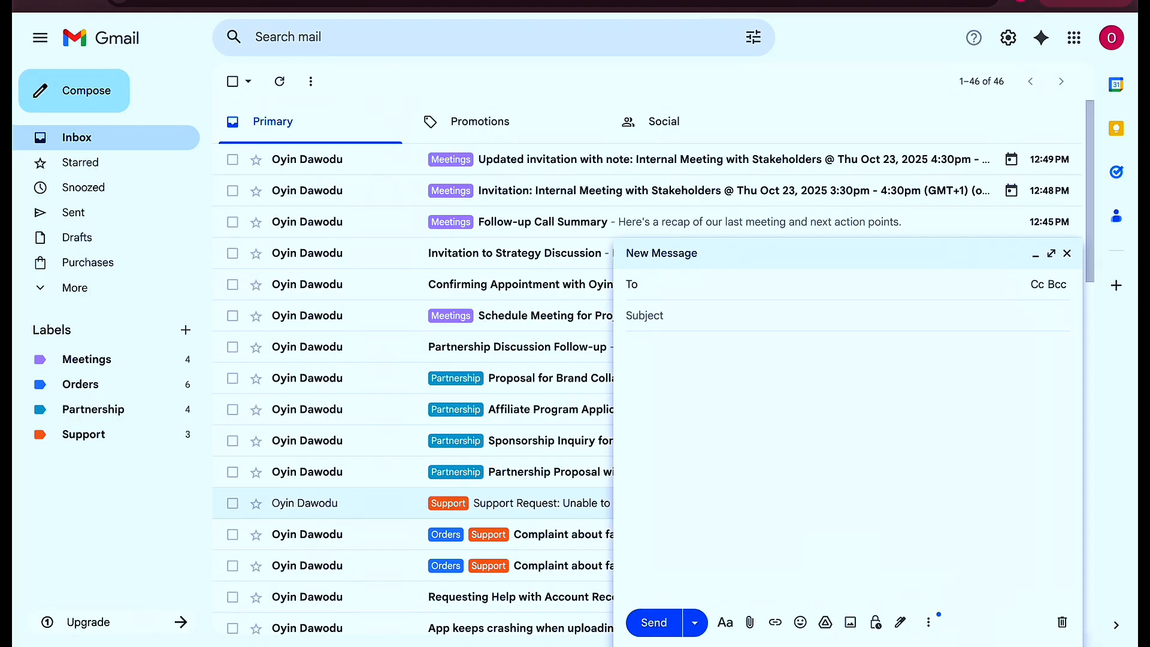
click(716, 343)
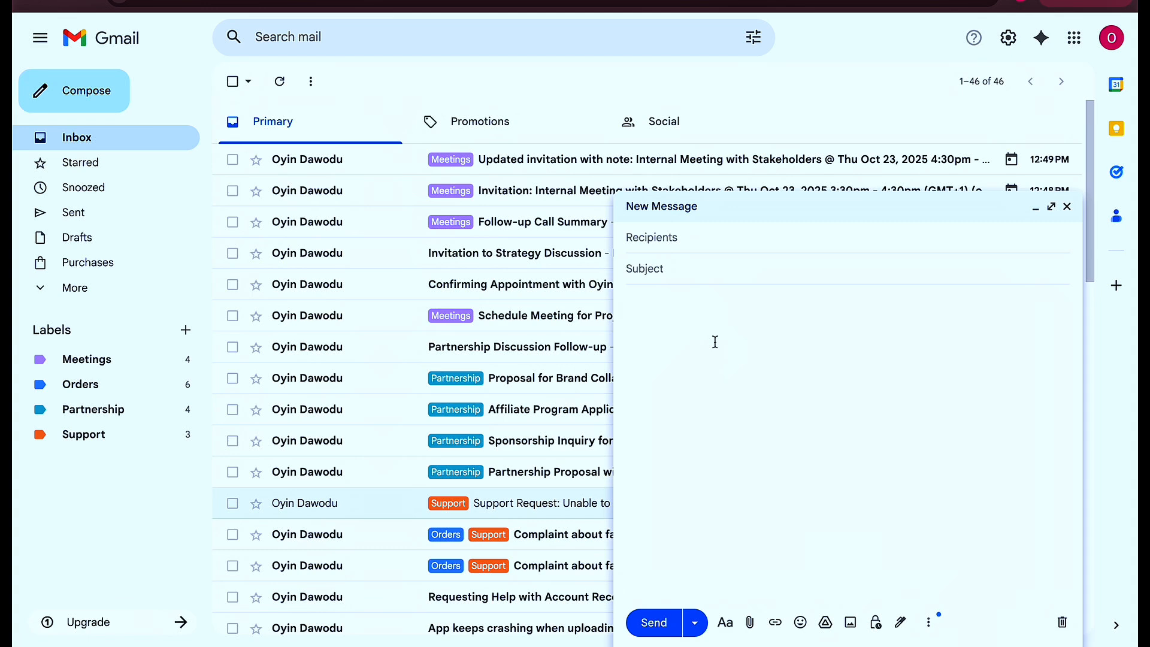
key(ctrl+v)
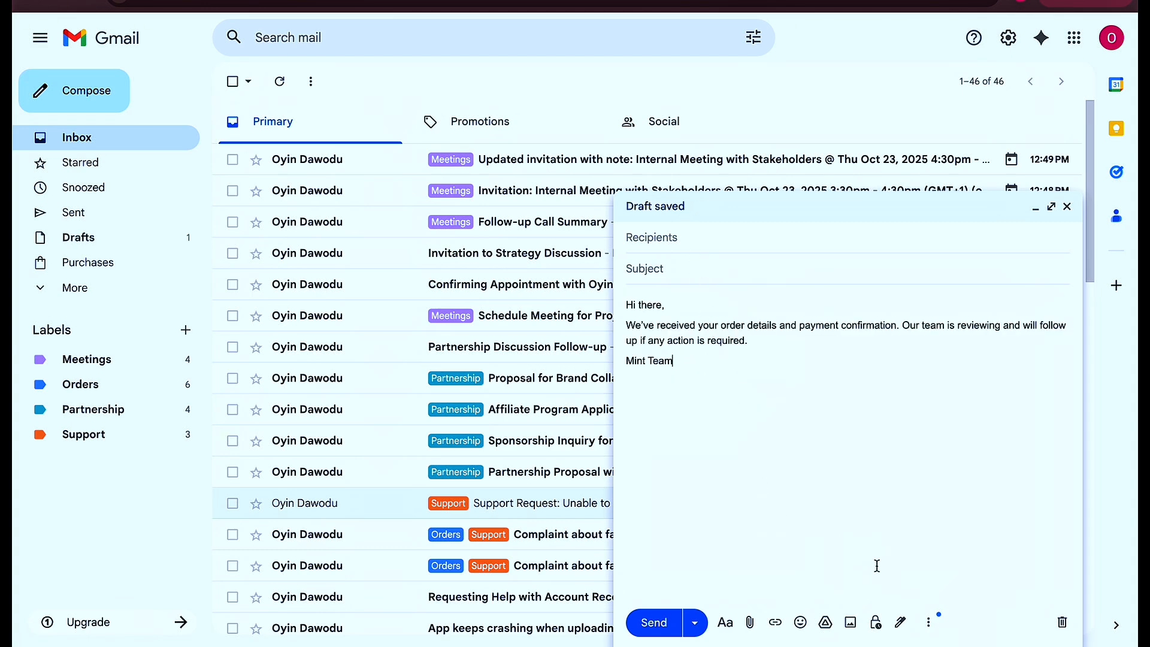
- Save the order reply draft as a new template named Orders
click(929, 623)
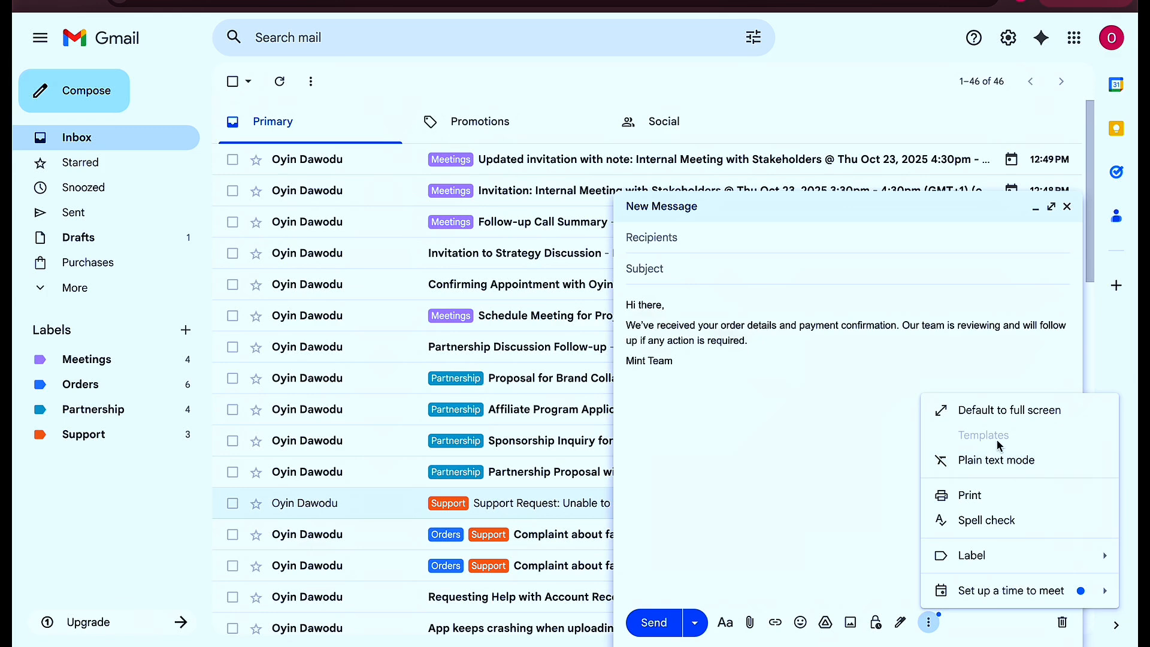
mouse_move(983, 592)
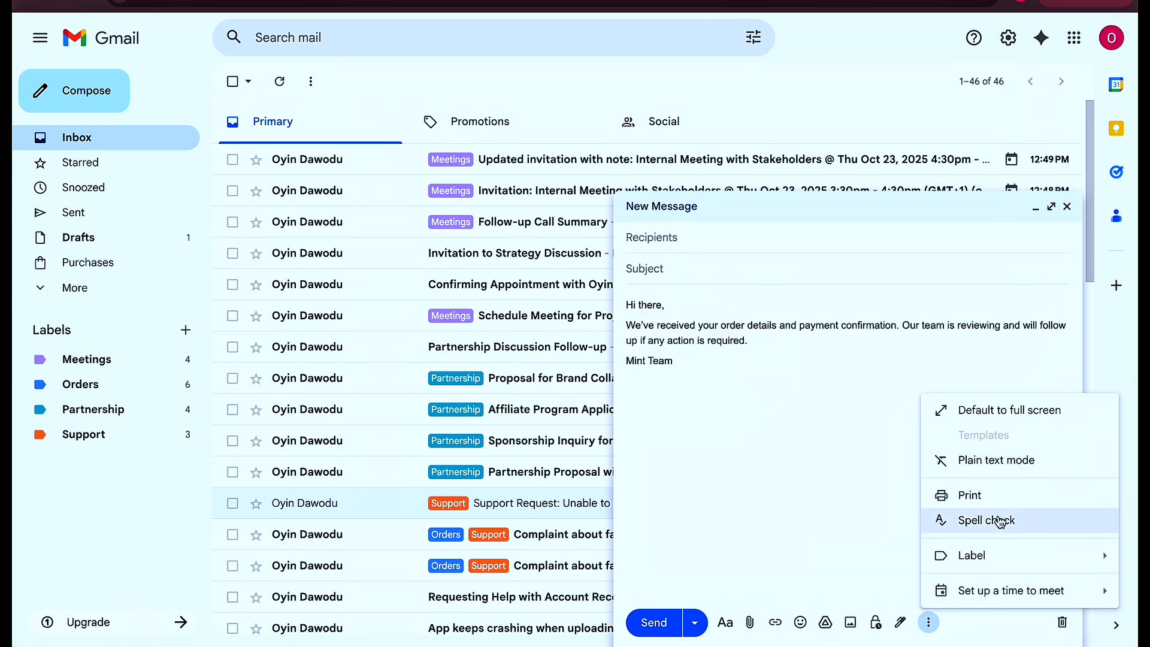
mouse_move(1002, 563)
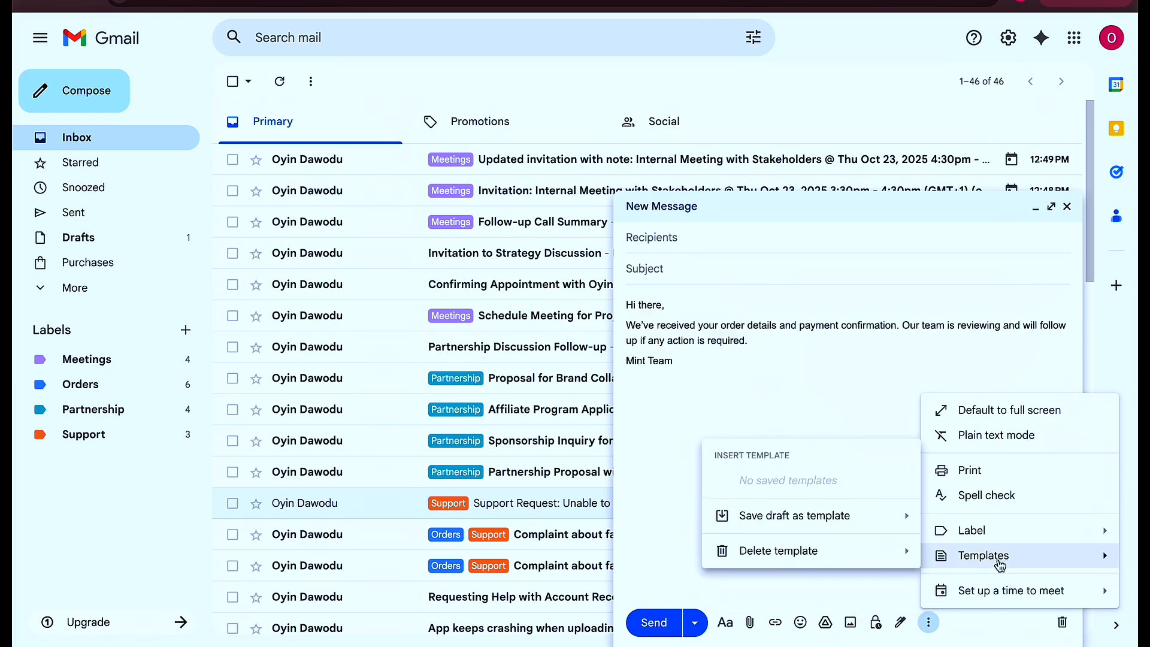
mouse_move(862, 526)
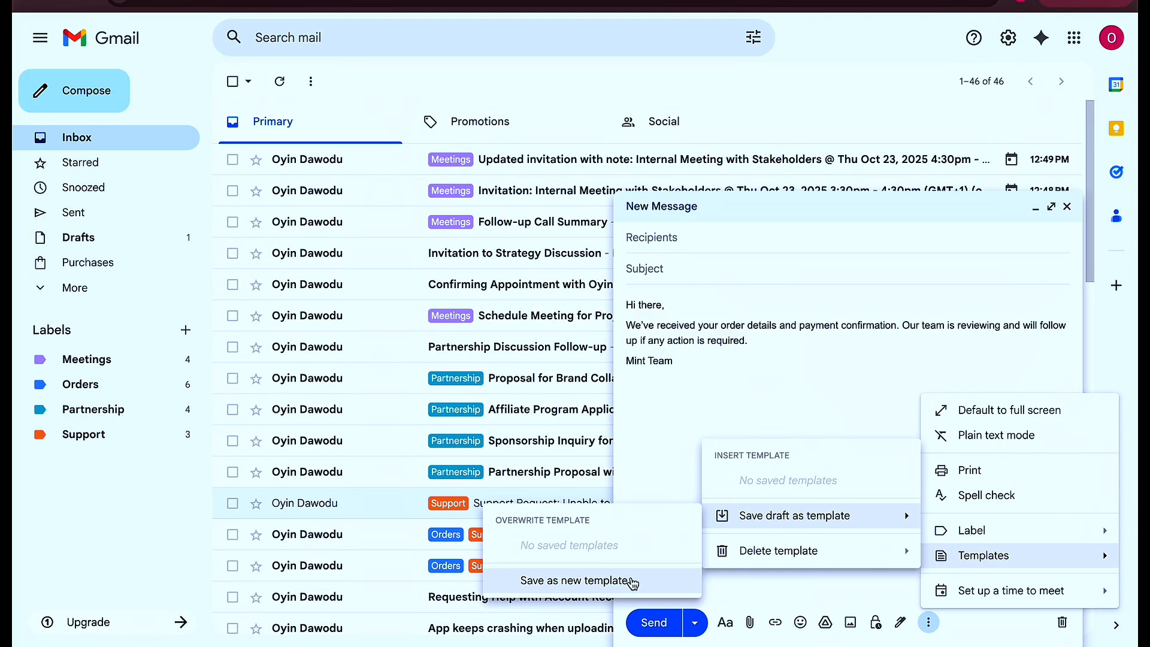
click(633, 582)
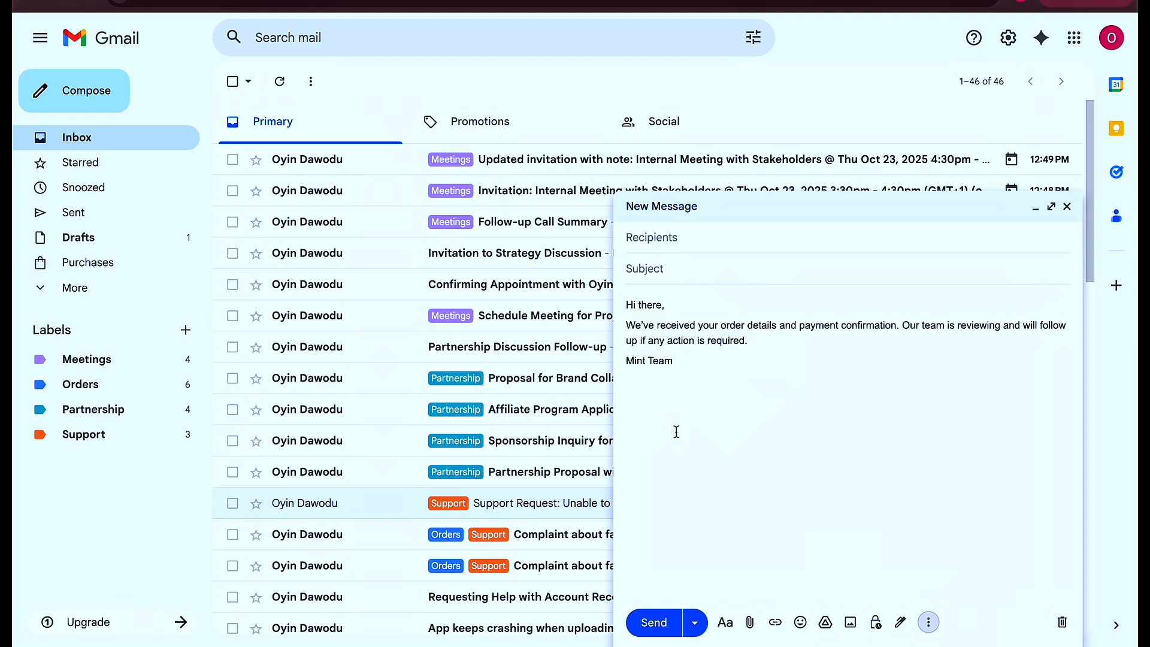
click(929, 622)
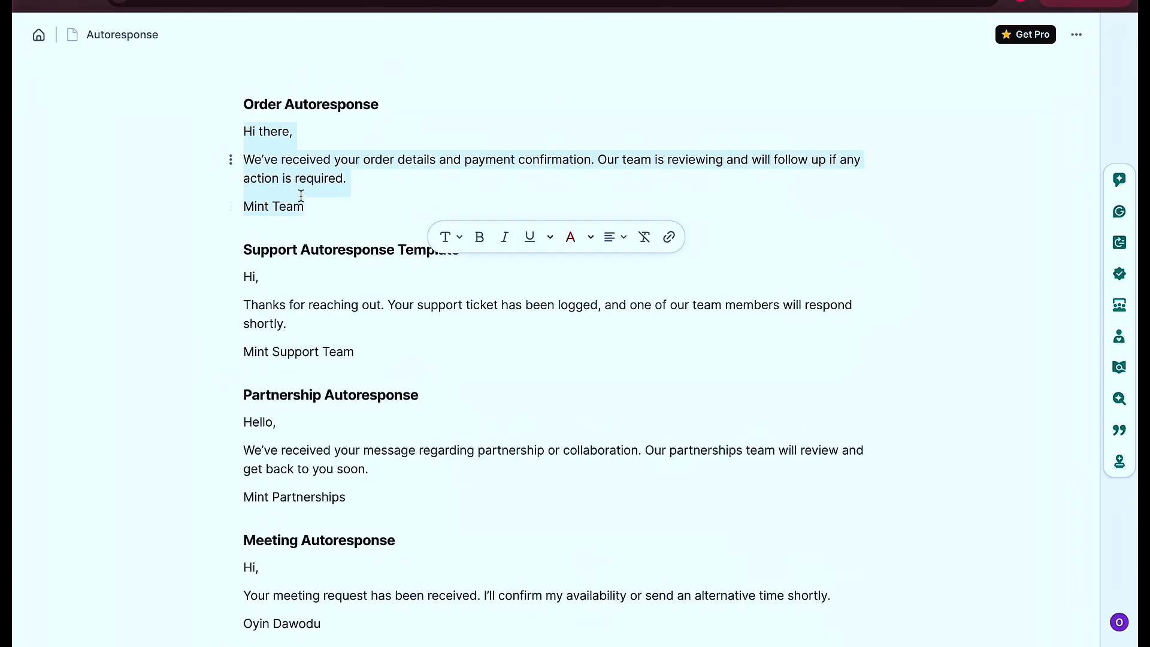
click(304, 205)
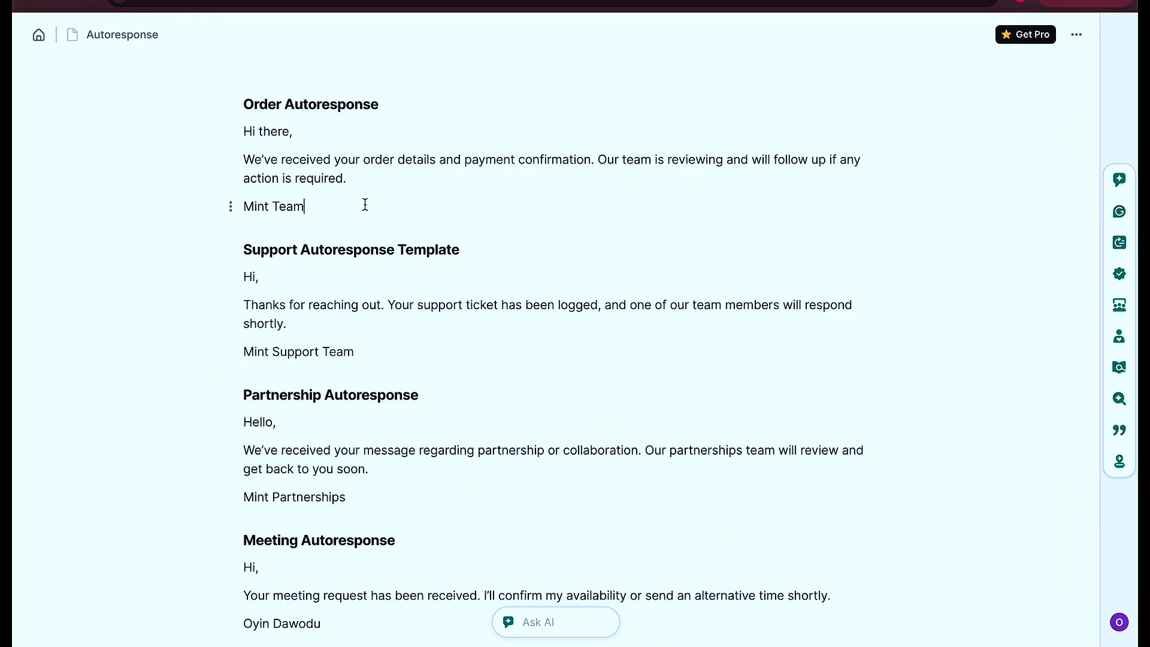
text(Orders)
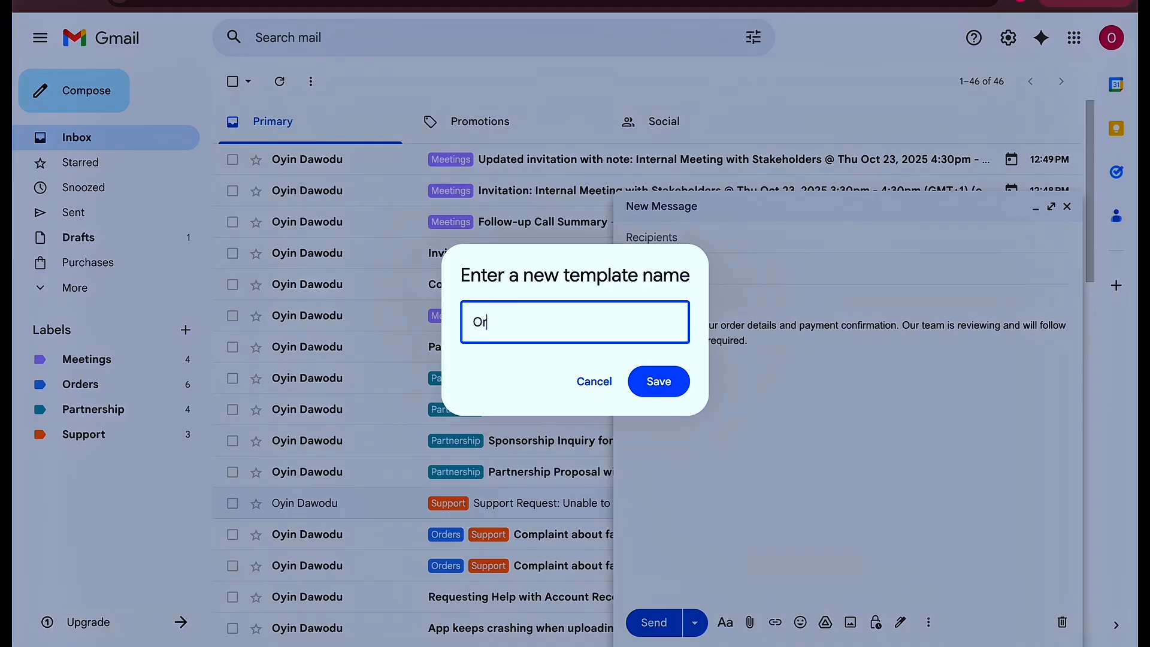
click(662, 381)
click(683, 367)
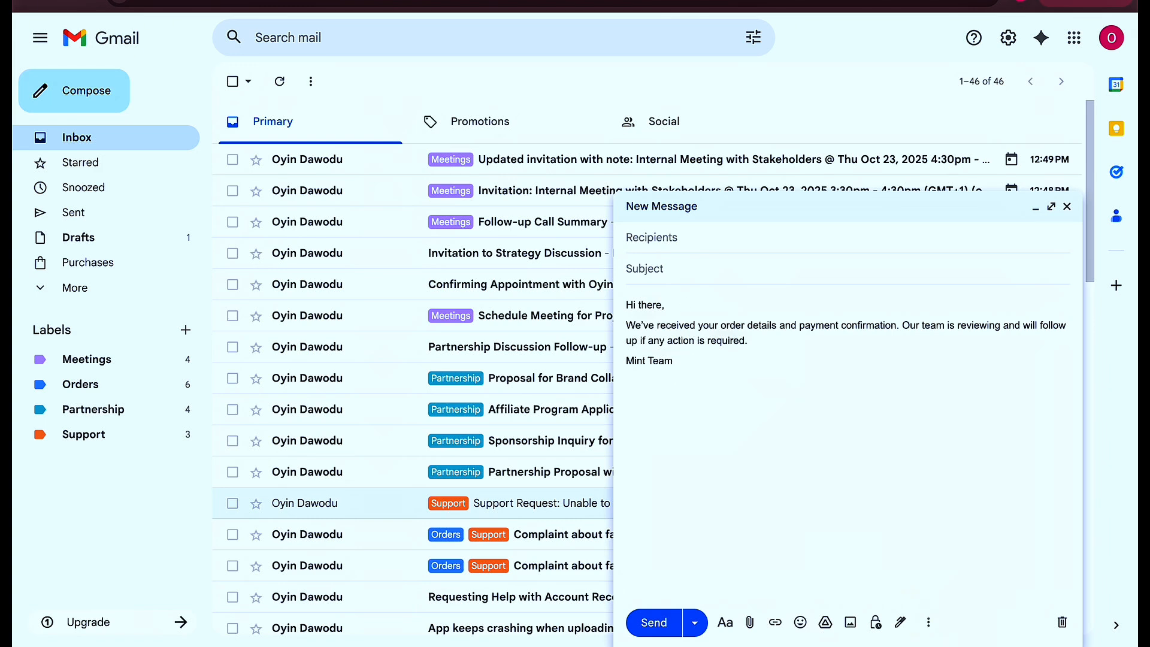
- In the Autoresponse document, copy the support reply text from "Hi," through "Mint Support Team"
click(491, 2)
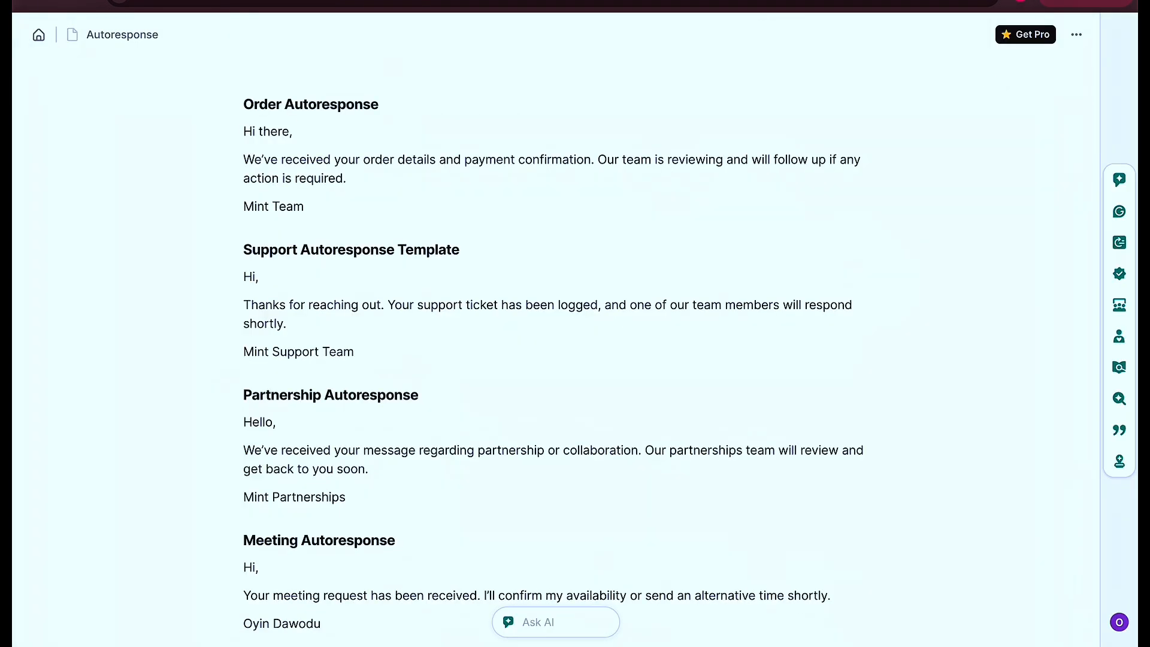
drag(365, 351, 192, 260)
key(ctrl+c)
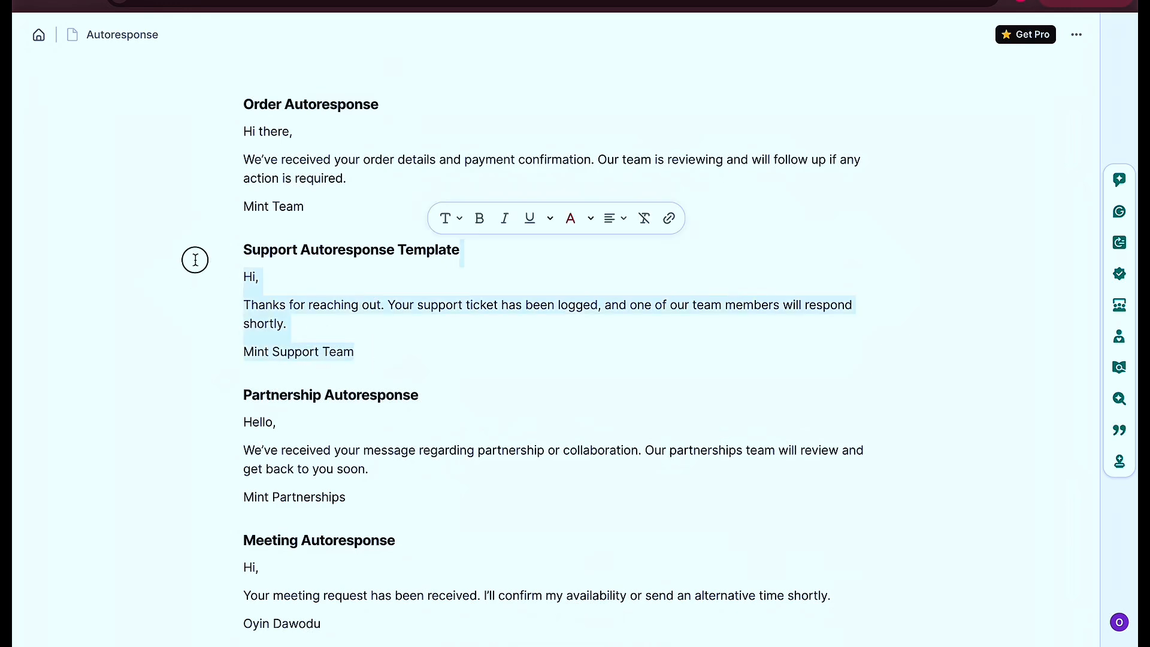
- Back in Gmail, replace the draft's body with the copied support reply and remove the blank line above "Hi,"
click(335, 1)
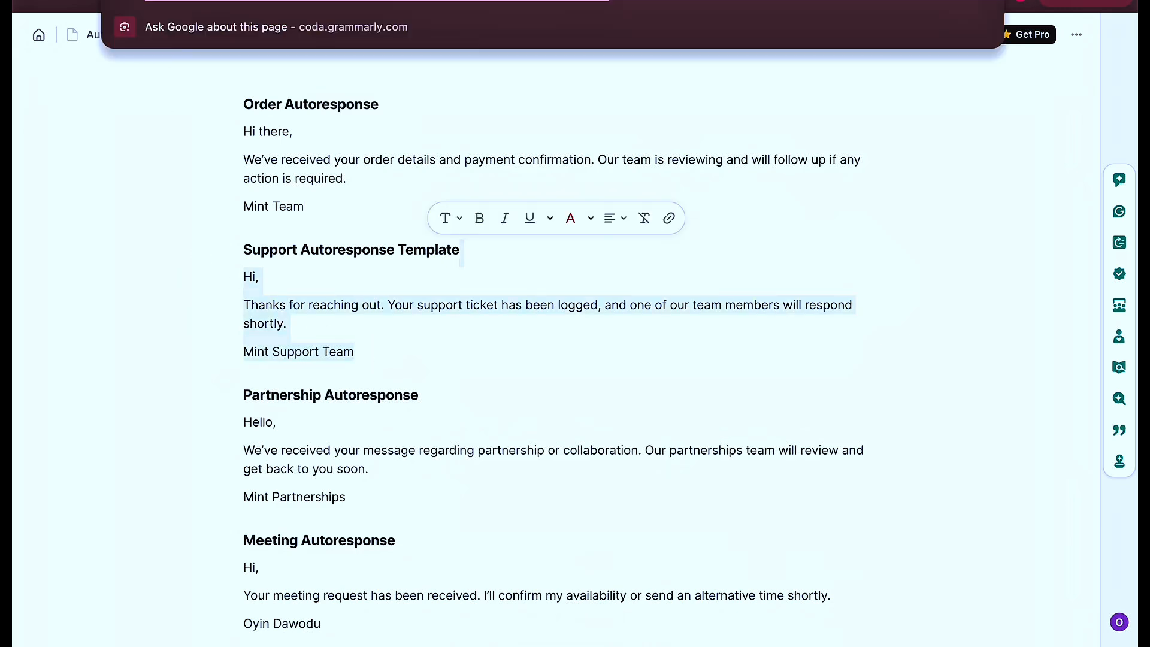
click(287, 1)
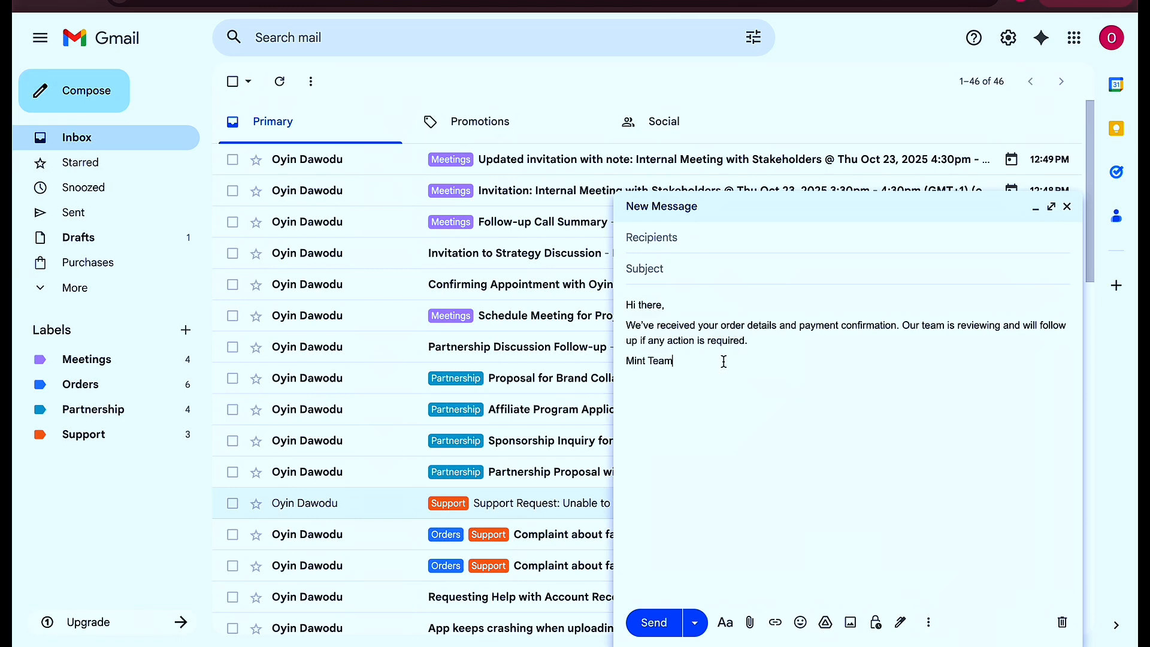
key(ctrl+a)
key(BackSpace)
key(ctrl+v)
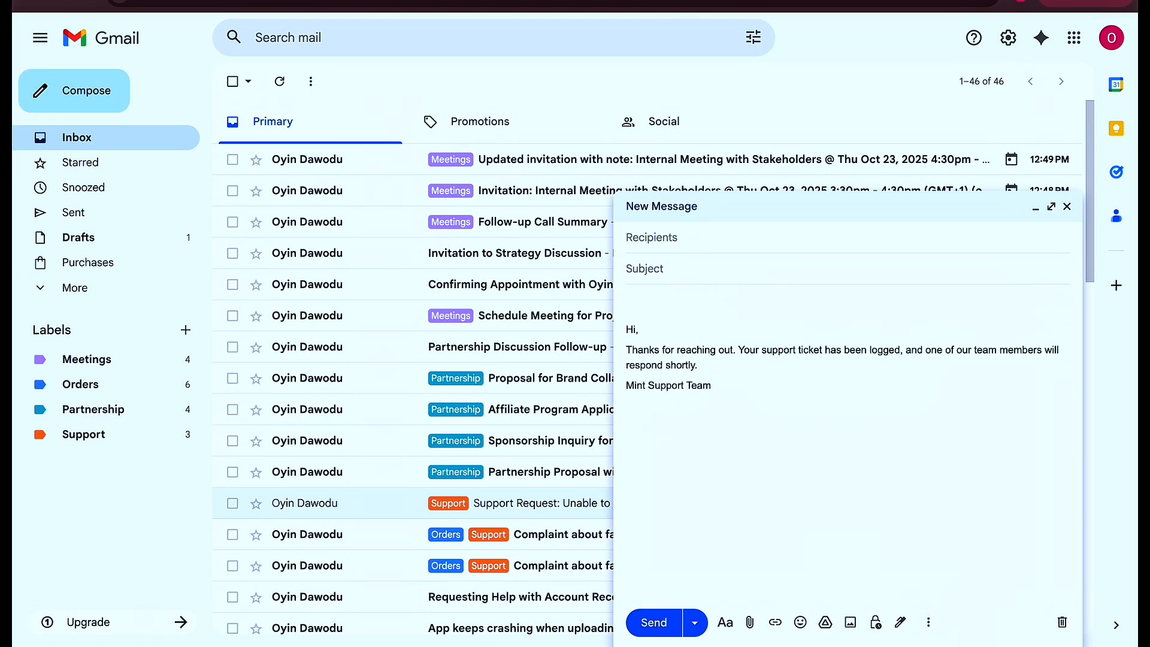
click(627, 328)
key(BackSpace)
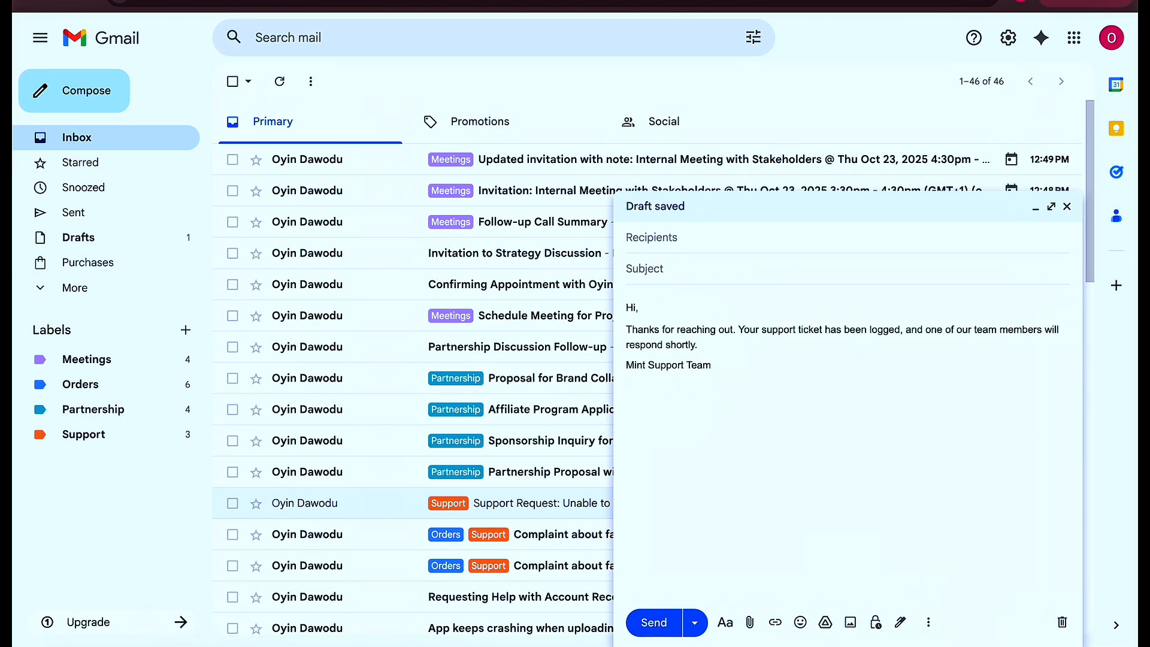
- Save the support reply draft as a new template named Support
click(925, 621)
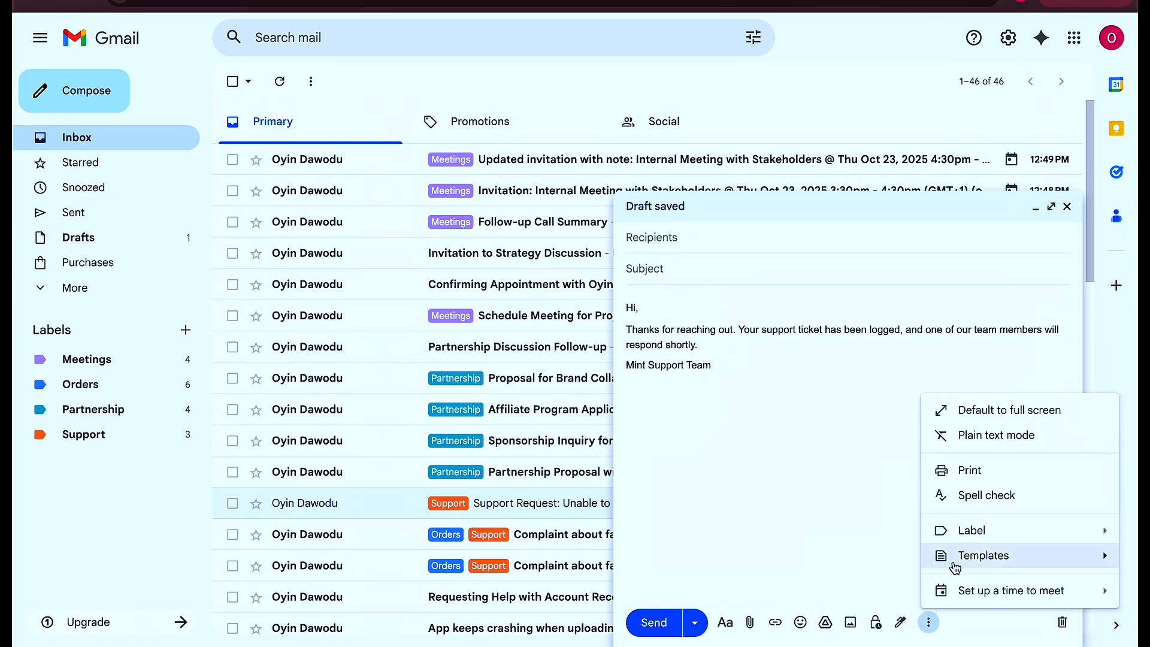
mouse_move(954, 557)
mouse_move(829, 525)
click(617, 580)
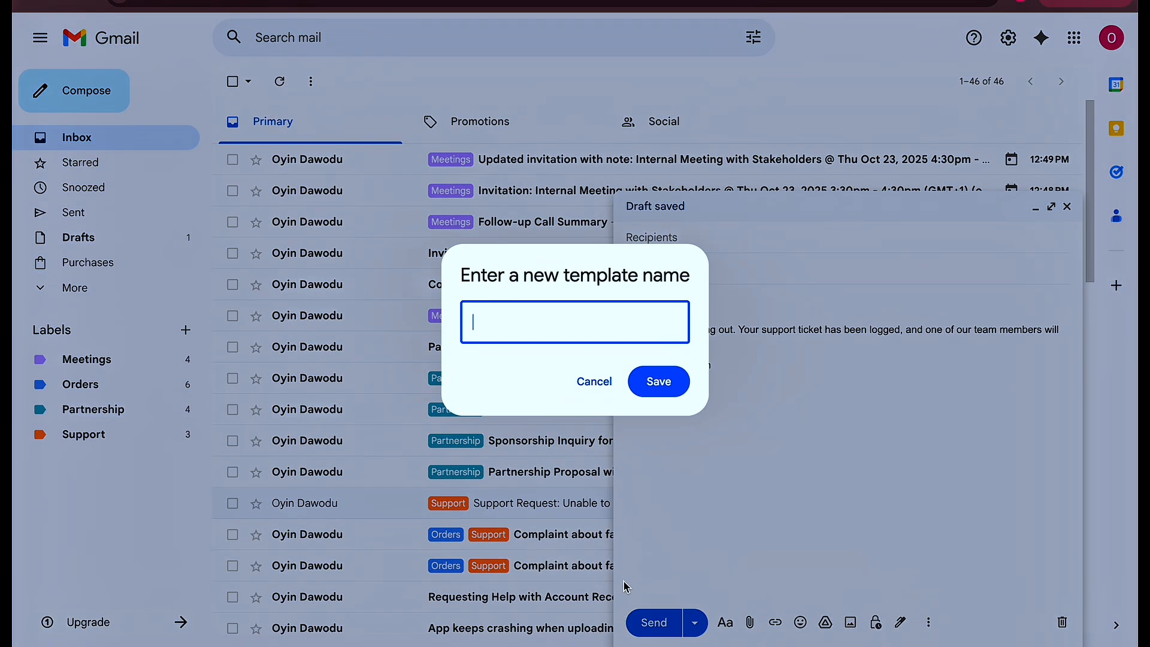
text(pport)
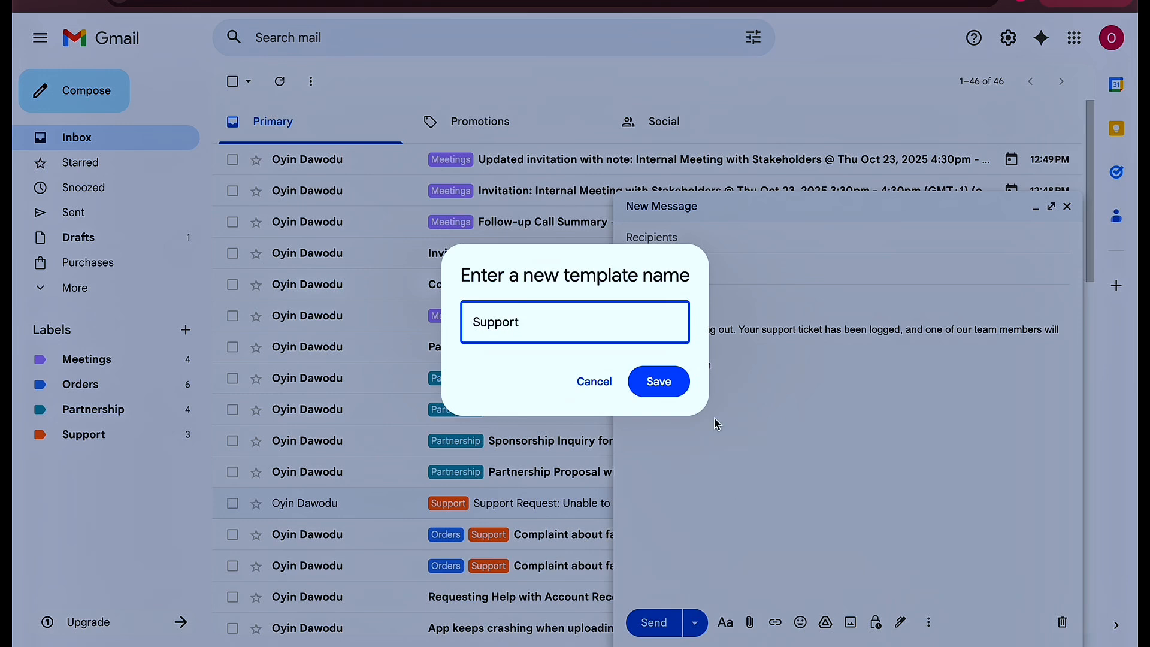
click(672, 385)
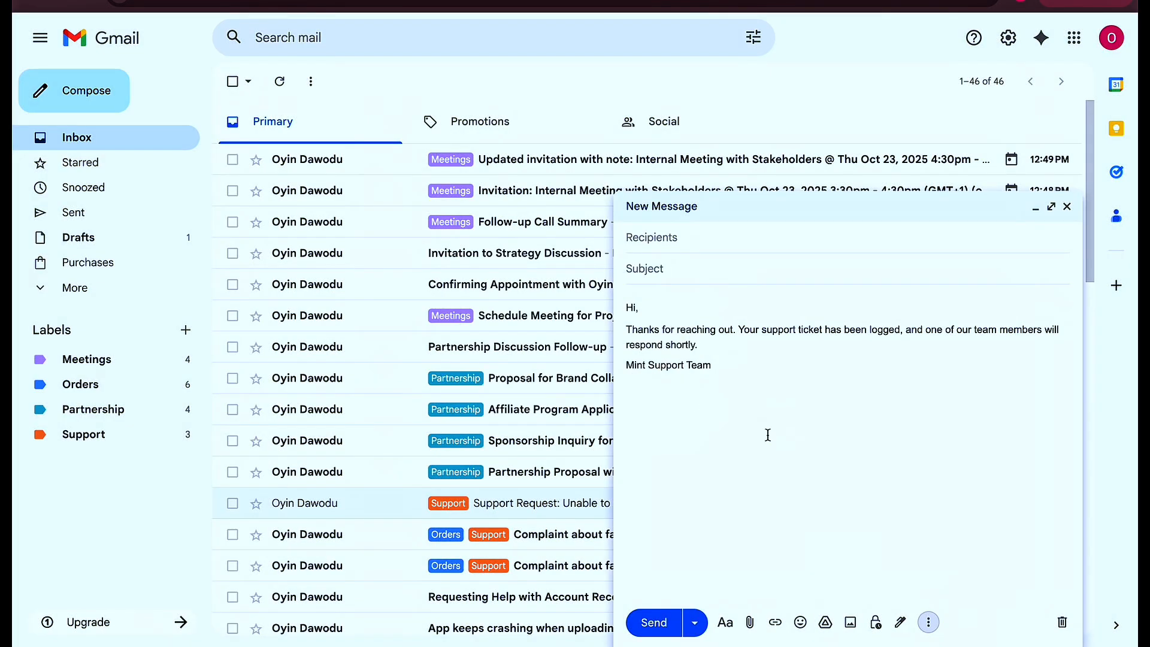
- Delete the whole support reply from the message body
click(782, 365)
key(ctrl+a)
key(BackSpace)
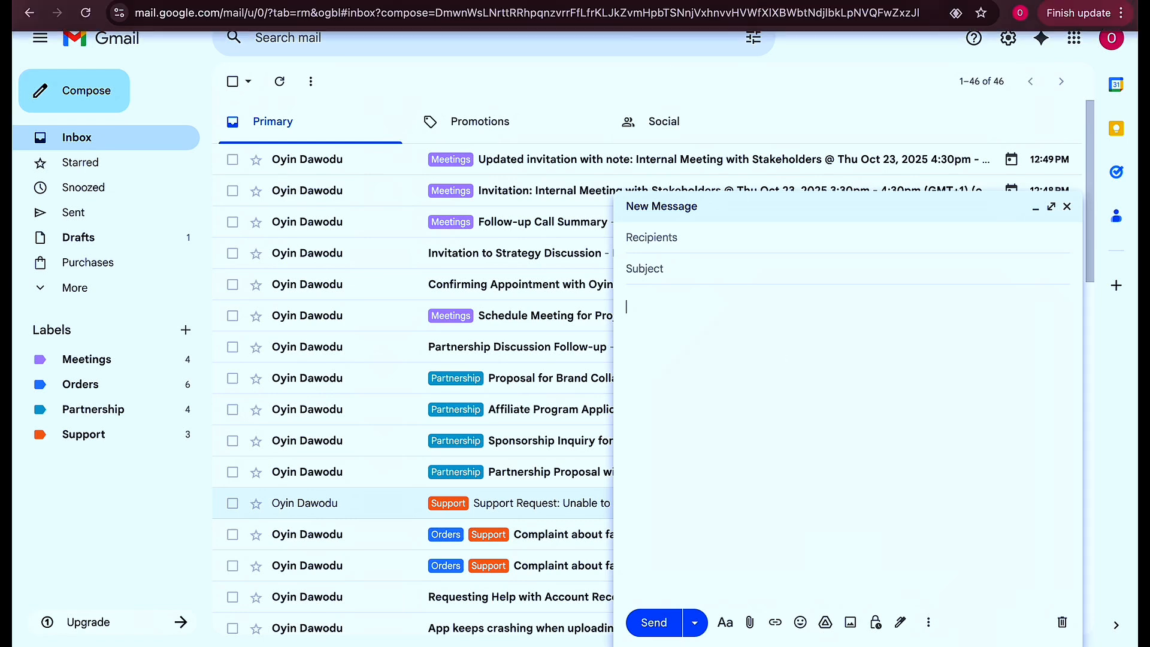
- In the Autoresponse document, copy the Partnership Autoresponse text from "Hello," through "Mint Partnerships"
click(300, 2)
click(462, 1)
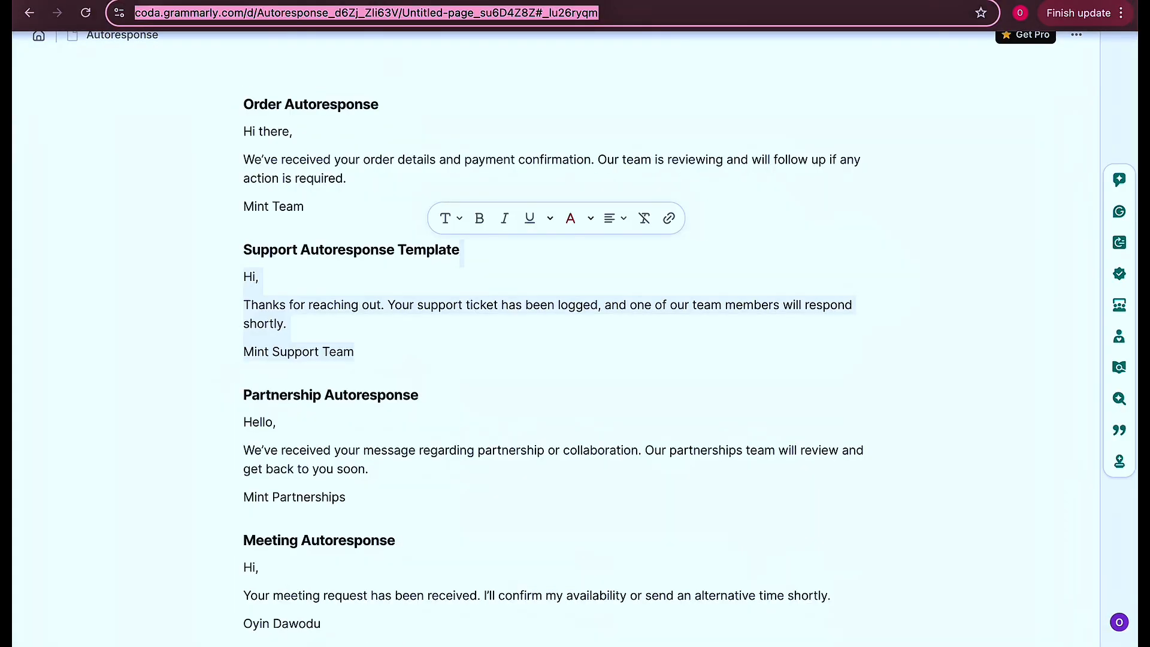
scroll(362, 431, down, 1)
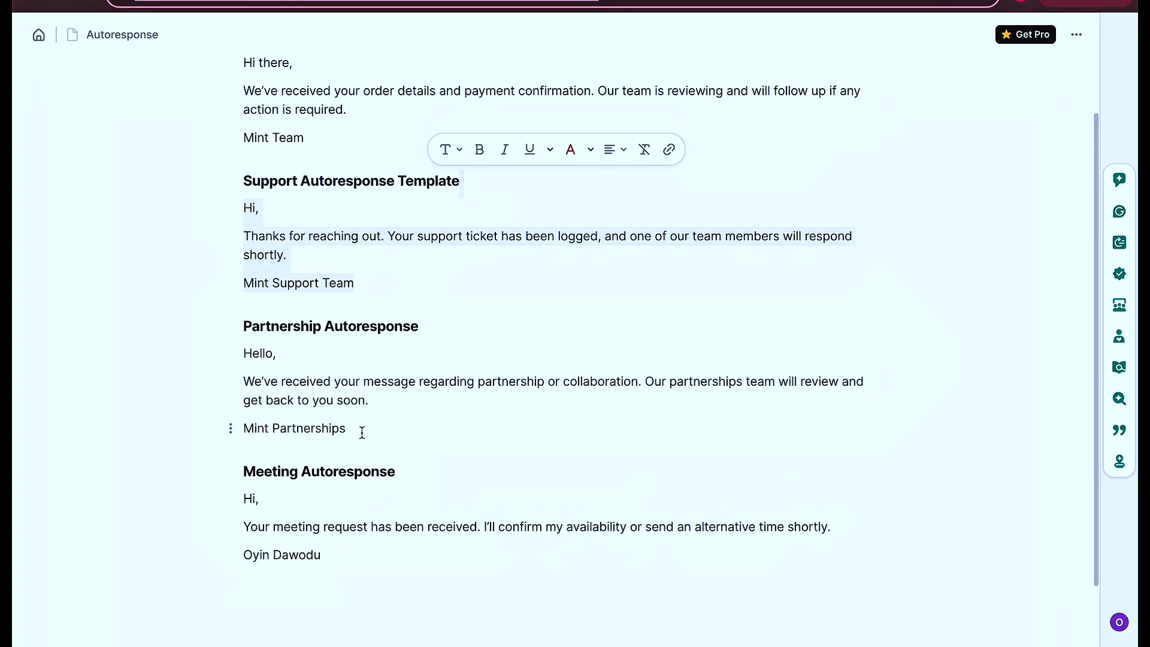
click(360, 424)
drag(360, 424, 236, 342)
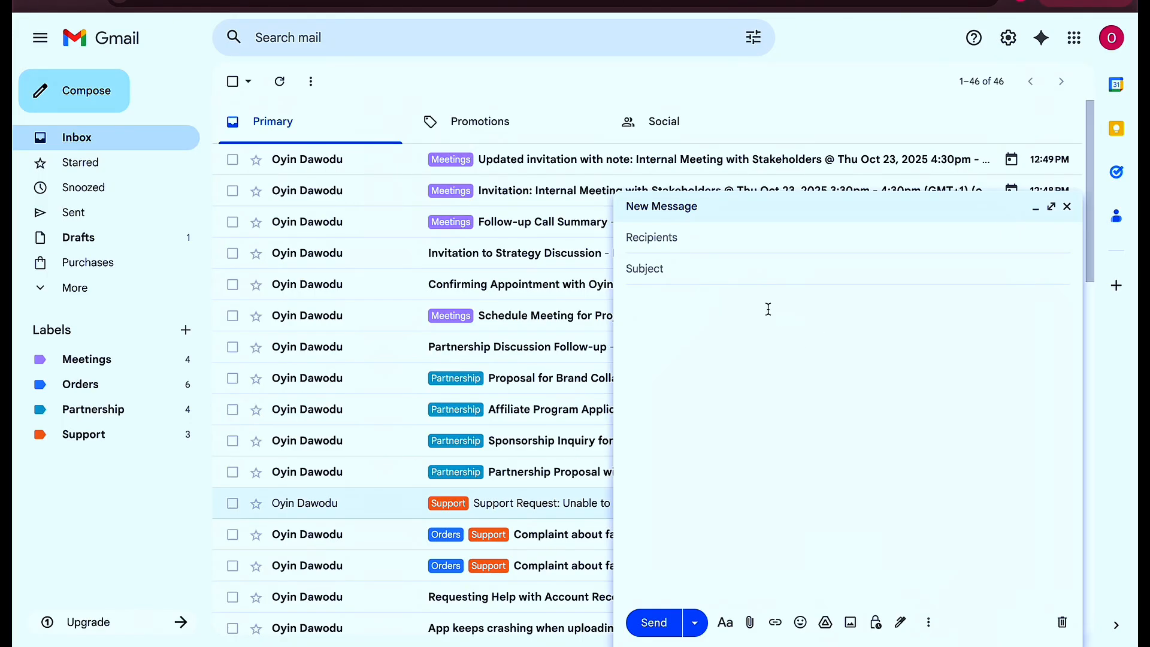
- Paste the copied partnership reply into the empty message body in Gmail
click(768, 309)
key(ctrl+v)
key(ctrl+a)
key(ctrl+b)
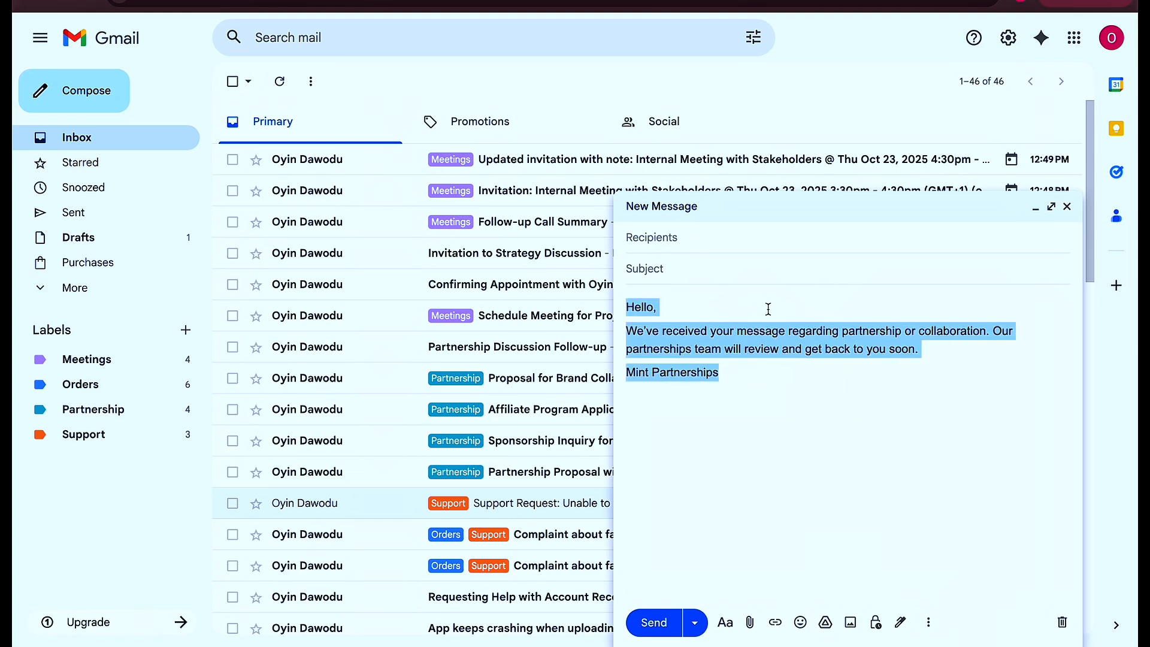
click(786, 378)
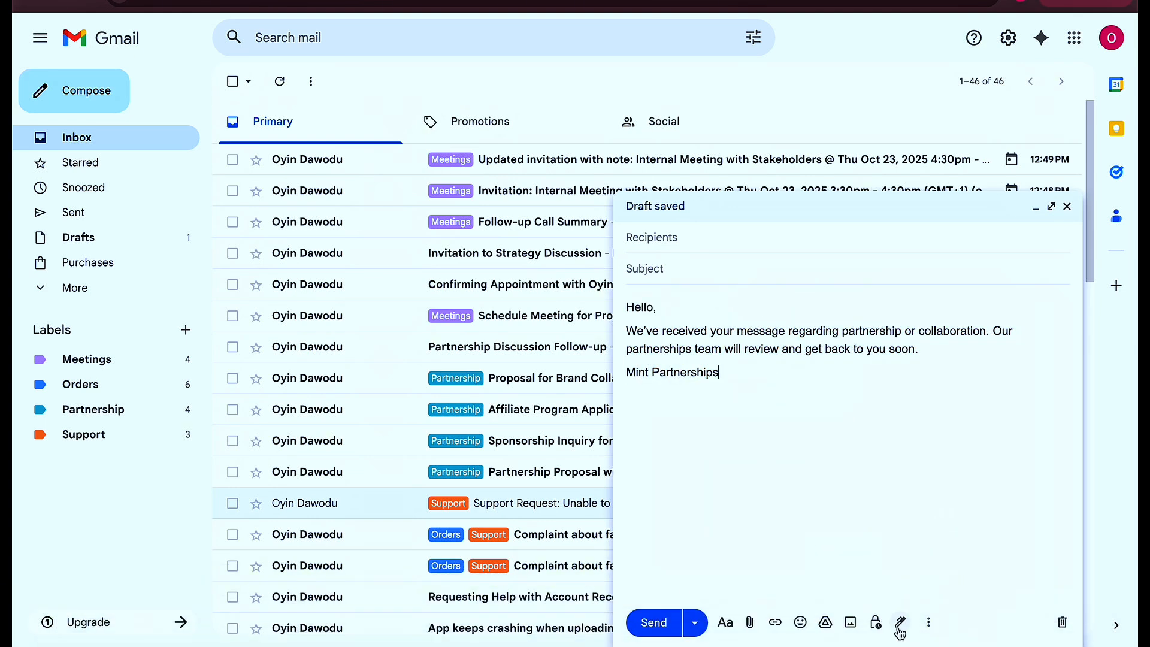
- Save the partnership reply draft as a new template named Partnership and clear the message body
click(926, 623)
mouse_move(965, 552)
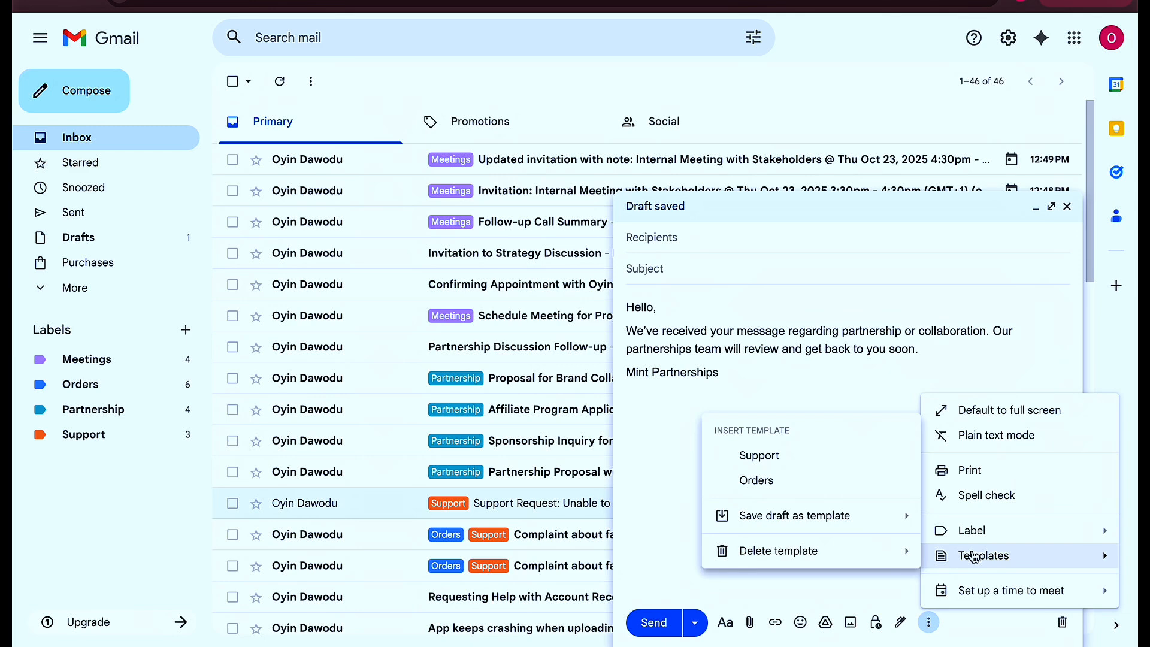
mouse_move(822, 519)
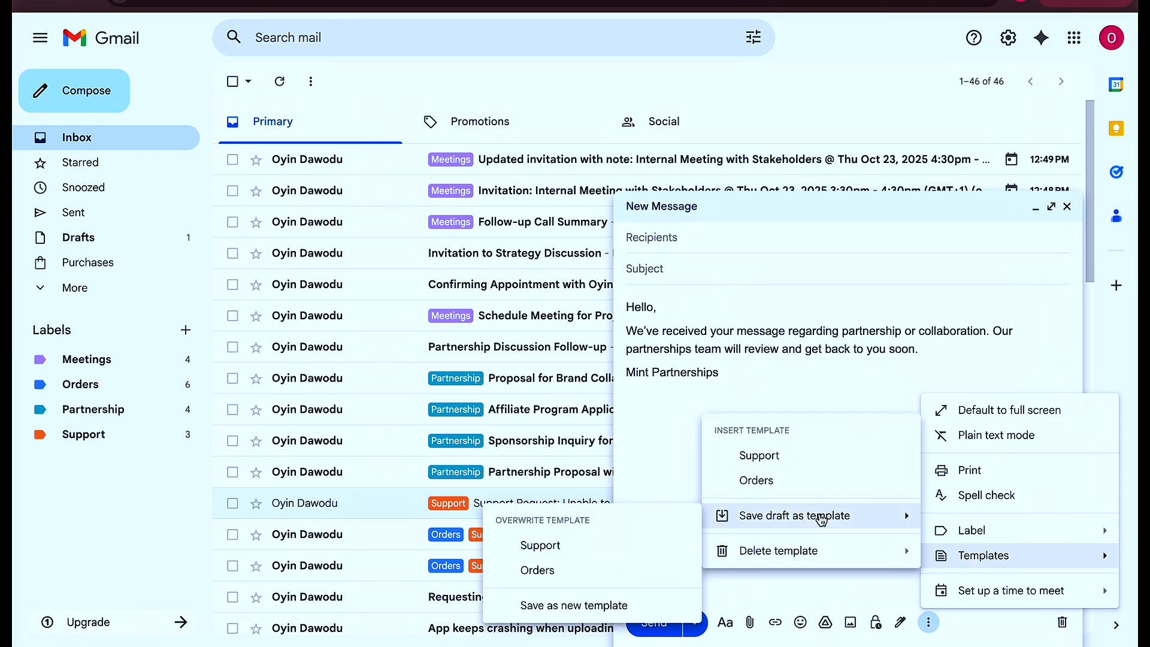
click(656, 599)
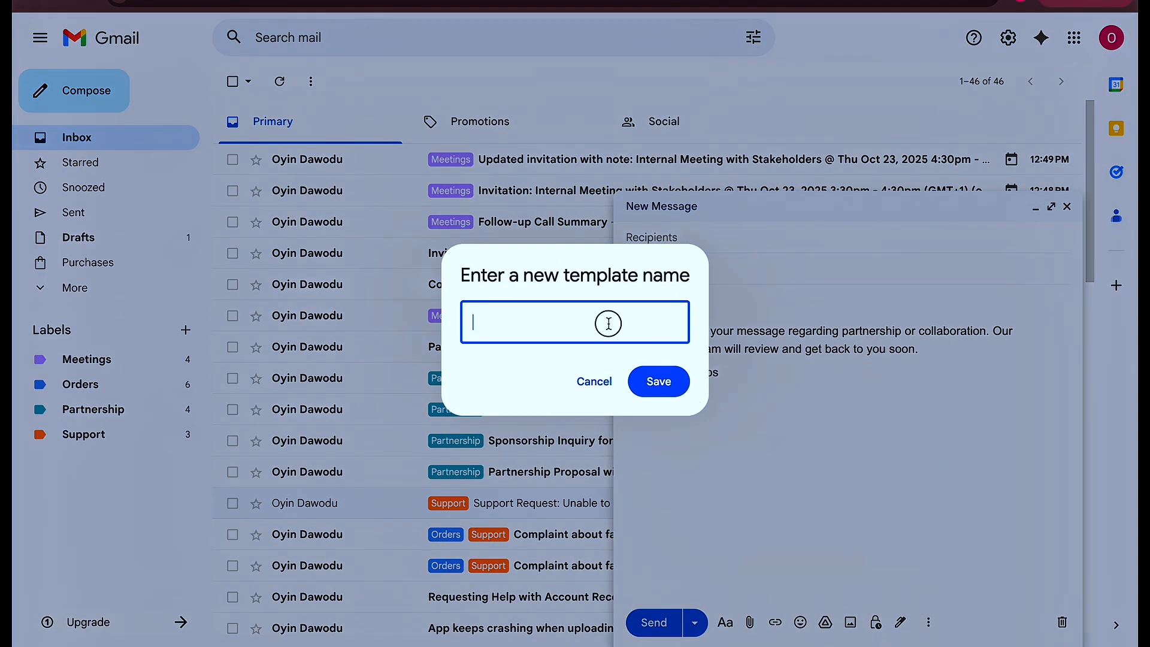
text(Partnership)
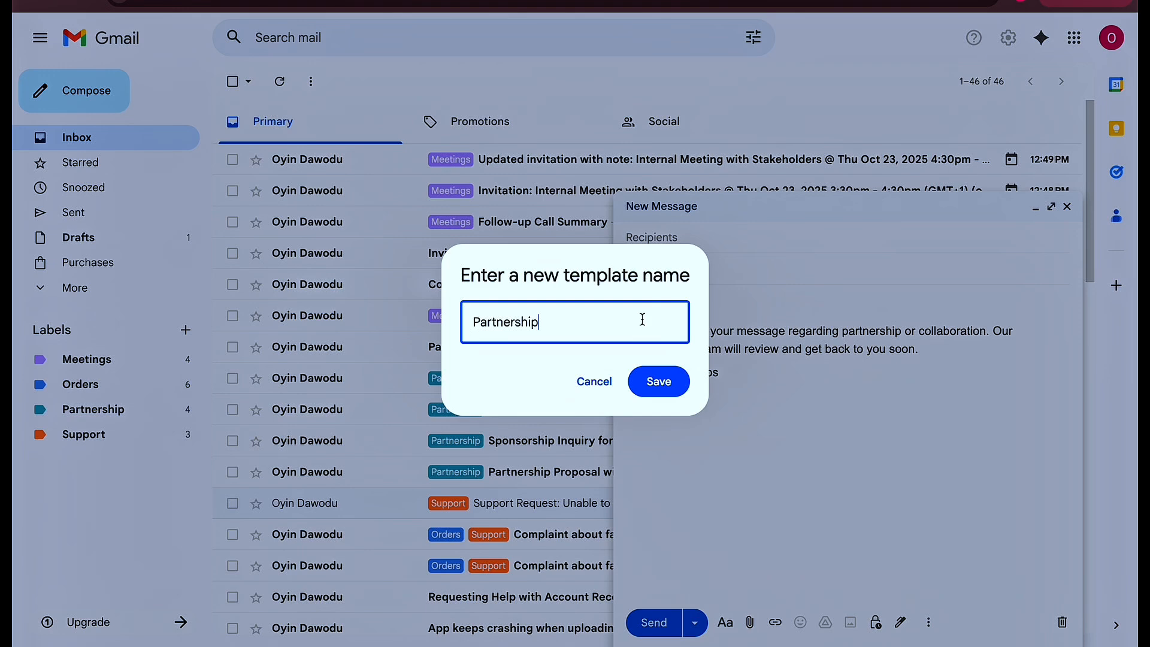
click(658, 381)
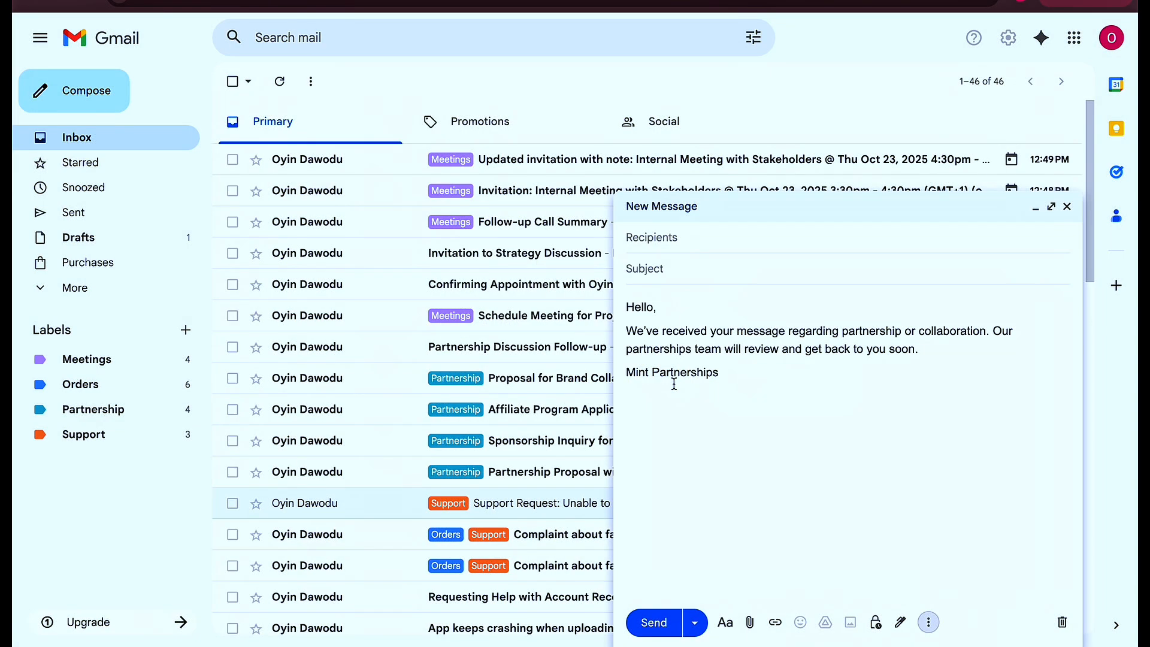
drag(719, 372, 605, 257)
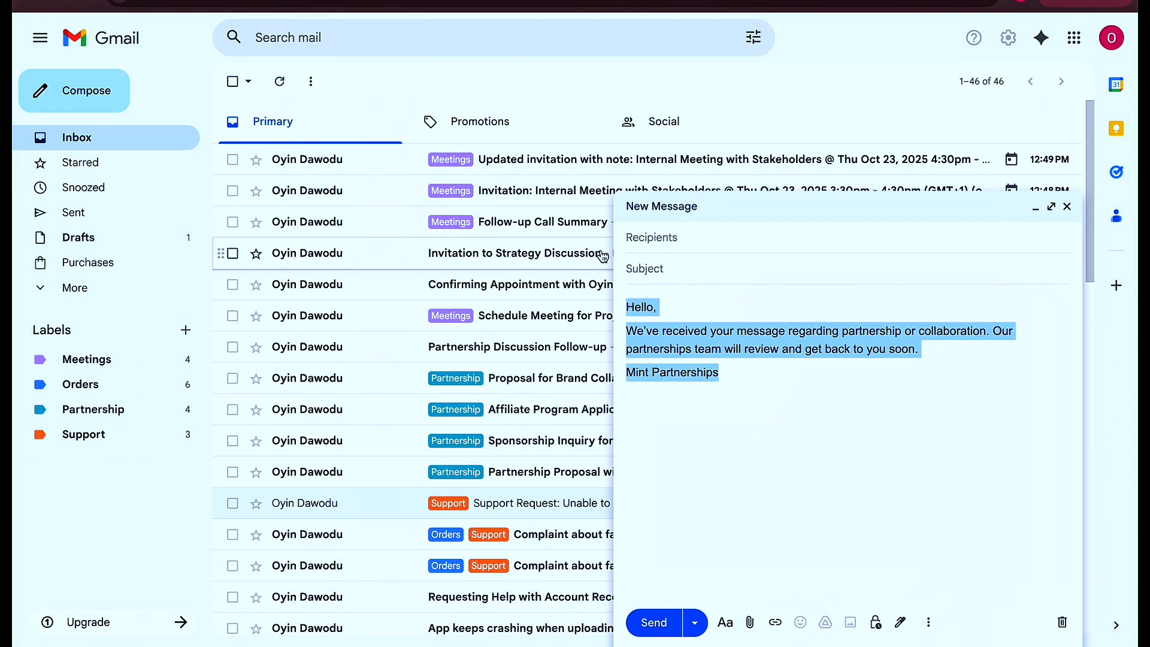
key(BackSpace)
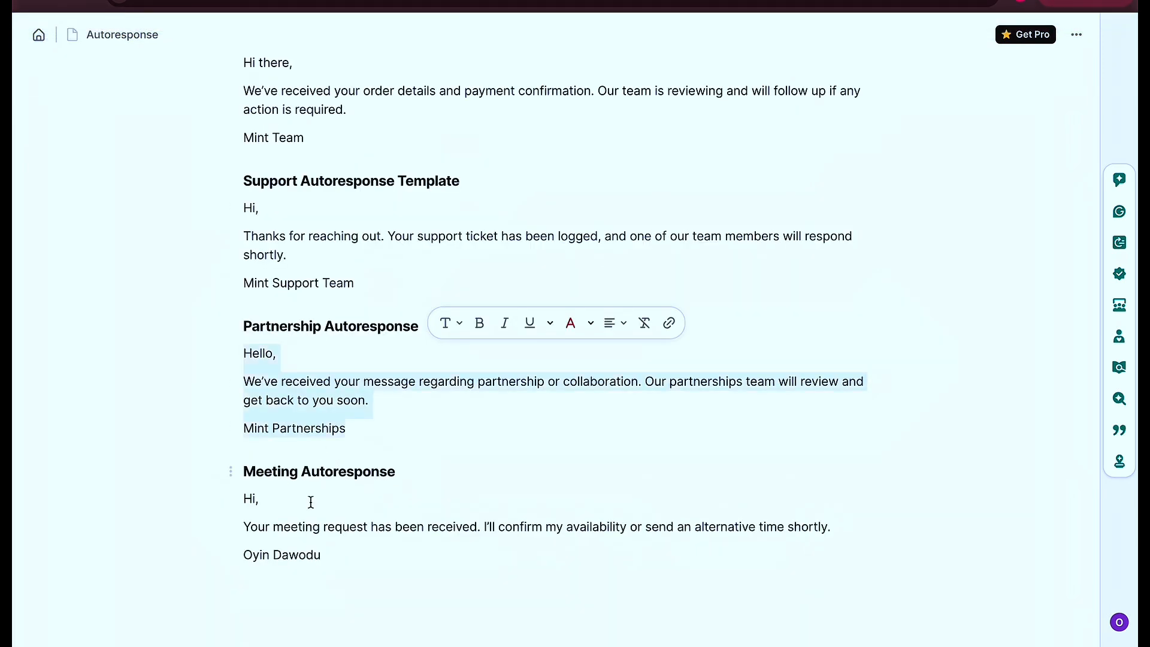
- Copy the Meeting Autoresponse text from "Hi," through the sender's signature name
click(335, 558)
drag(335, 558, 244, 495)
key(ctrl+c)
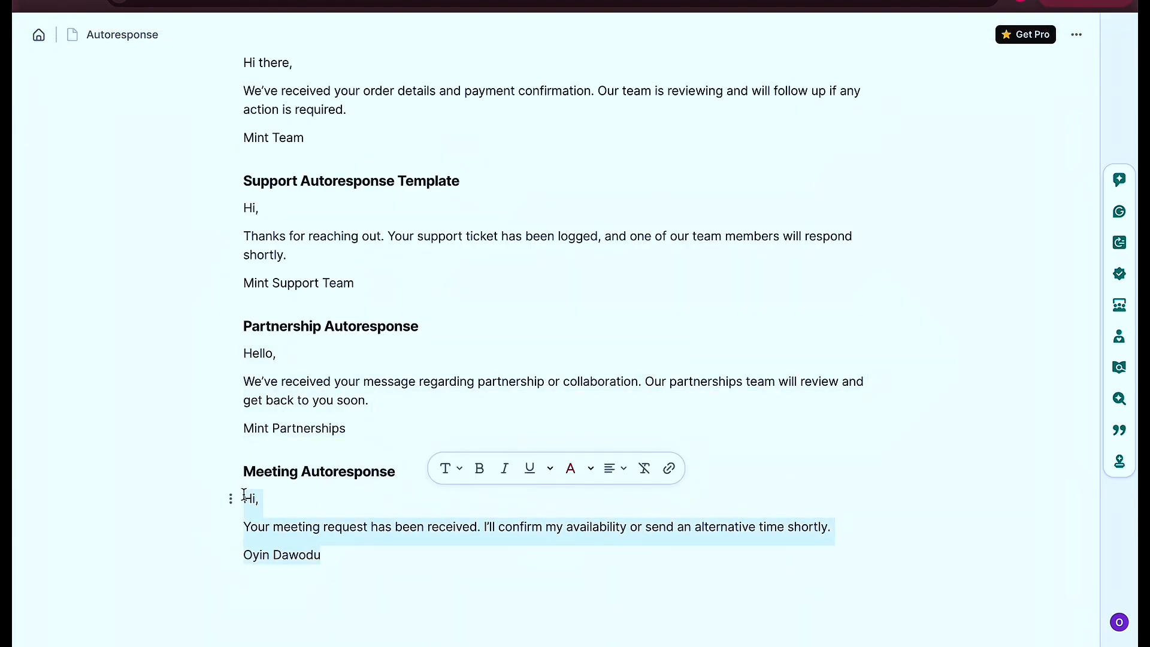
- Switch to Gmail and paste the copied meeting reply into the empty body of the new message
click(308, 1)
click(693, 313)
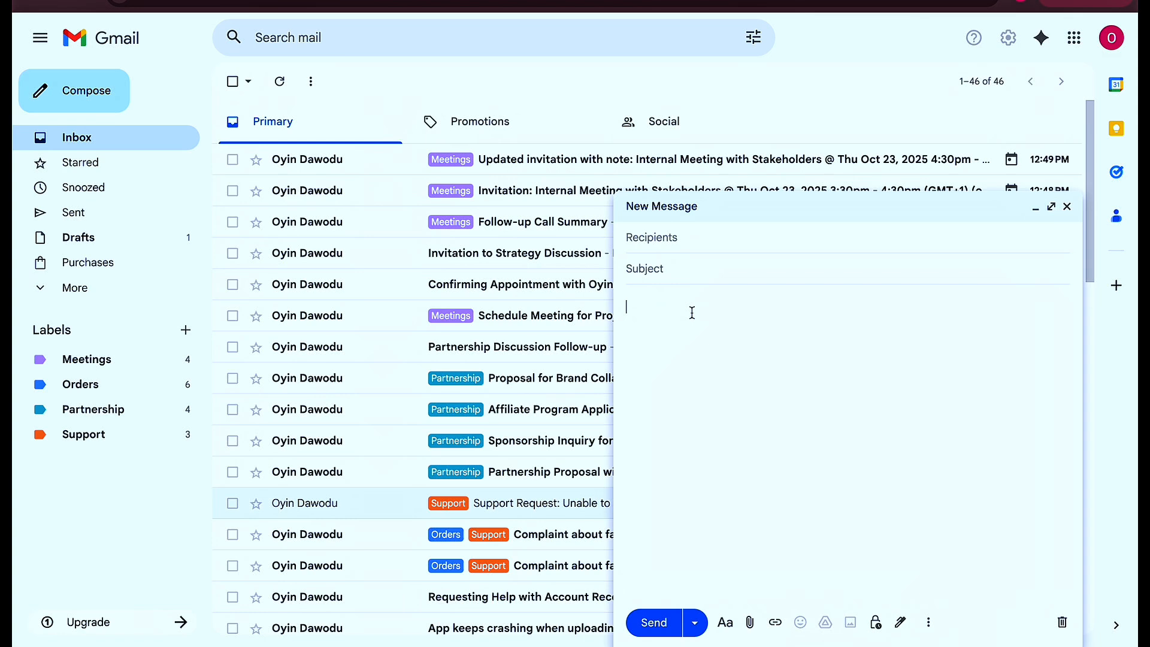
key(ctrl+v)
key(ctrl+a)
key(ctrl+b)
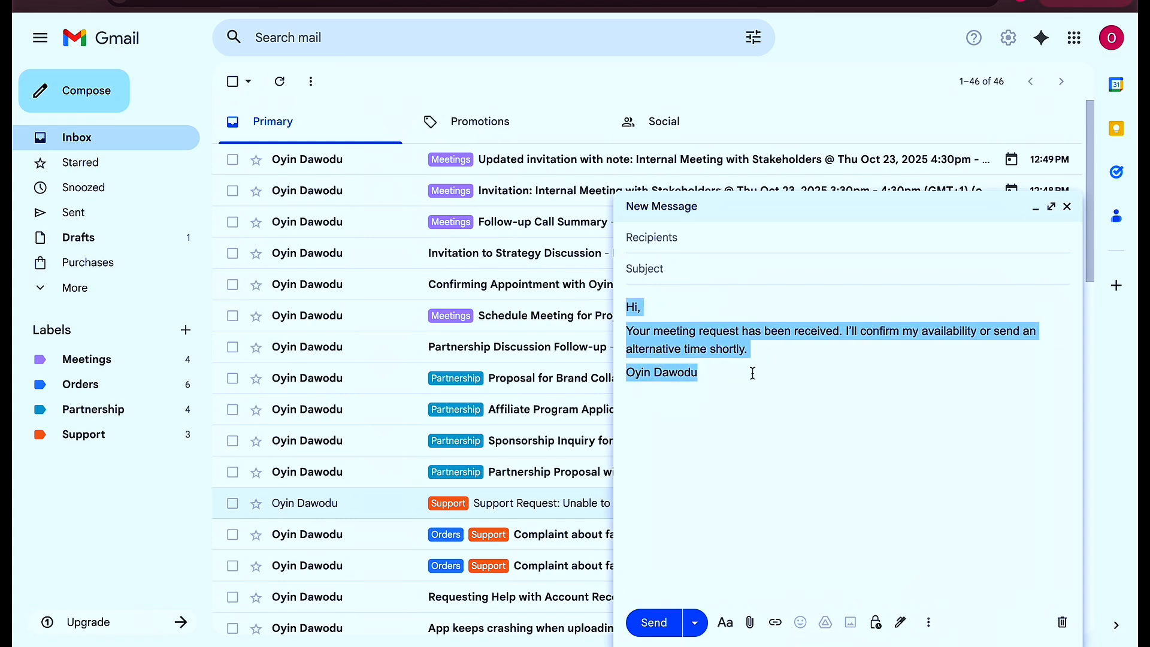
click(756, 381)
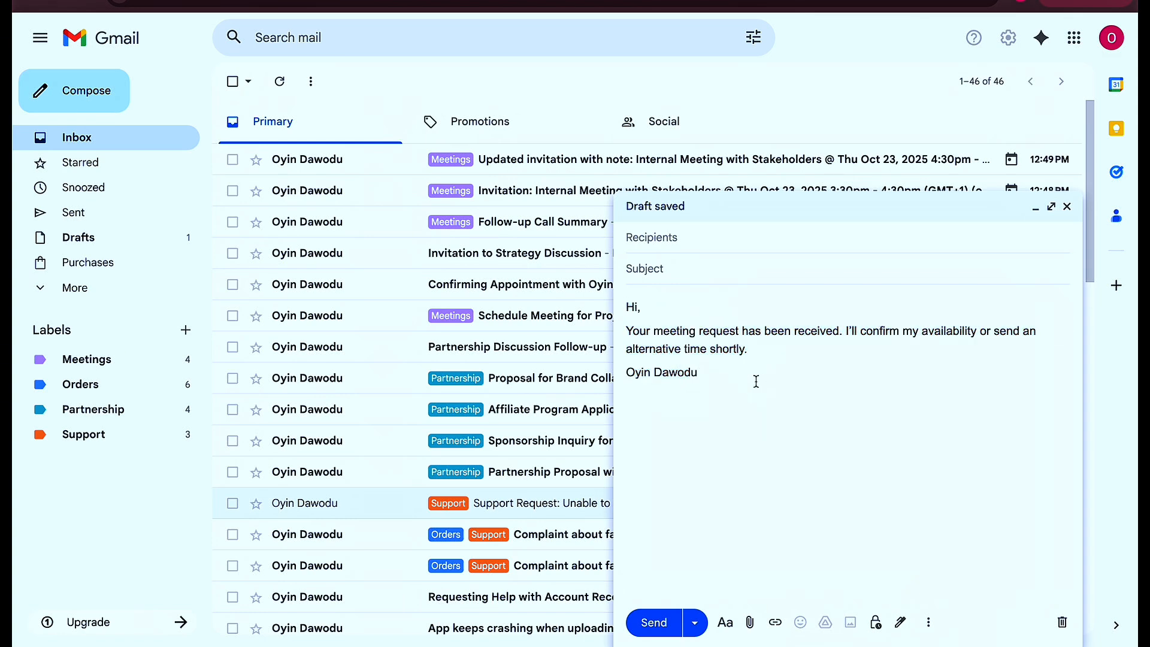
- Save the meeting reply draft as a new template named Meeting
click(929, 623)
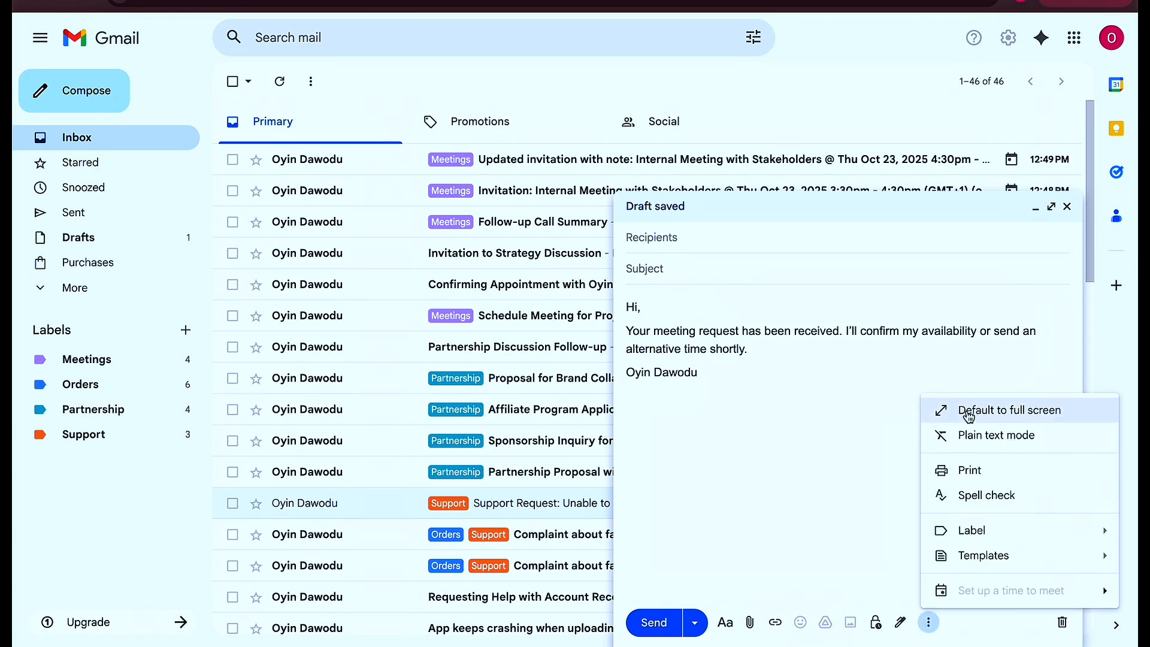
mouse_move(958, 553)
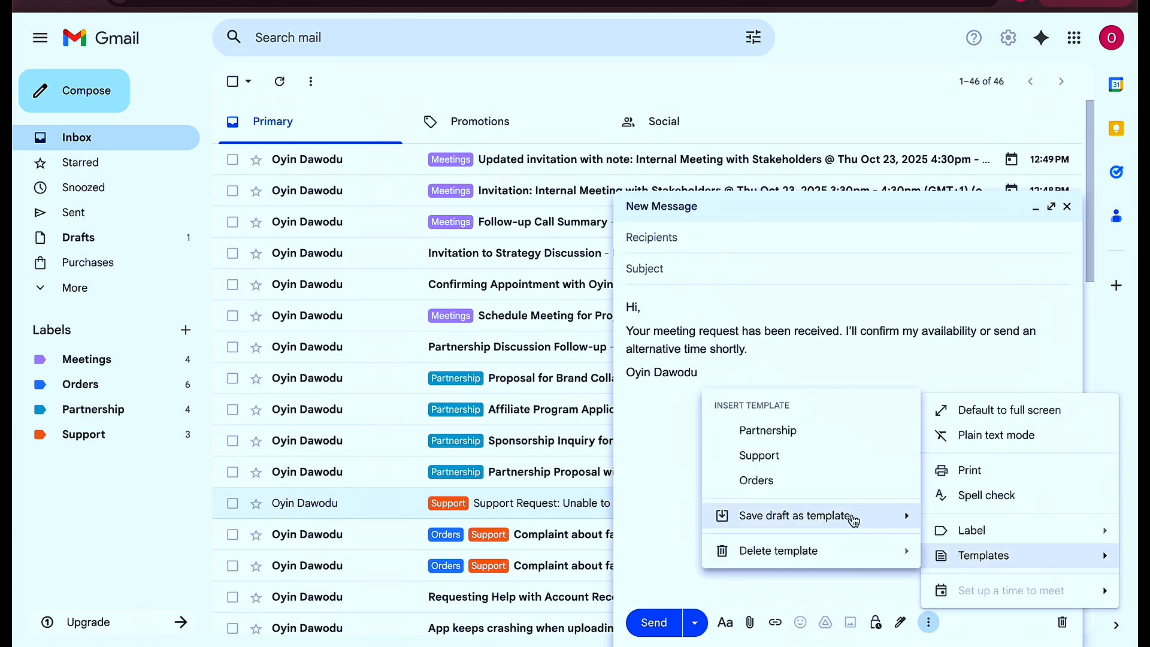
mouse_move(854, 520)
click(646, 510)
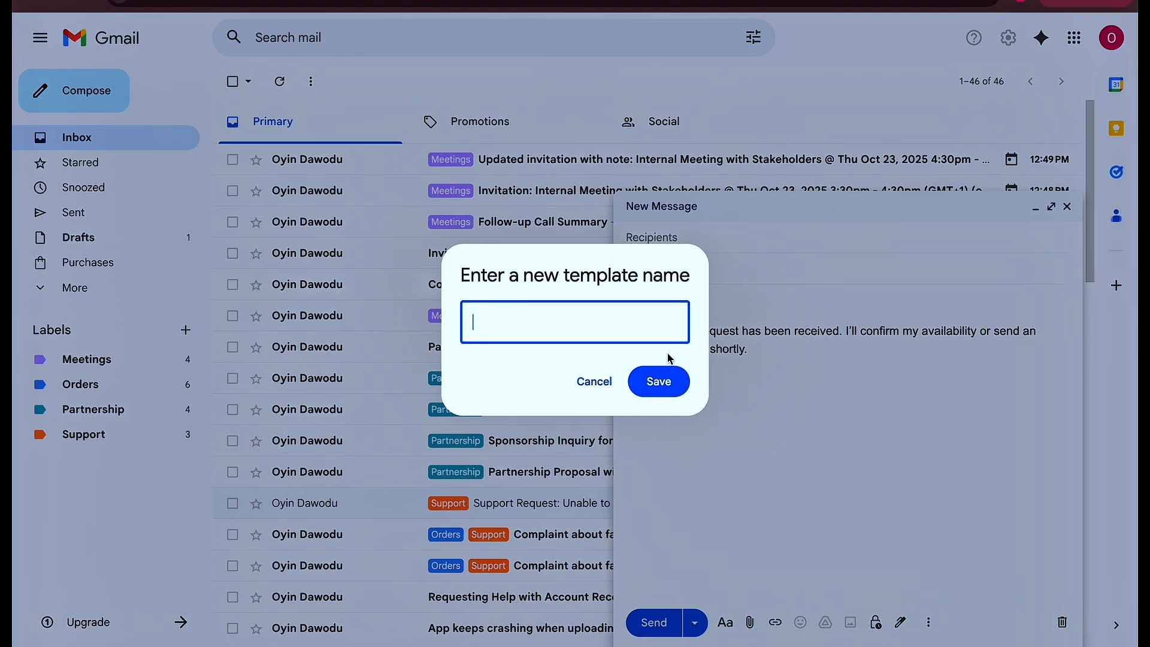
text(Me)
click(660, 381)
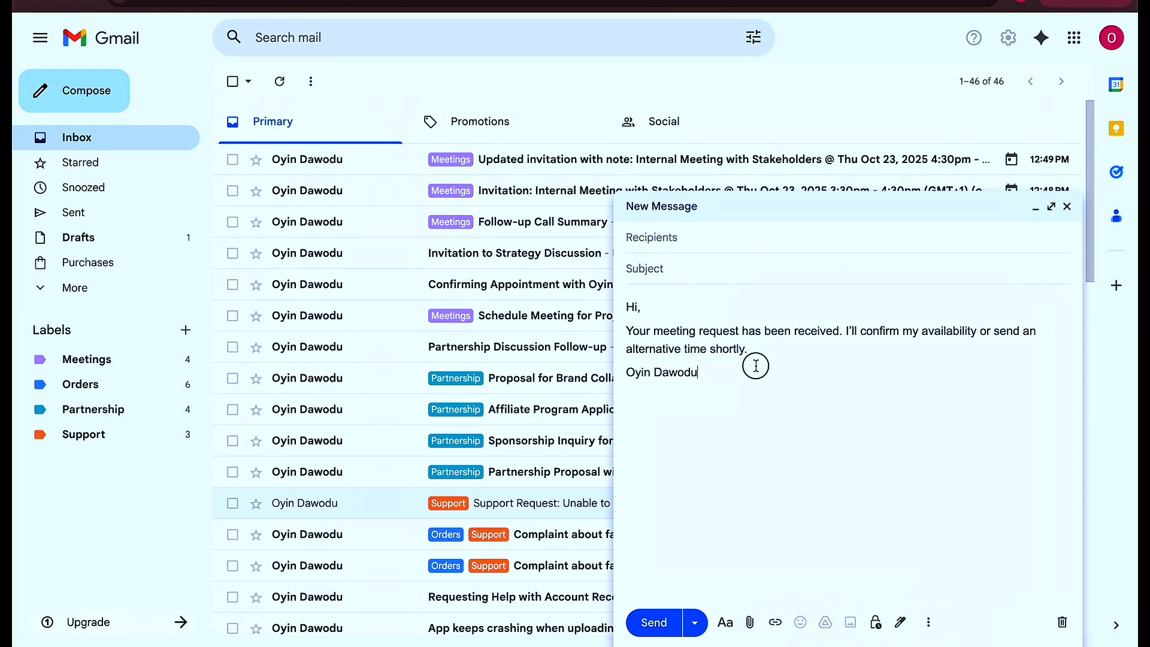
- Delete the meeting reply from the message body and close the new message
drag(755, 362, 629, 308)
key(BackSpace)
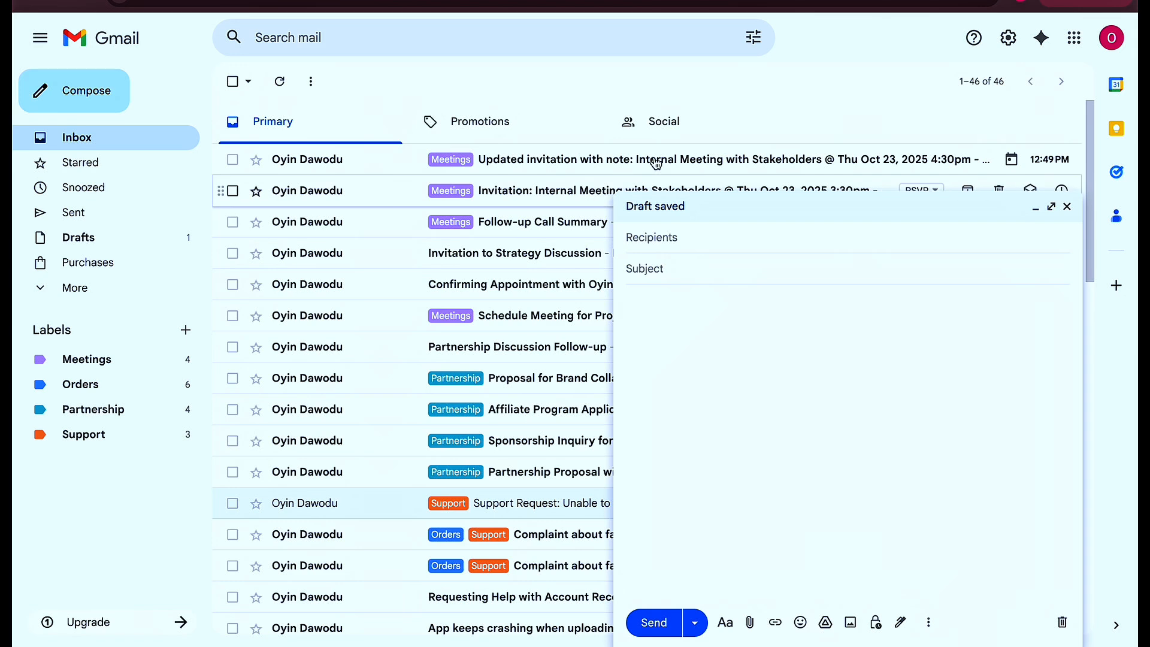
click(1057, 207)
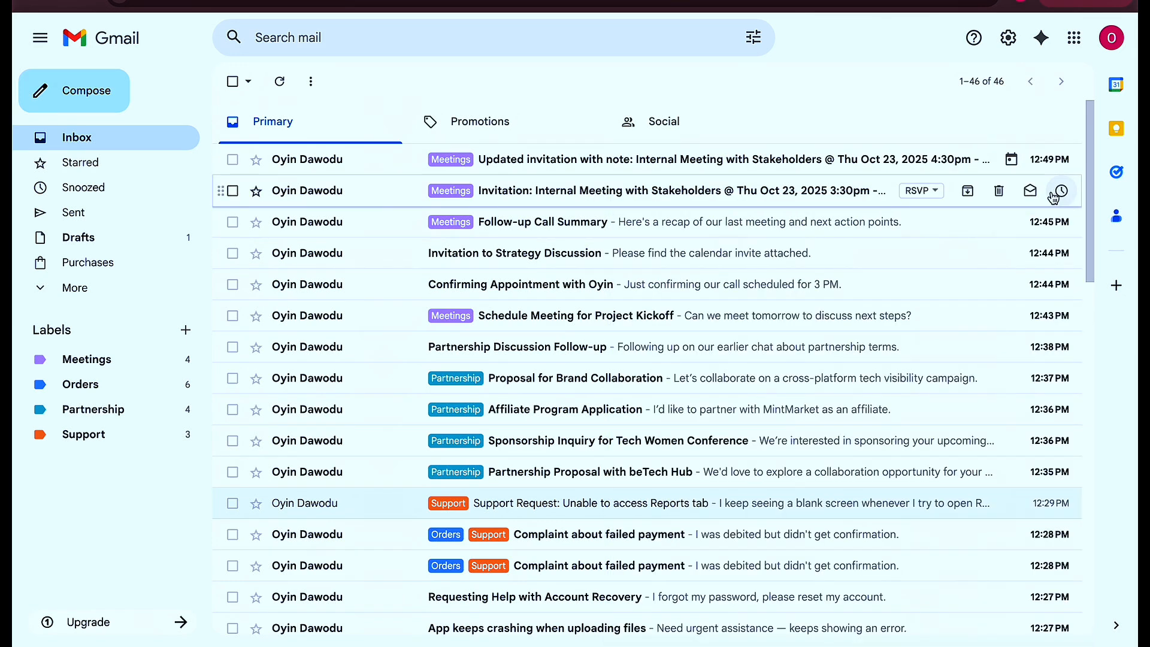
- Open the first "Complaint about failed payment" email under the Orders label and start a reply to it
click(111, 362)
click(110, 388)
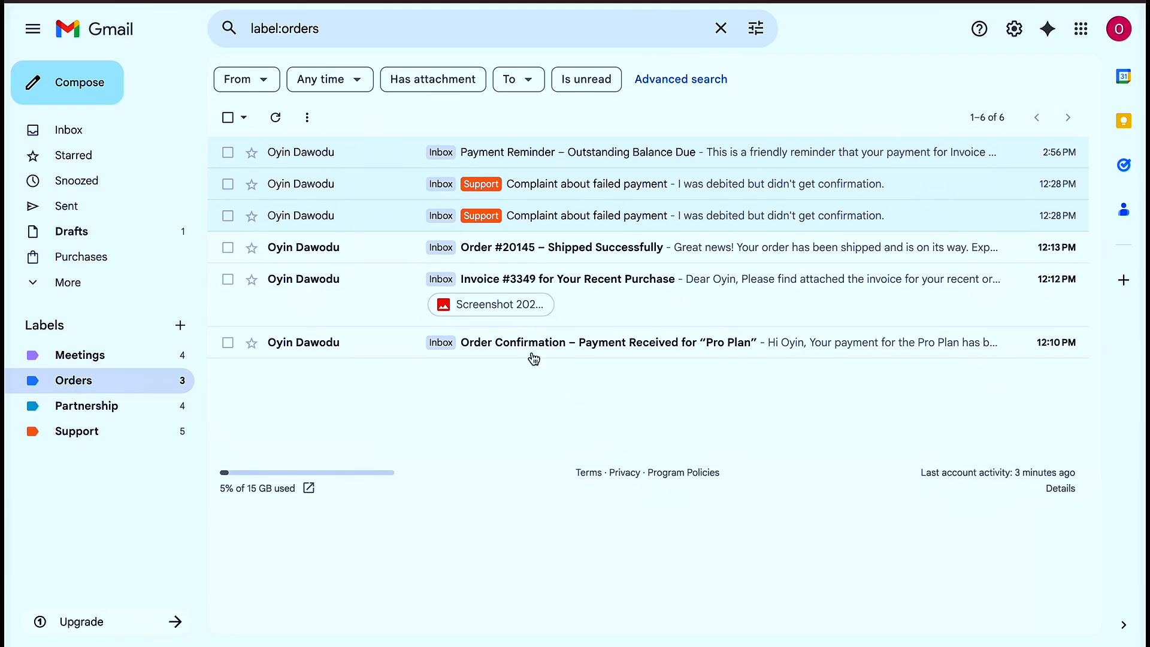
click(90, 354)
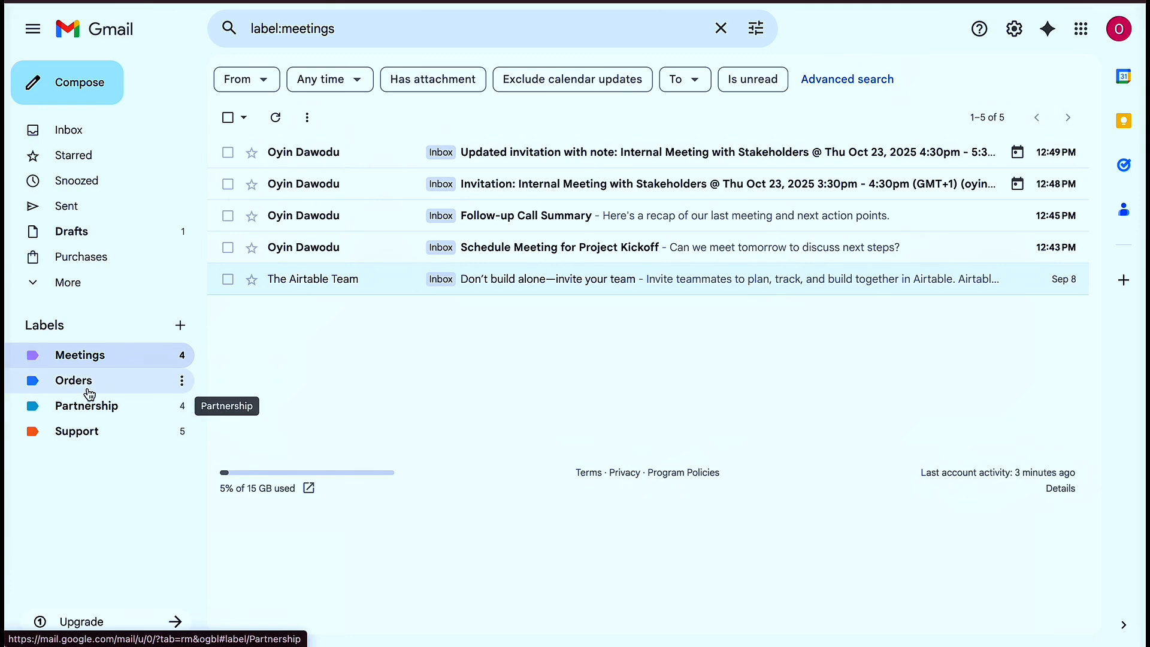
click(89, 388)
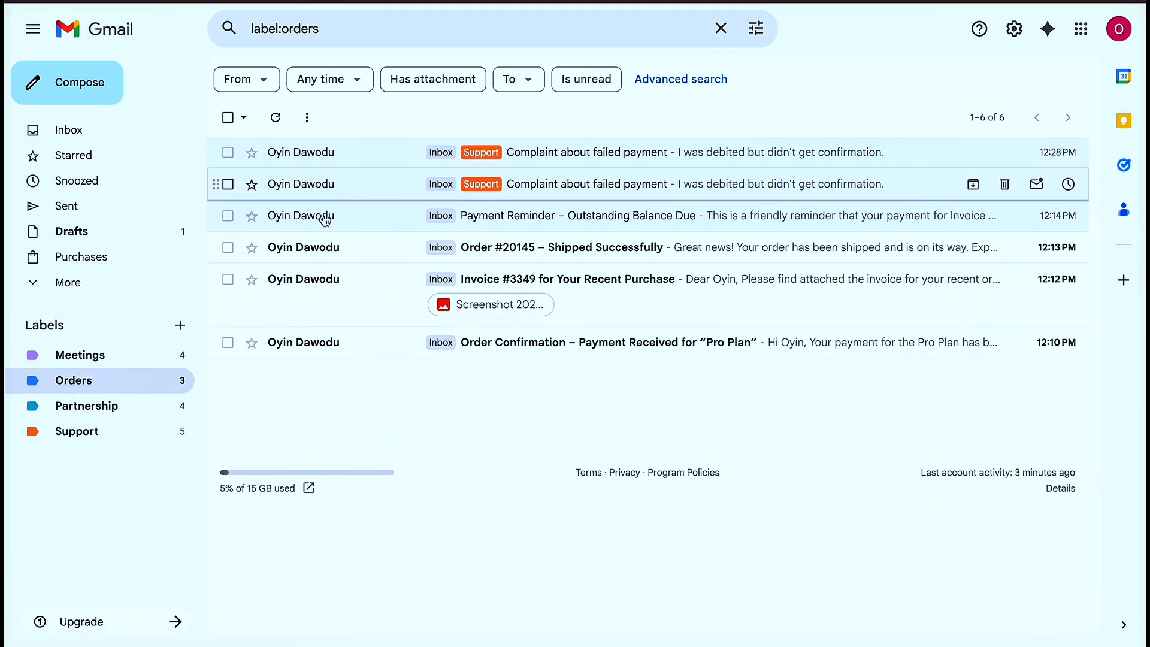
click(354, 154)
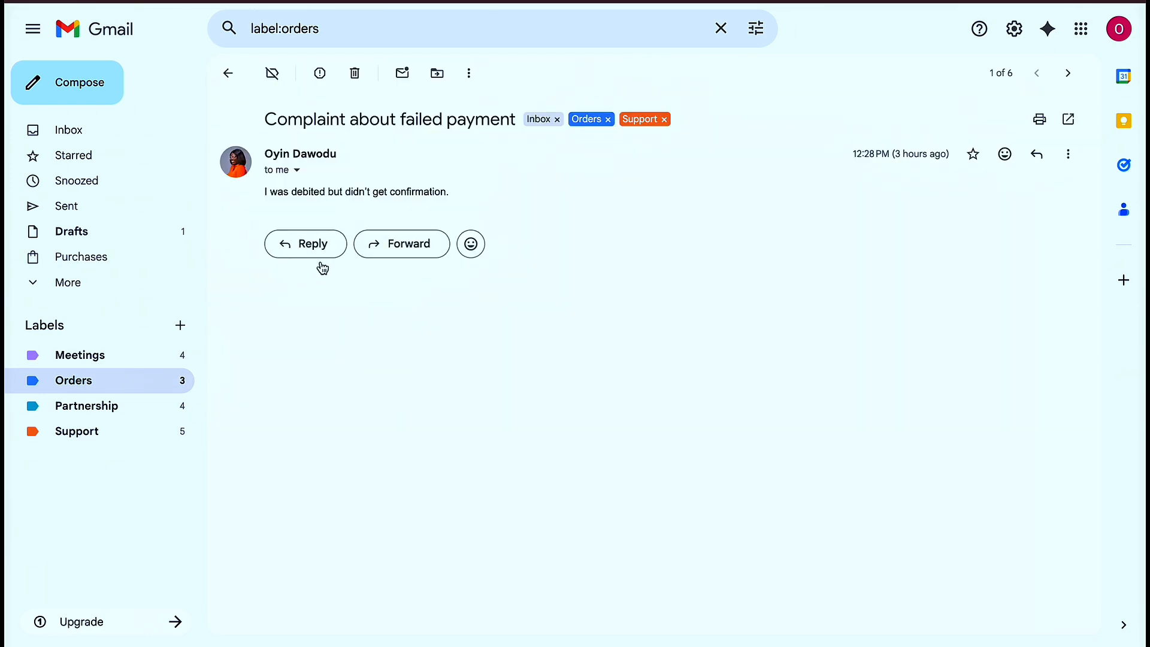
click(316, 255)
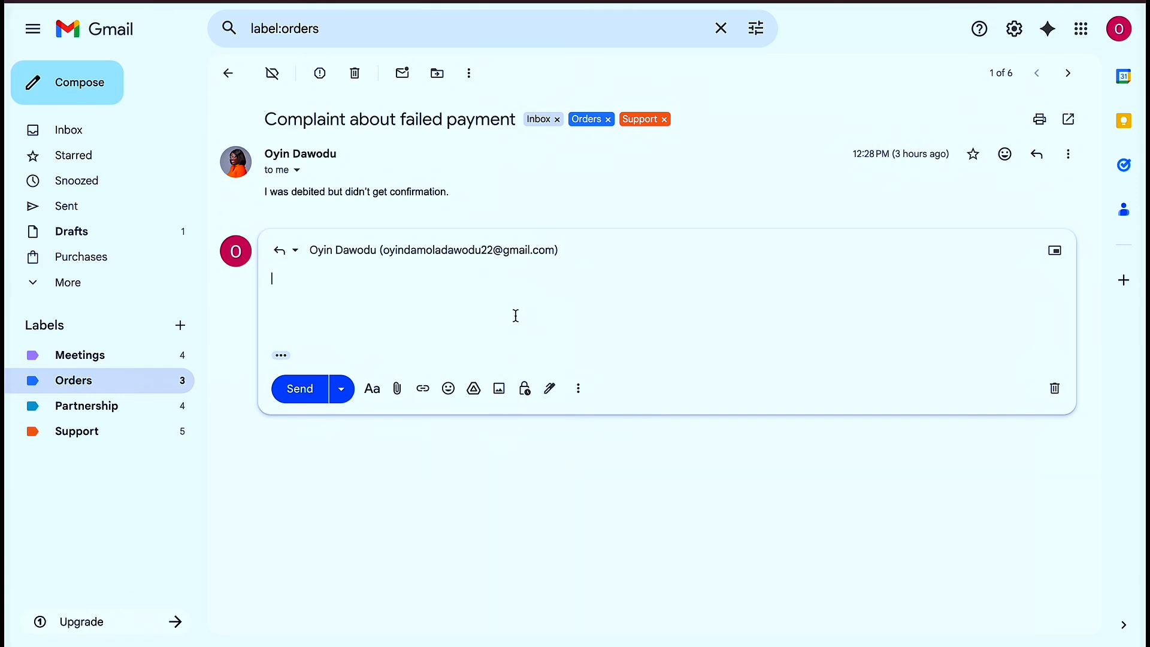
- Insert the Support template into the reply to the failed payment complaint and send it
click(579, 388)
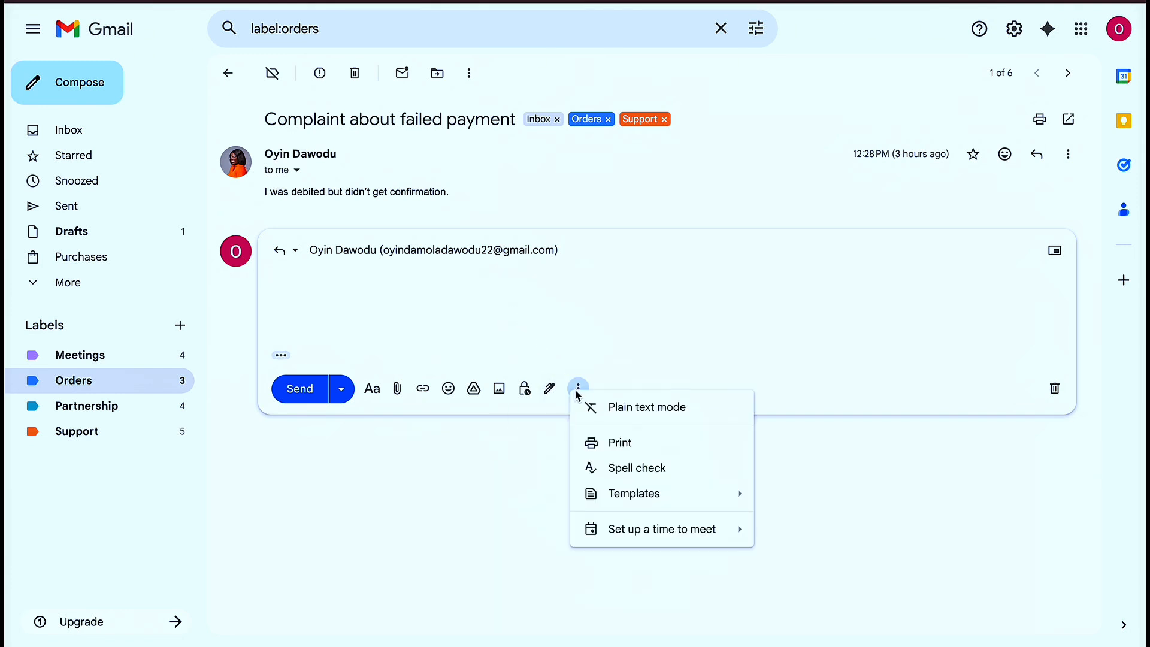
mouse_move(617, 495)
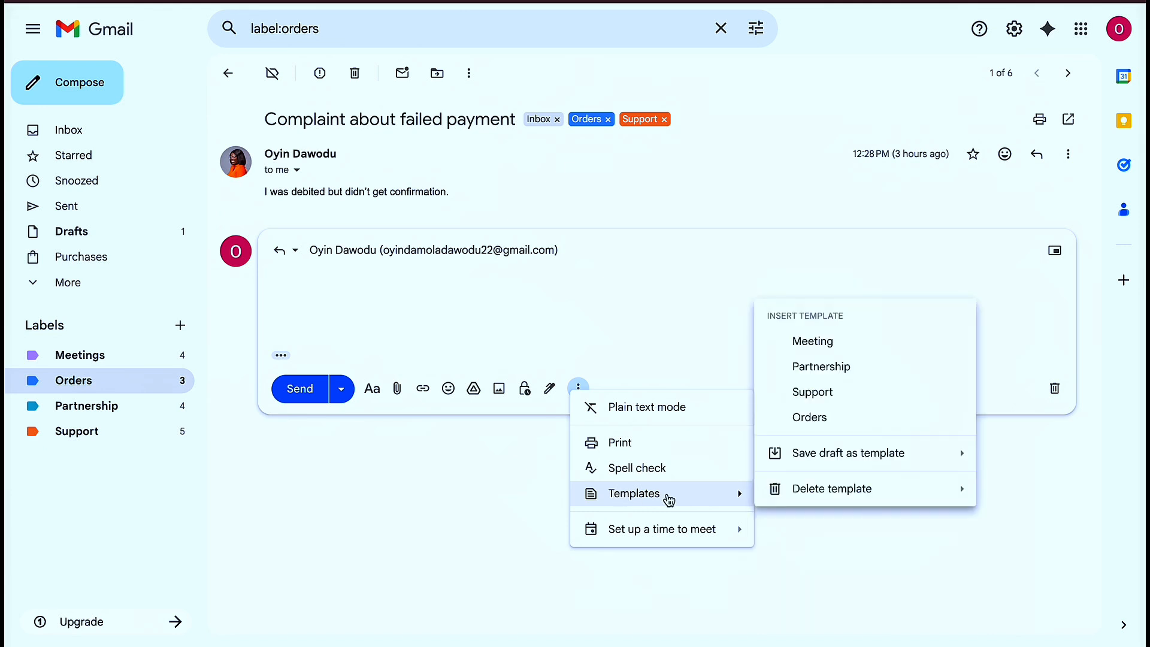
mouse_move(899, 453)
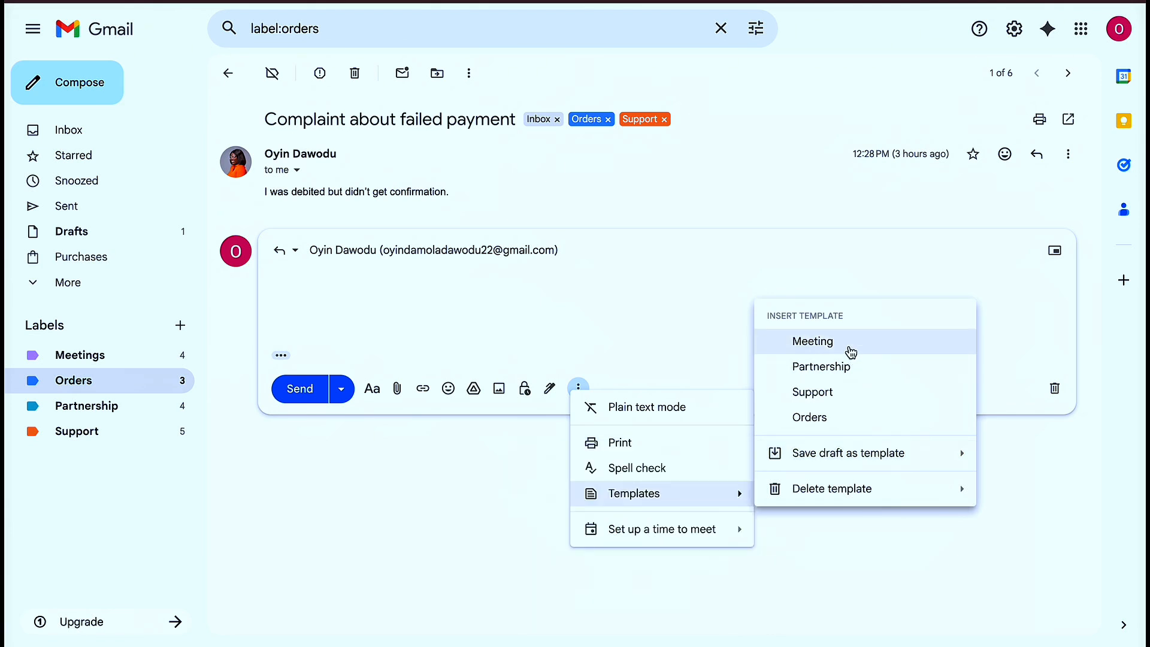
click(813, 392)
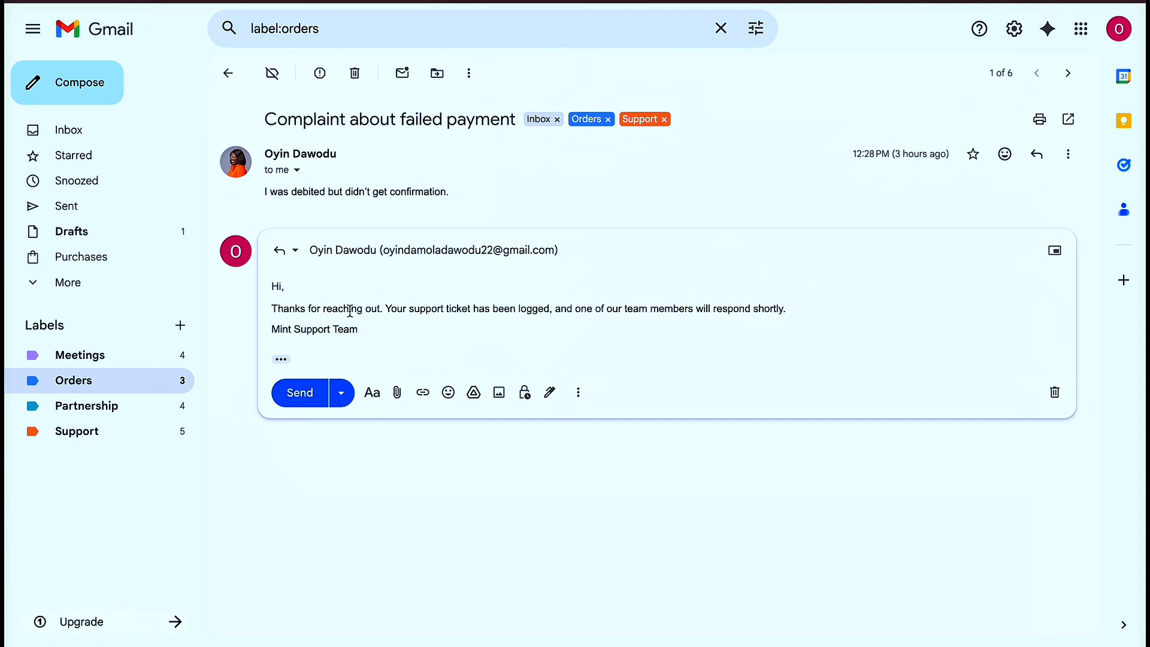
click(300, 393)
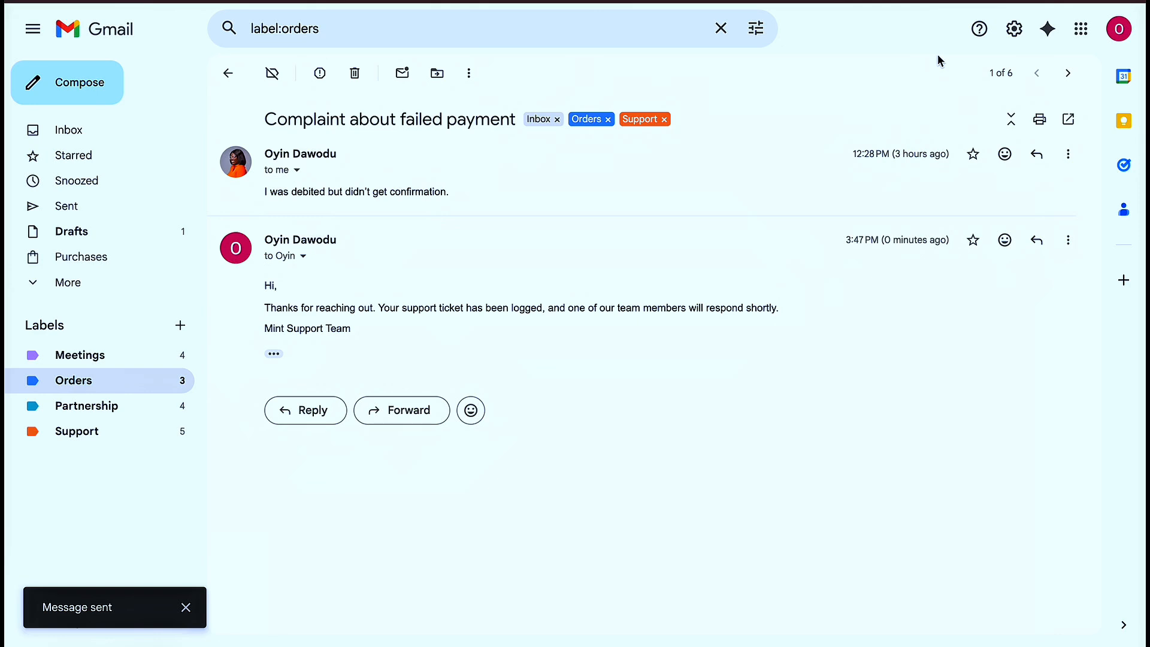
- Edit the "order OR purchase OR invoice OR payment" subject filter to send the Orders template, and update the filter
click(1015, 35)
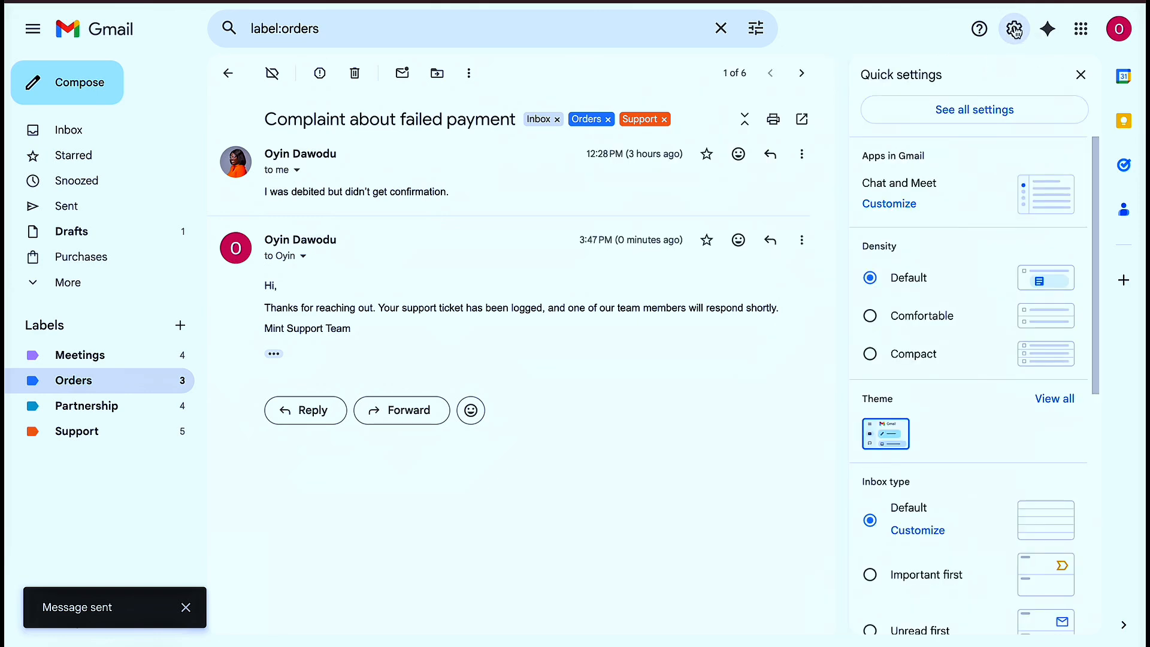
click(971, 118)
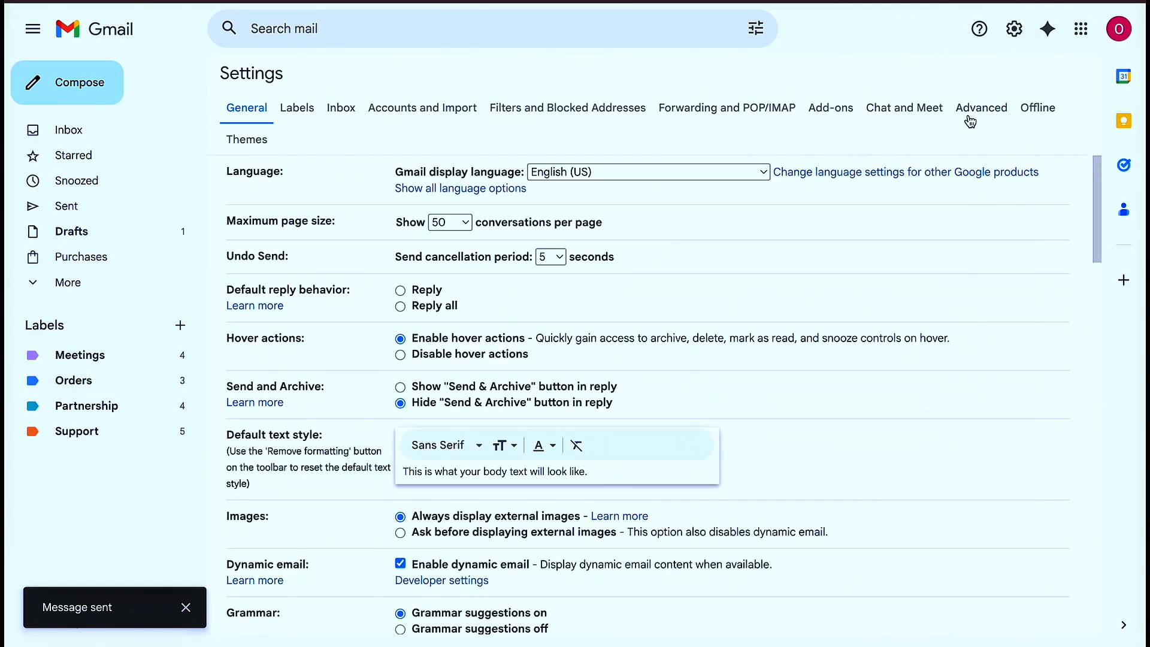
click(576, 103)
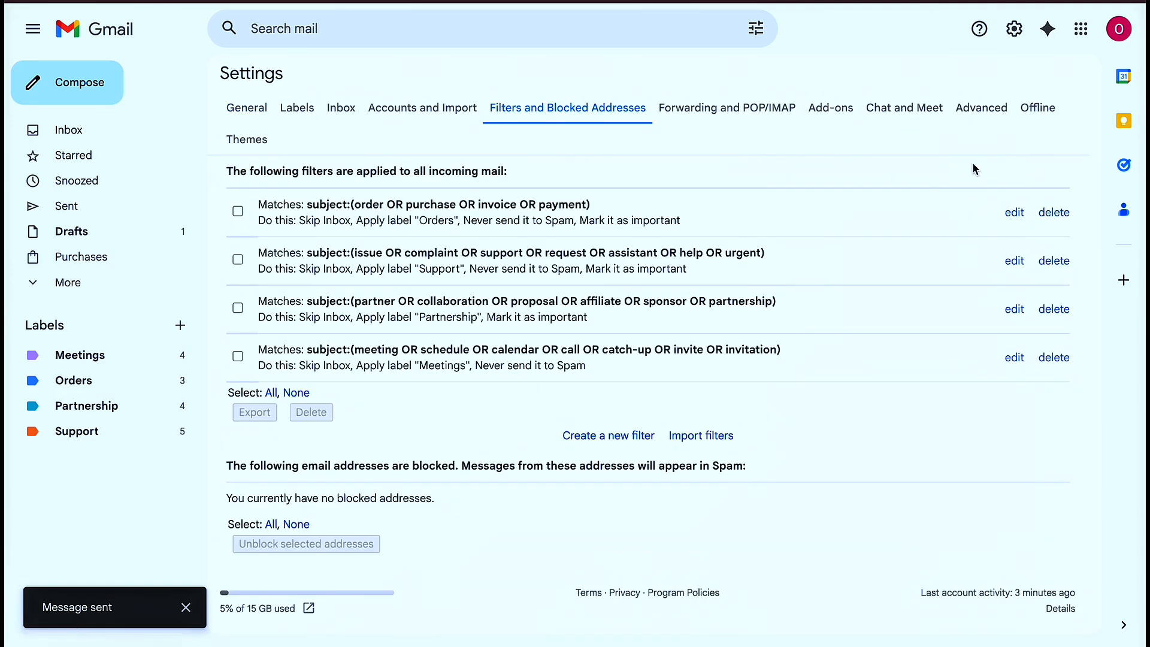
click(1014, 213)
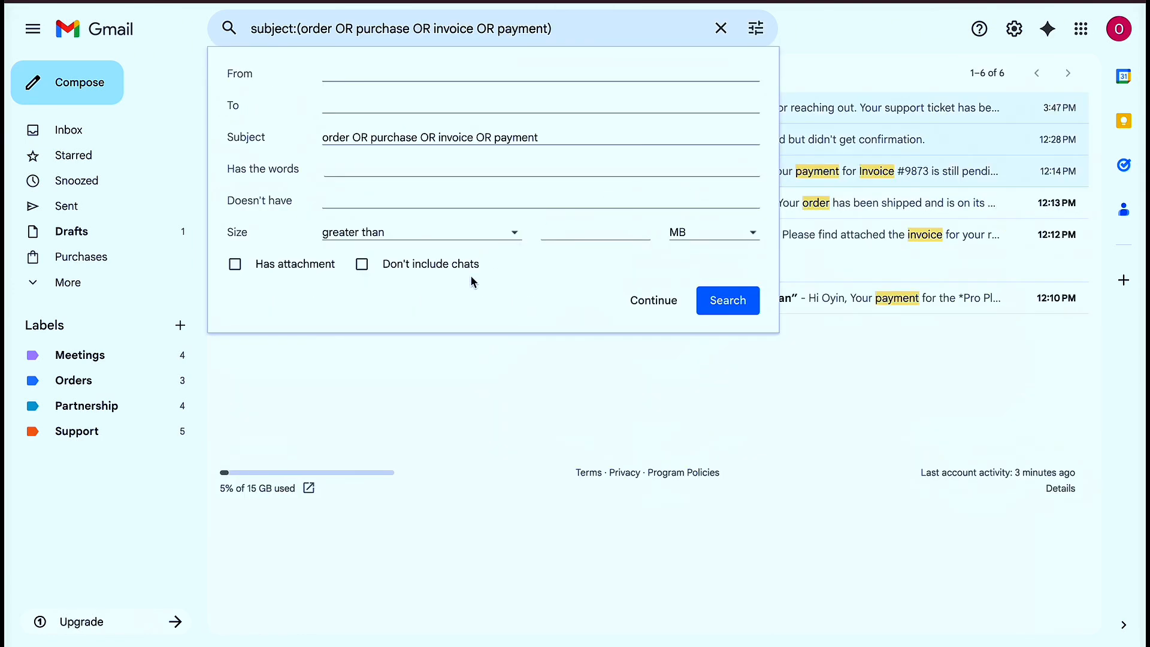
click(651, 301)
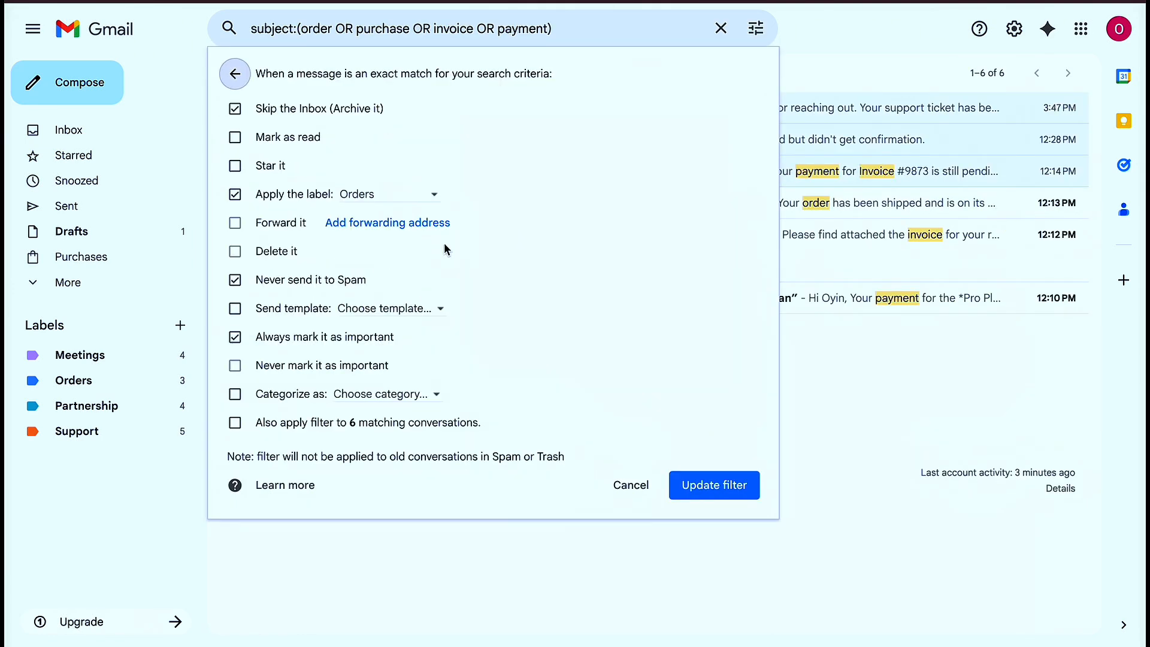
click(381, 311)
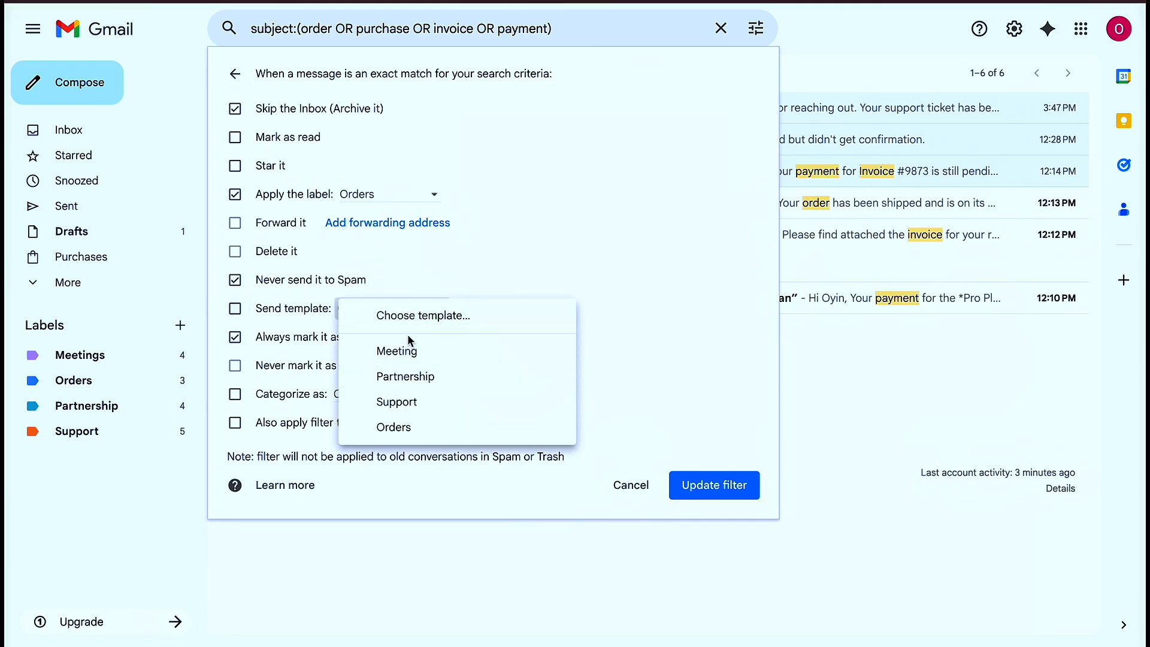
click(393, 428)
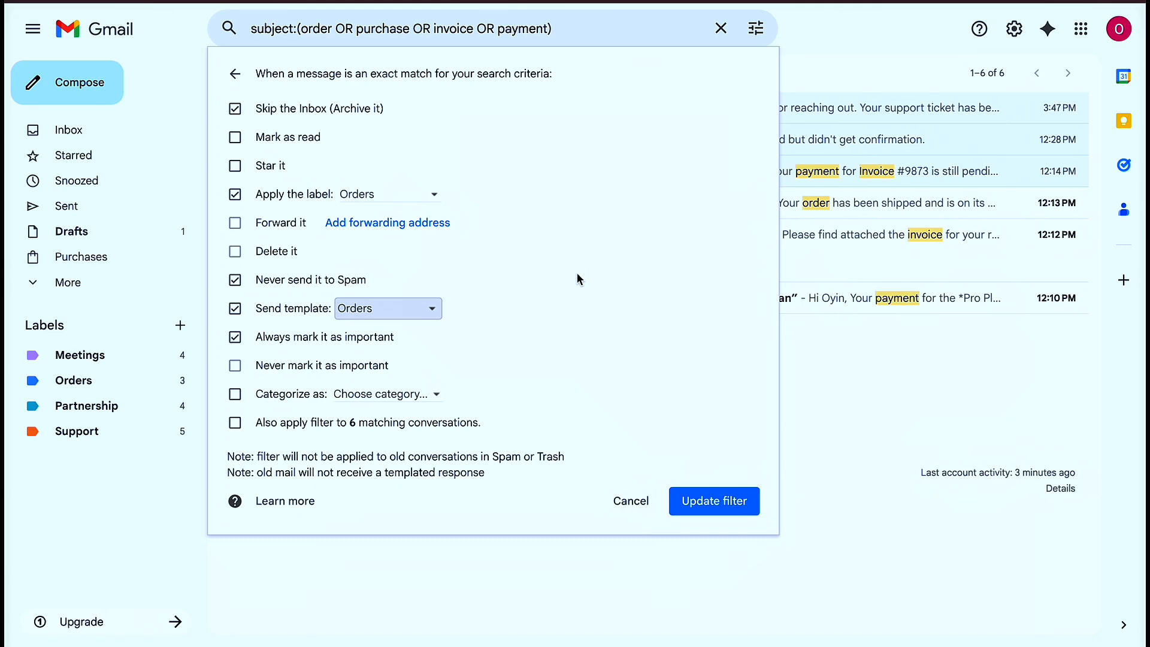
click(703, 498)
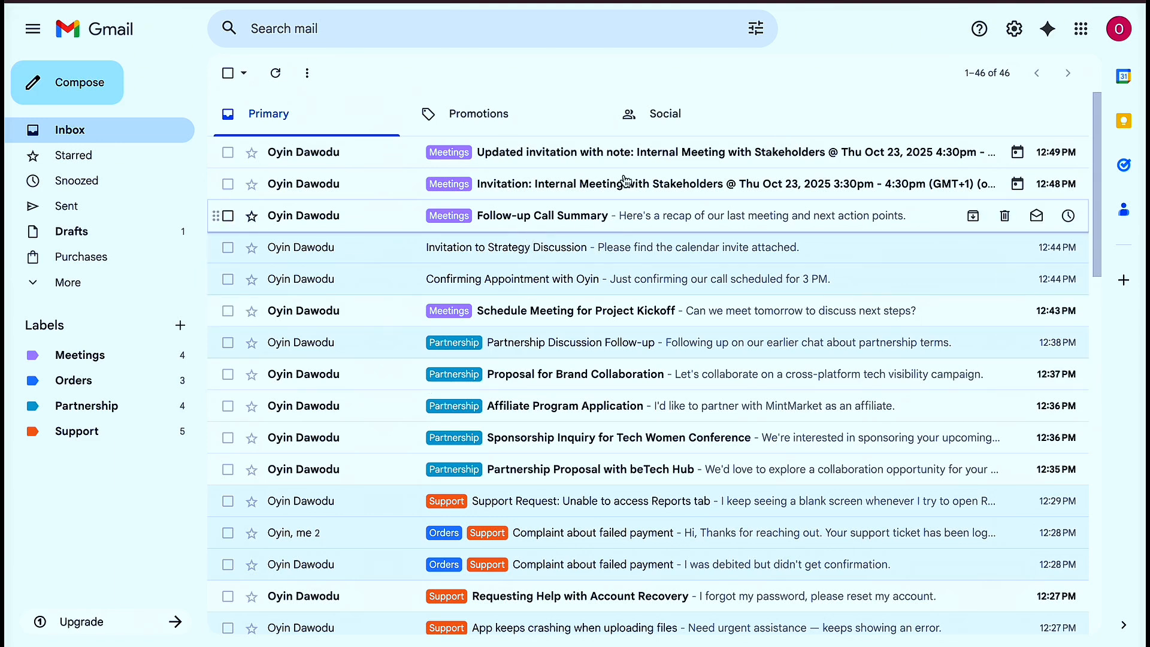
- Apply the Meetings label to the "Invitation to Strategy Discussion" email, return to the inbox and open the Meetings label
scroll(523, 452, down, 1)
scroll(522, 452, up, 1)
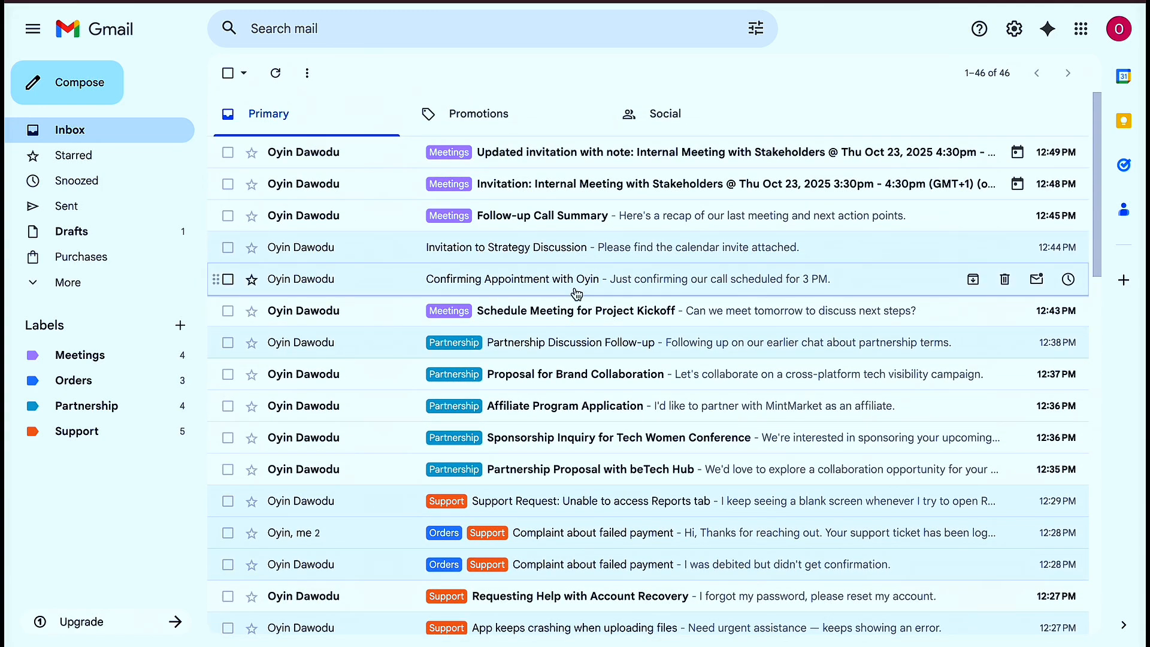
click(580, 250)
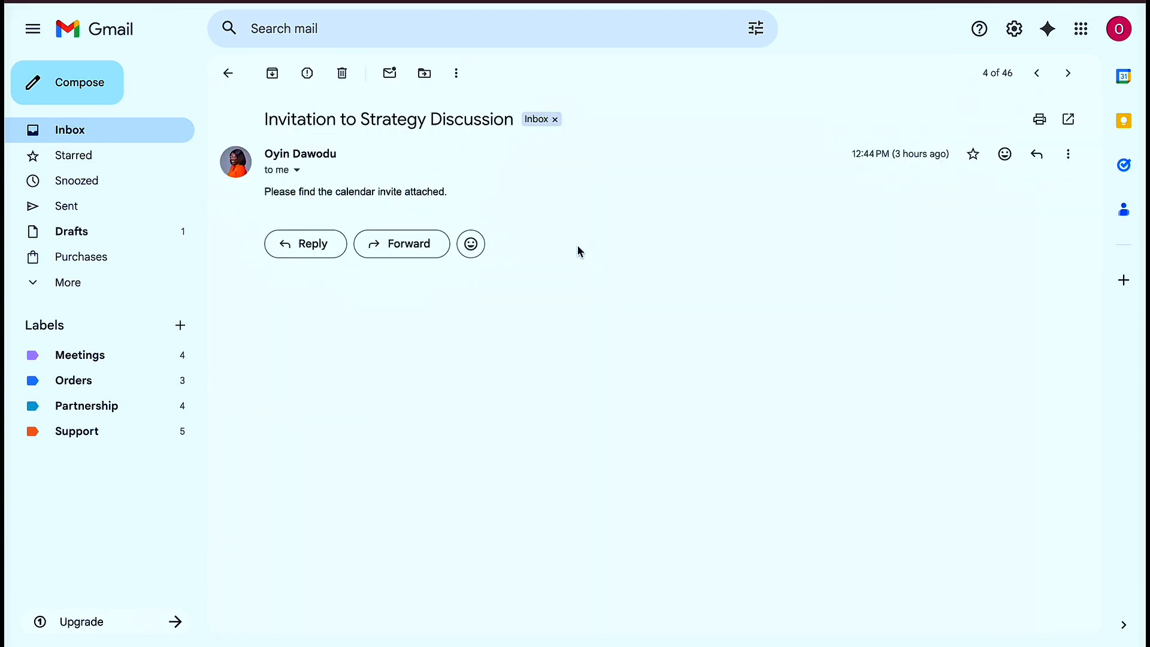
click(456, 73)
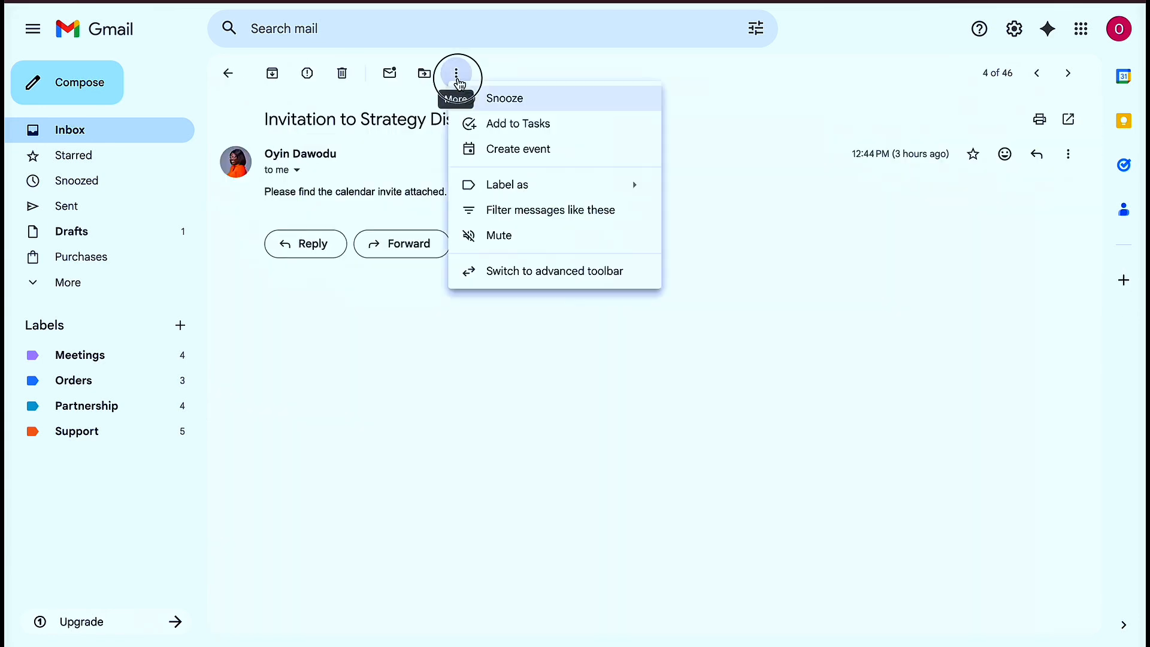
mouse_move(496, 181)
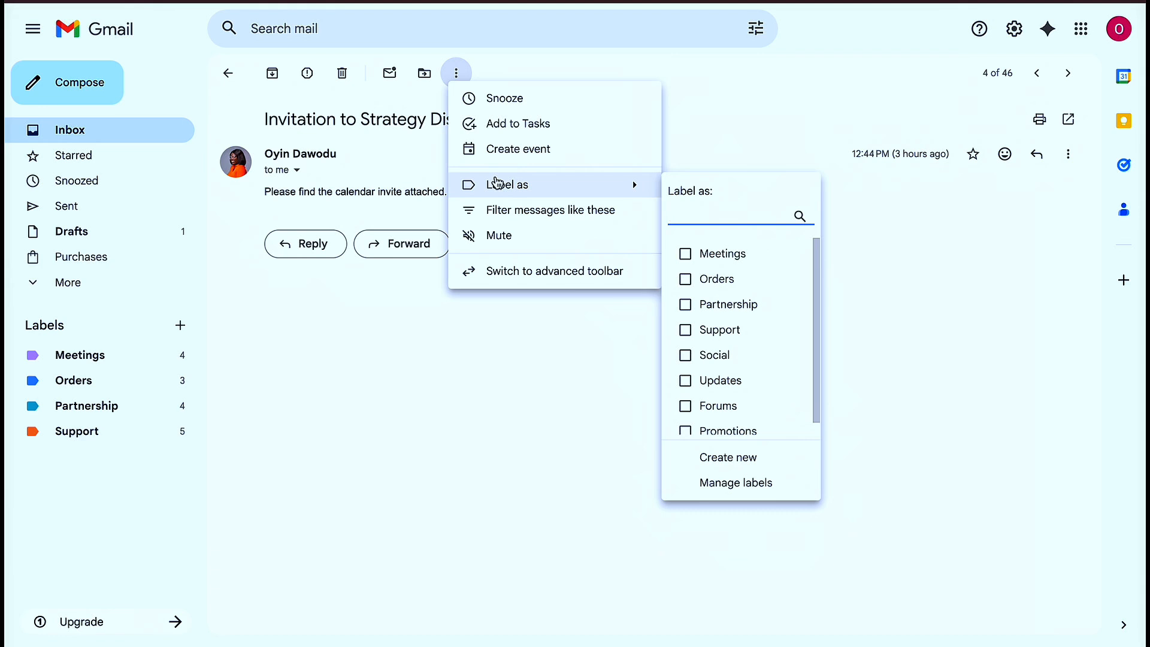
click(398, 133)
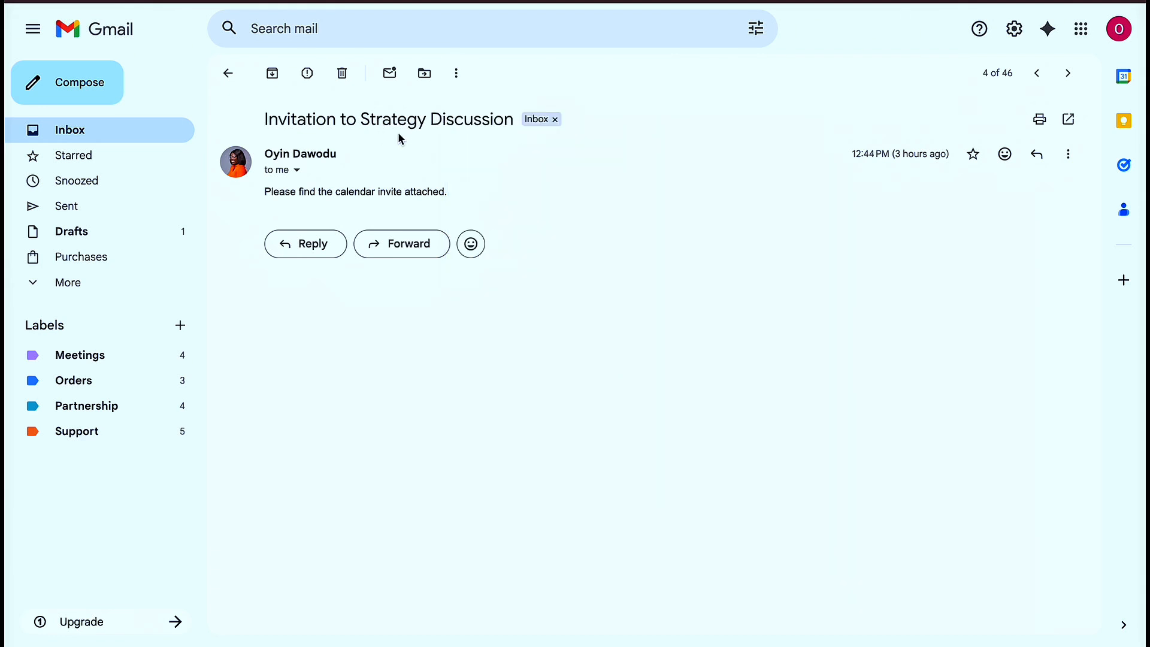
click(461, 80)
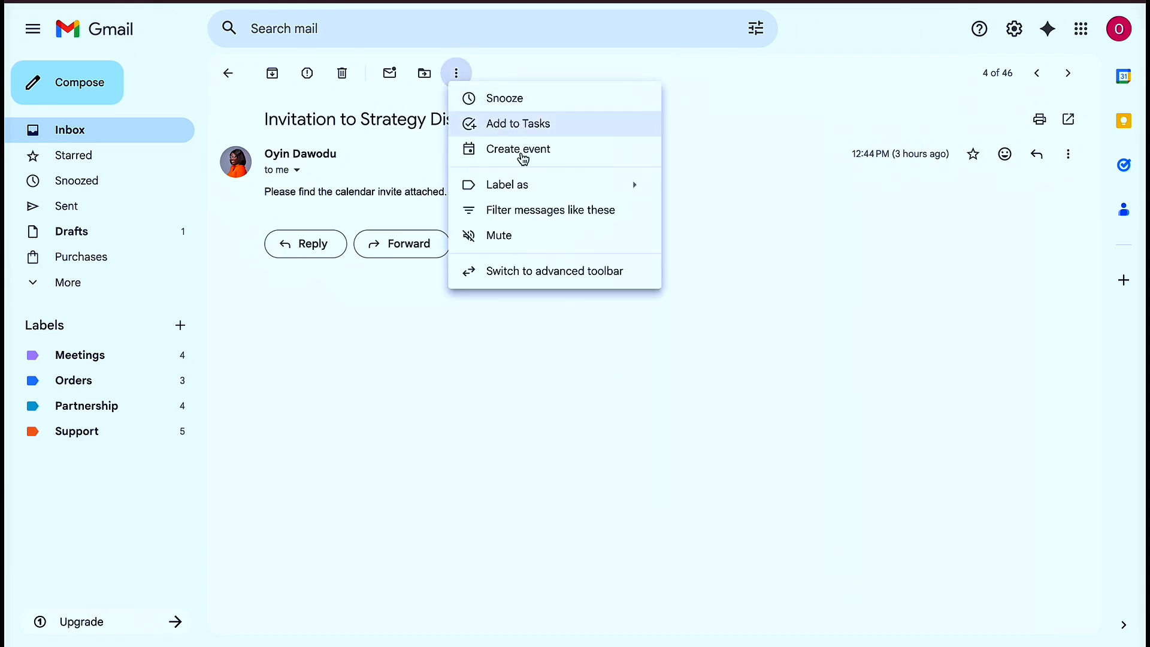
mouse_move(552, 190)
click(708, 252)
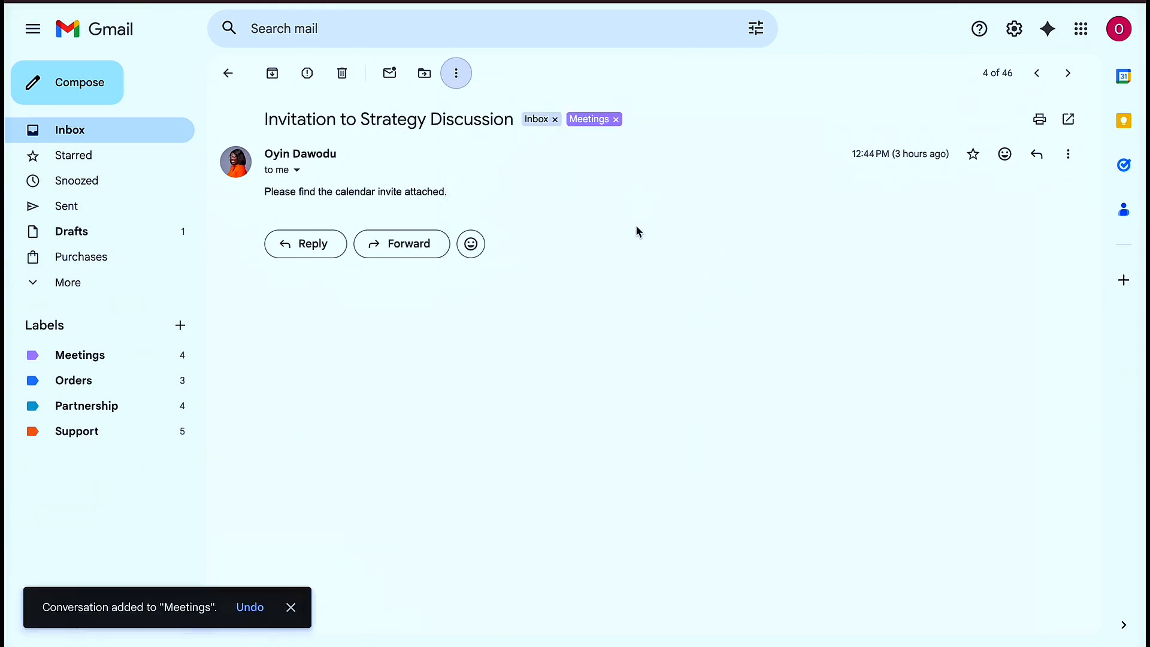
click(228, 73)
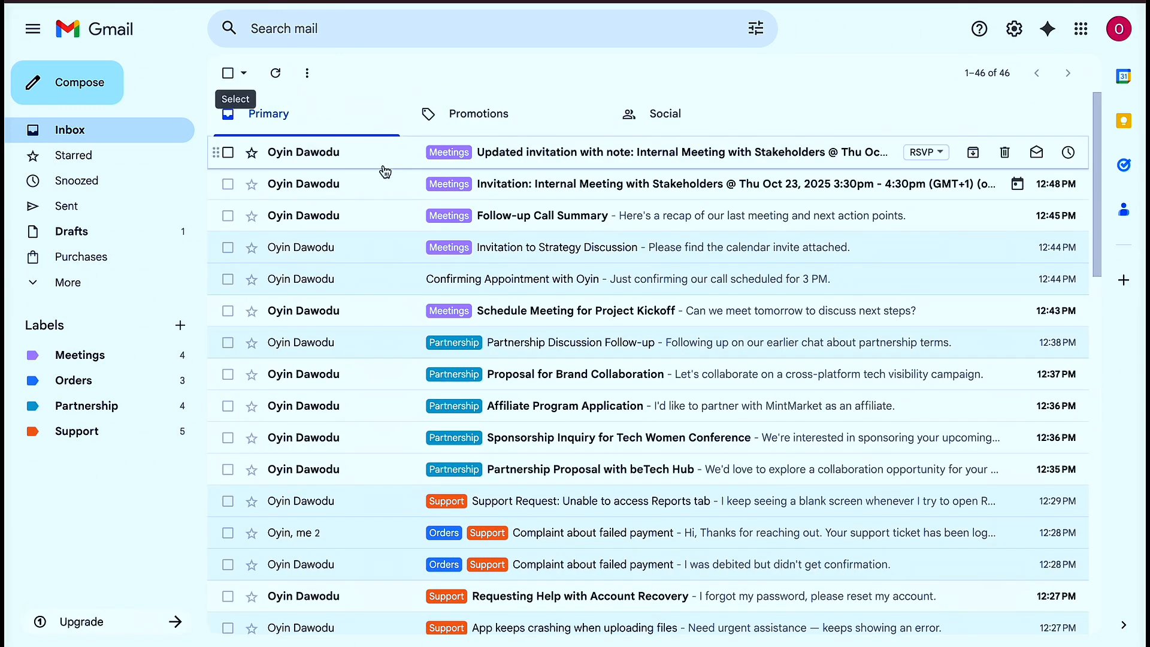
click(117, 358)
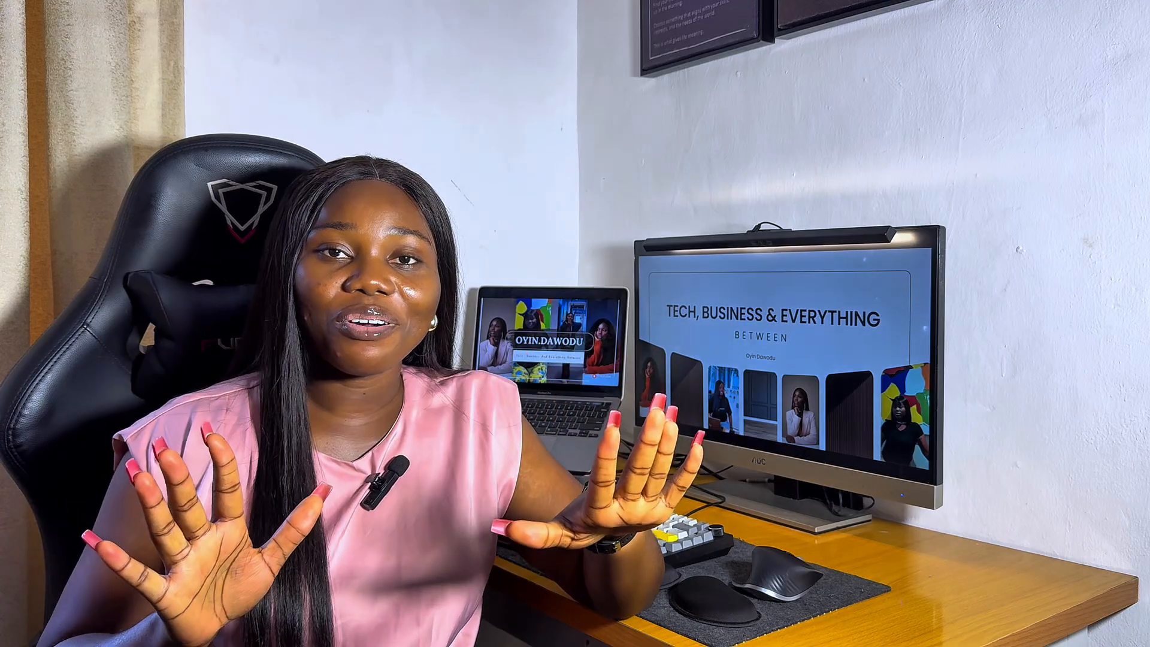